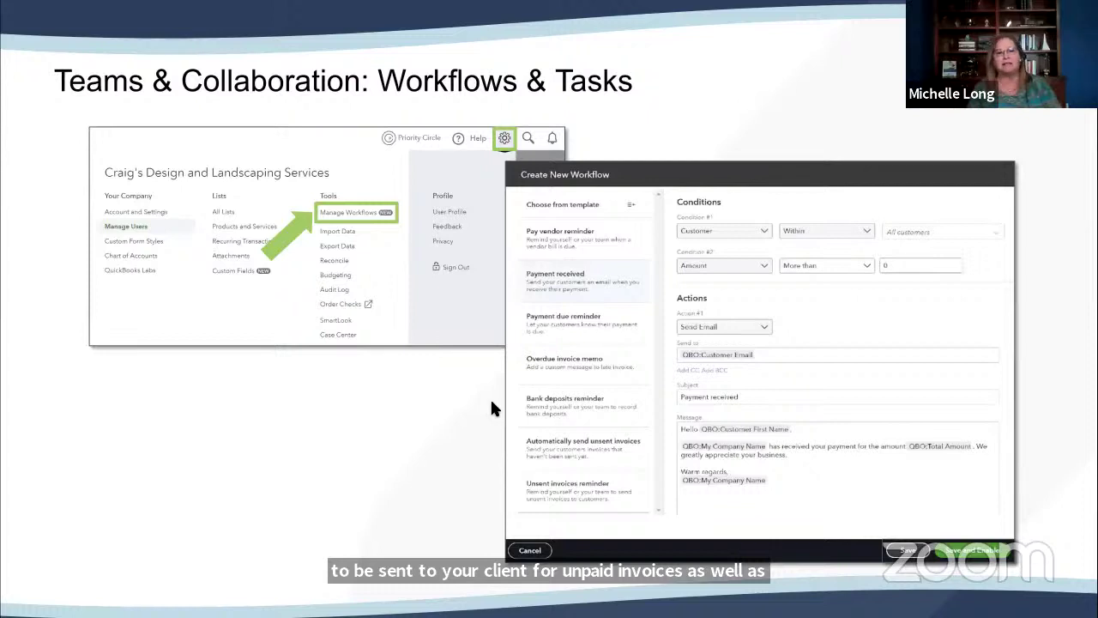
key("Right")
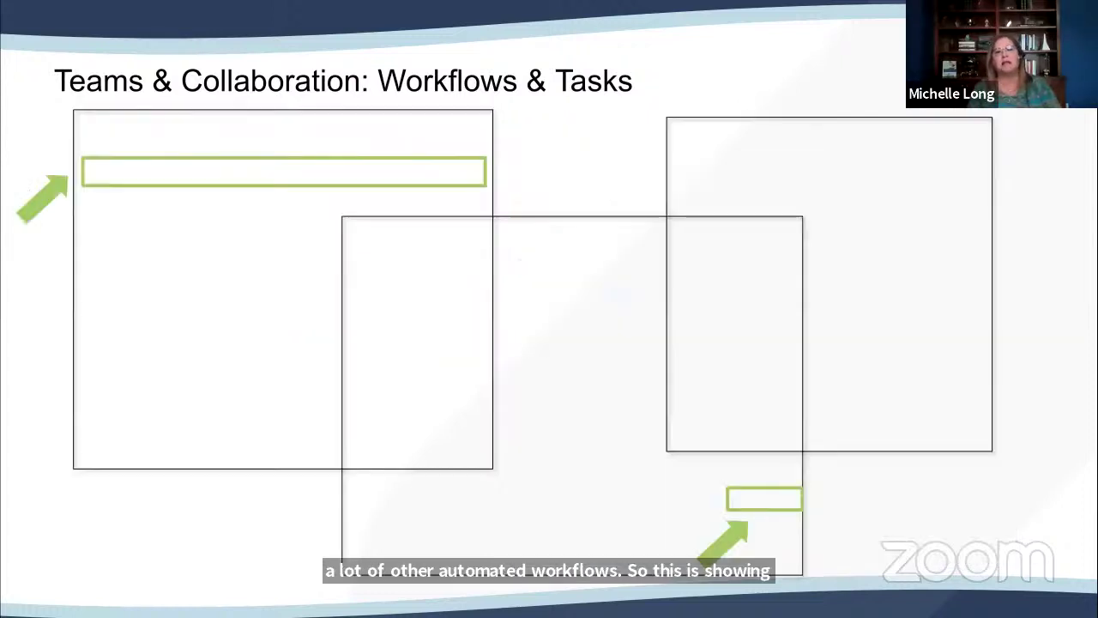
key("Right")
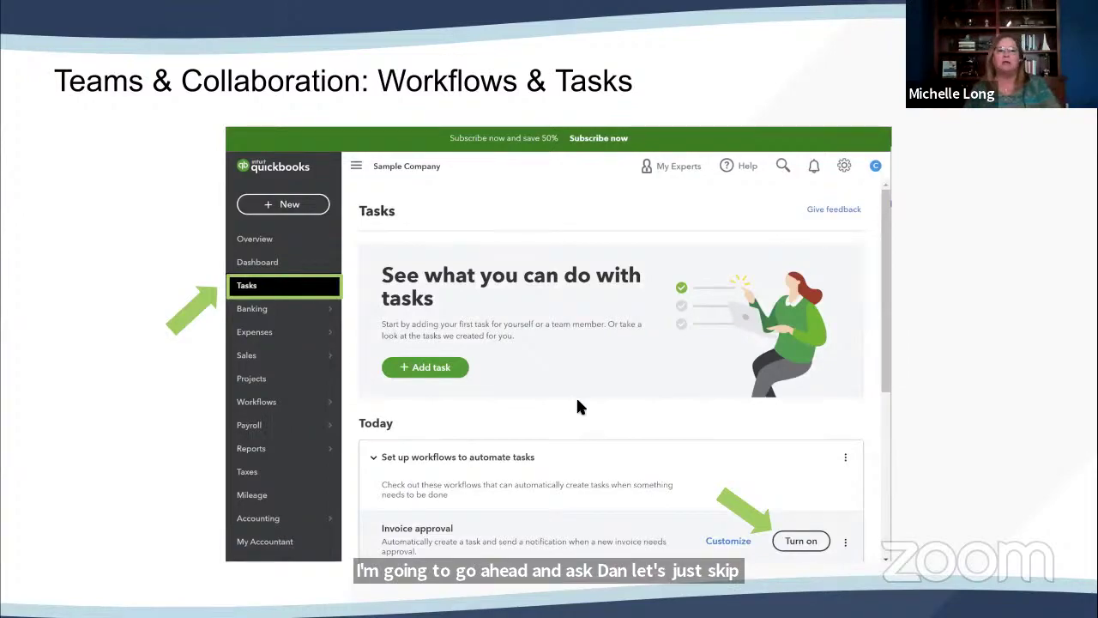
key("Right")
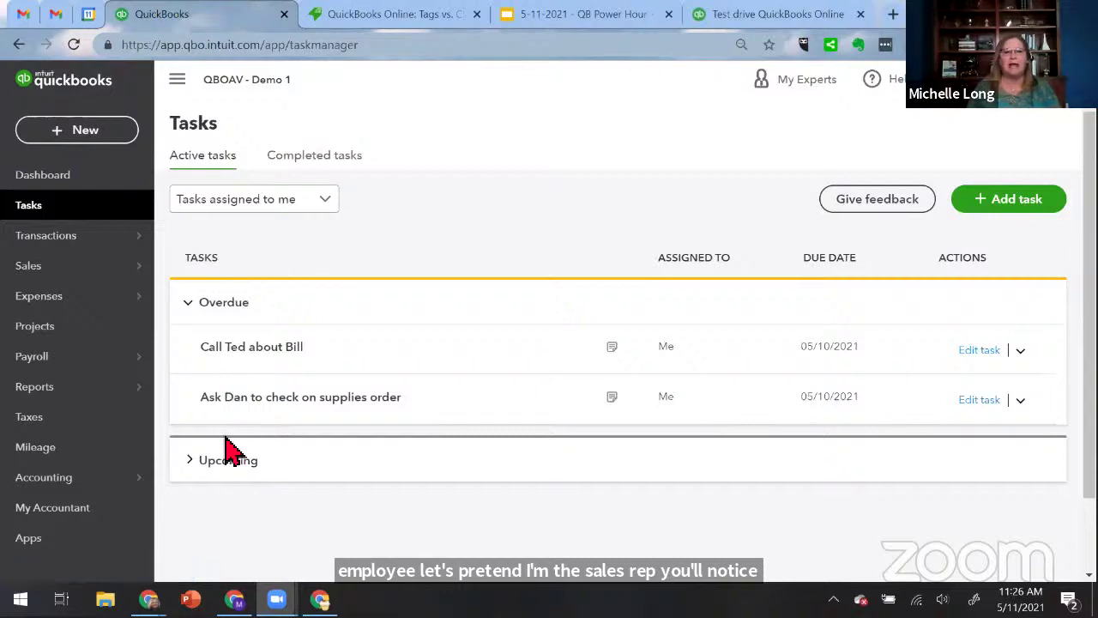
Mark the first overdue task in the list as completed.
left_click(238, 206)
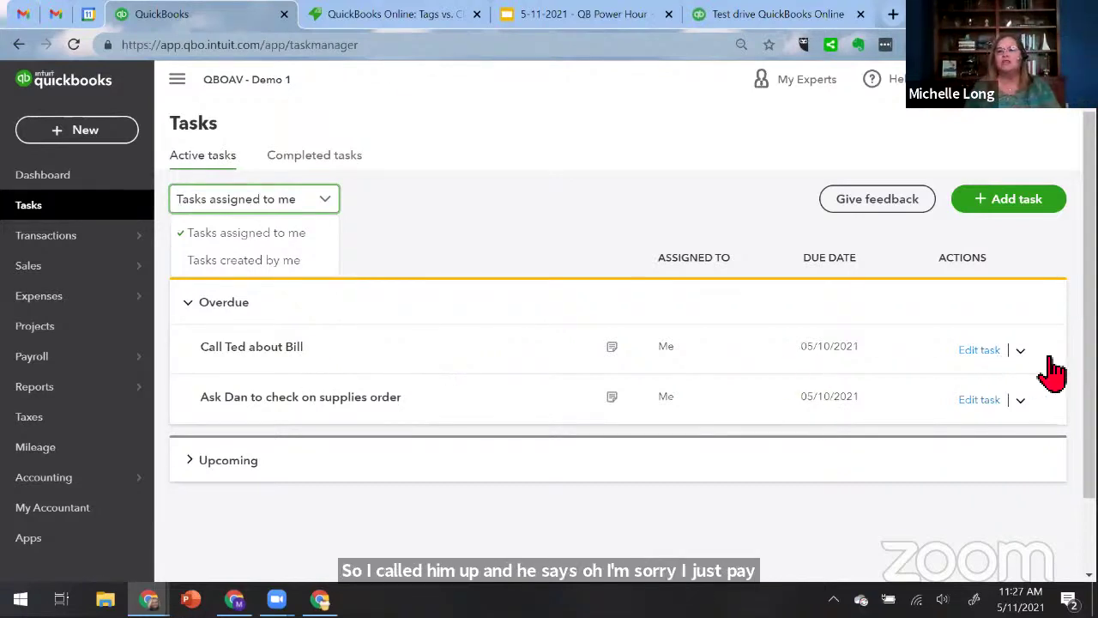
left_click(1020, 352)
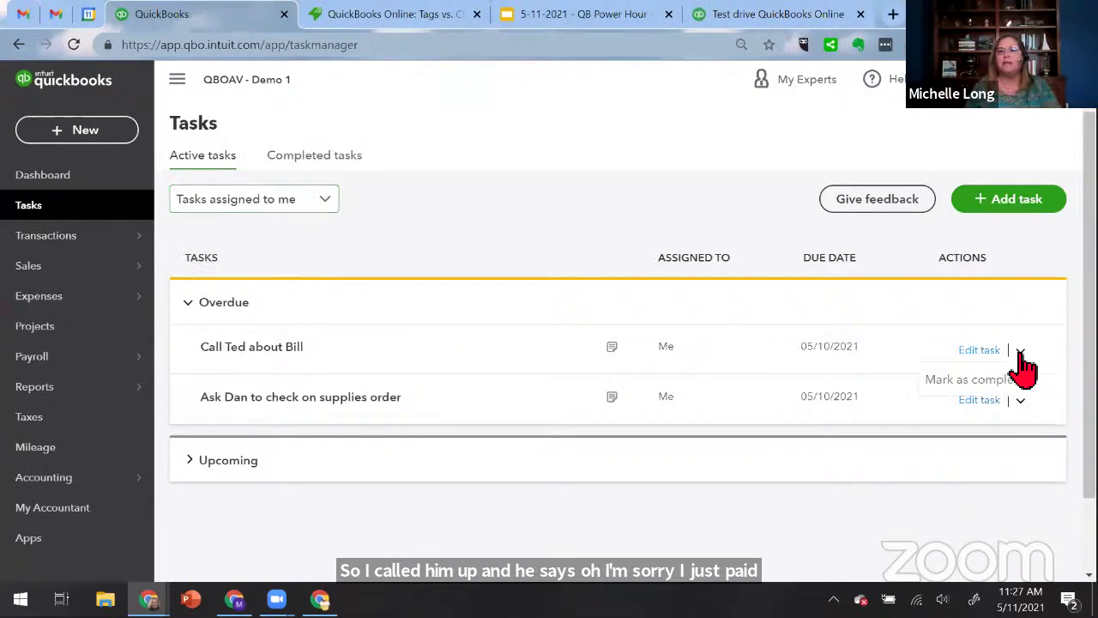
left_click(963, 381)
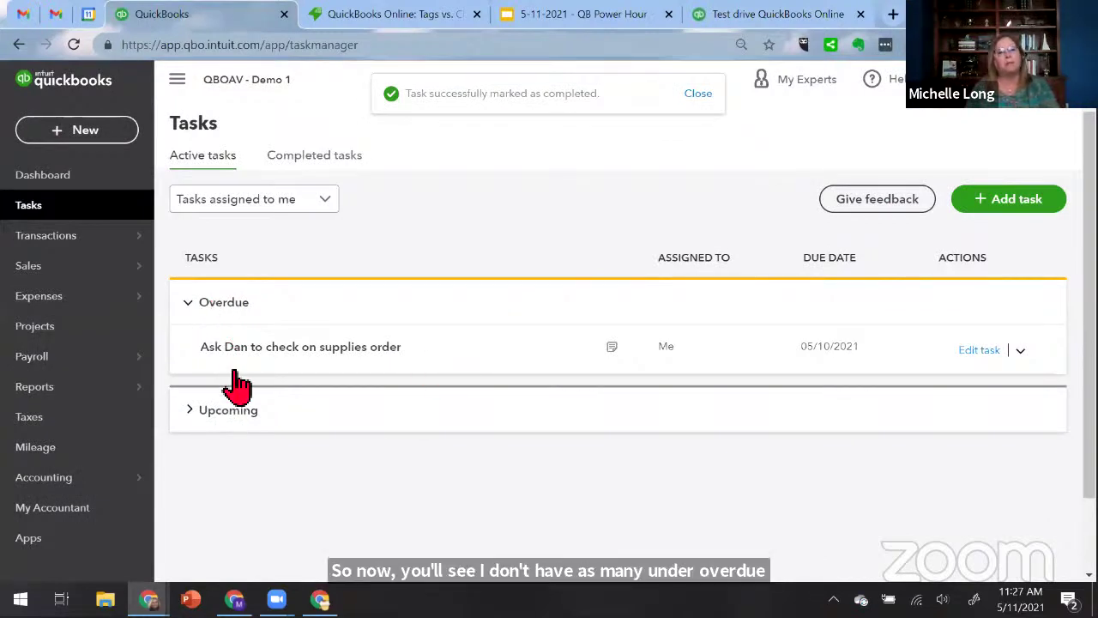
Expand the upcoming tasks and show the list of completed tasks.
left_click(330, 411)
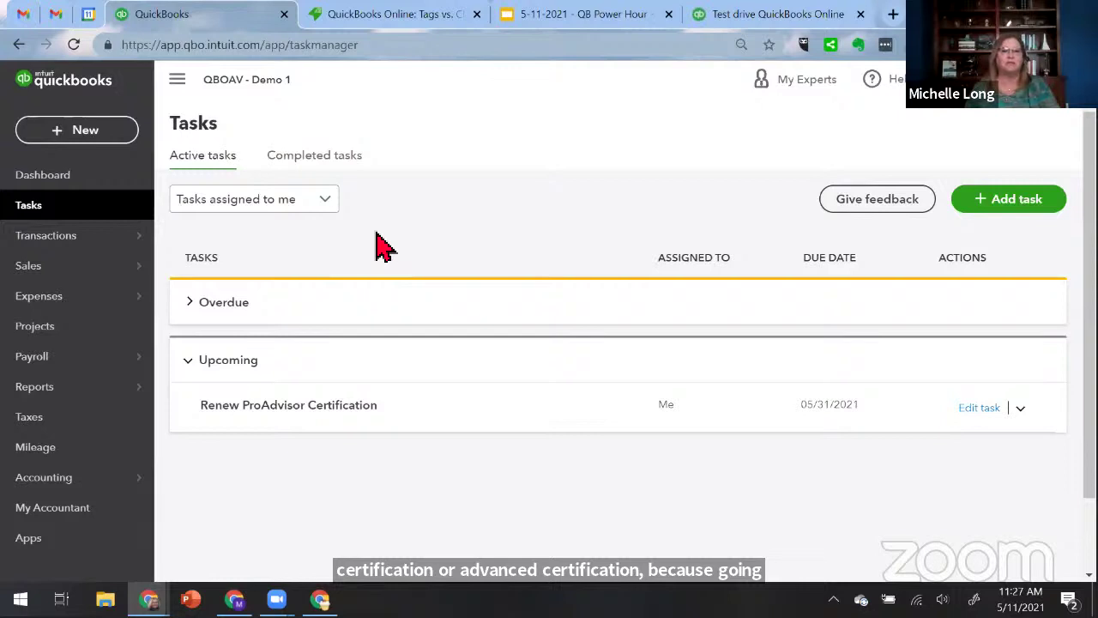
left_click(377, 15)
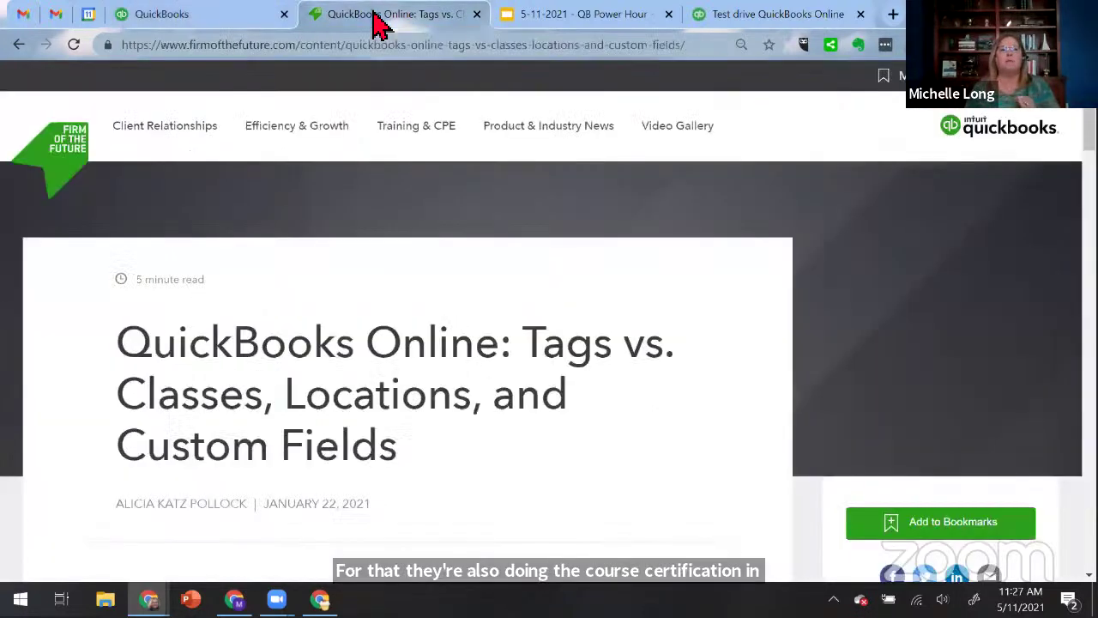
left_click(196, 15)
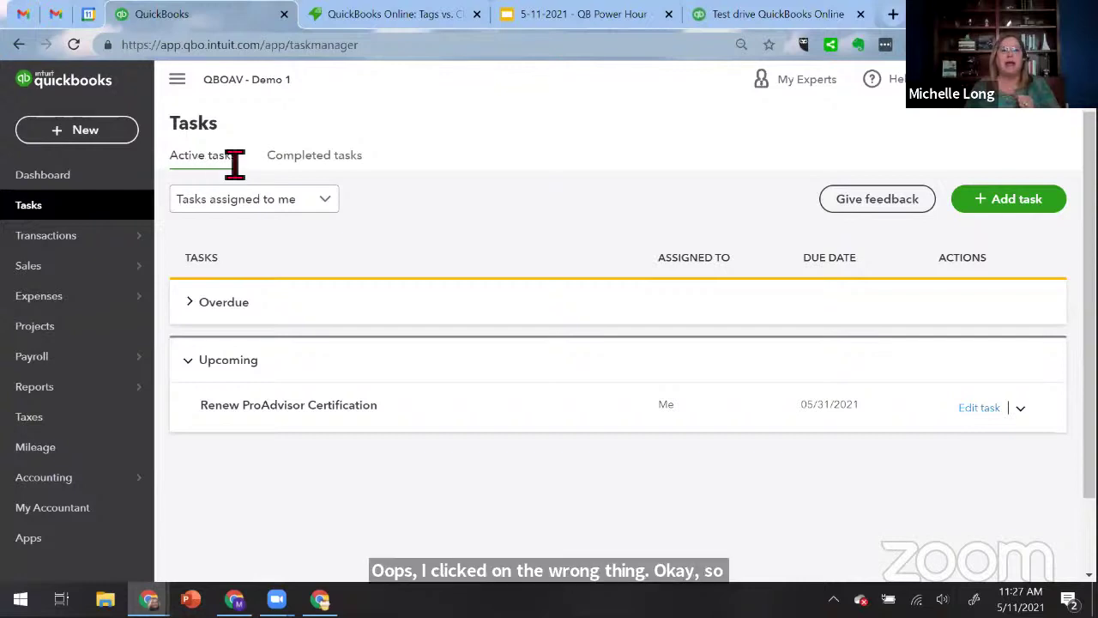
left_click(326, 163)
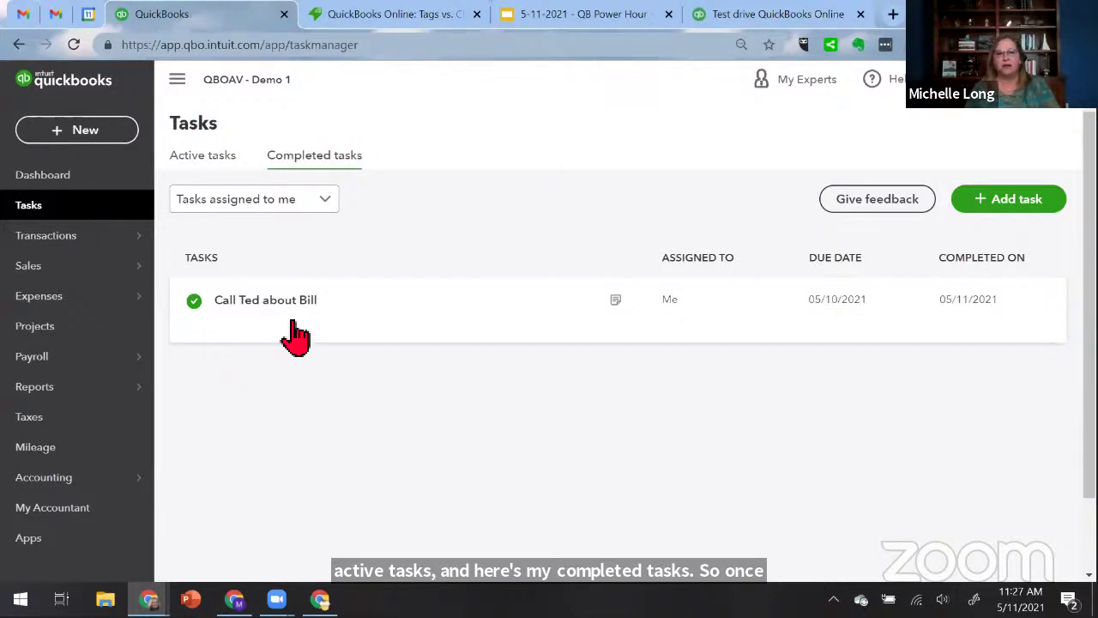
Start a new task titled "check on upcoming renewed lease".
left_click(993, 206)
left_click(815, 163)
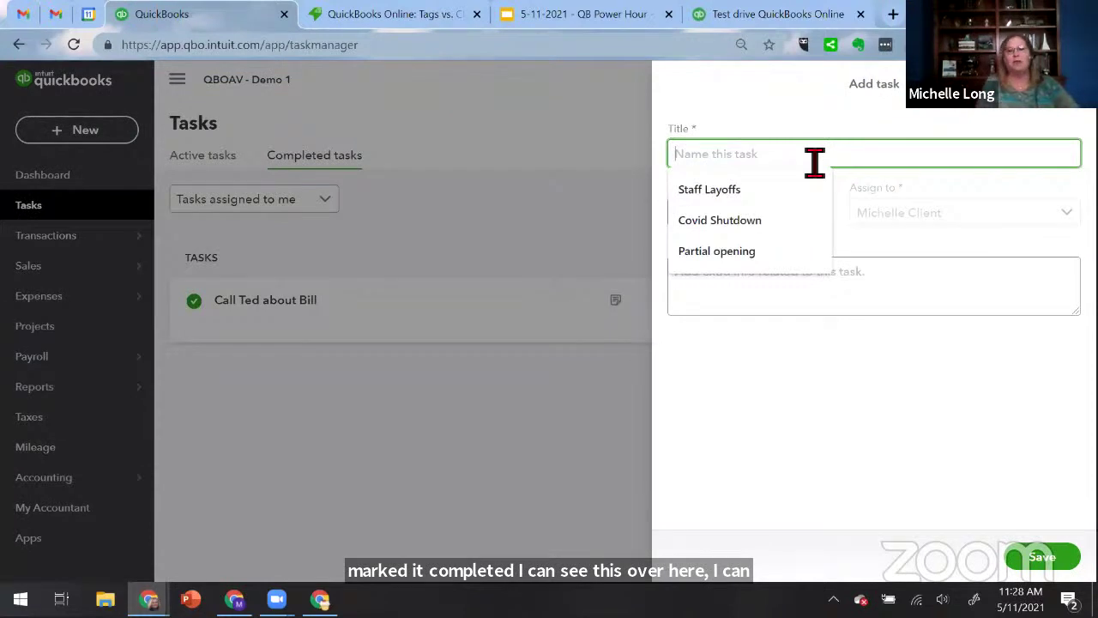
type("check on")
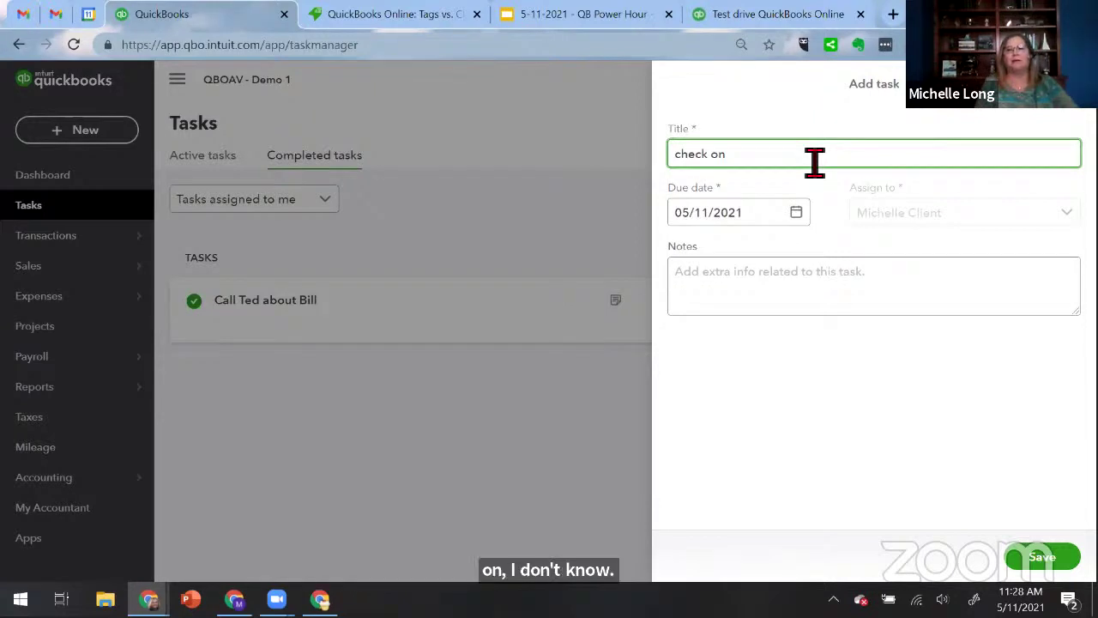
type("upcoming re")
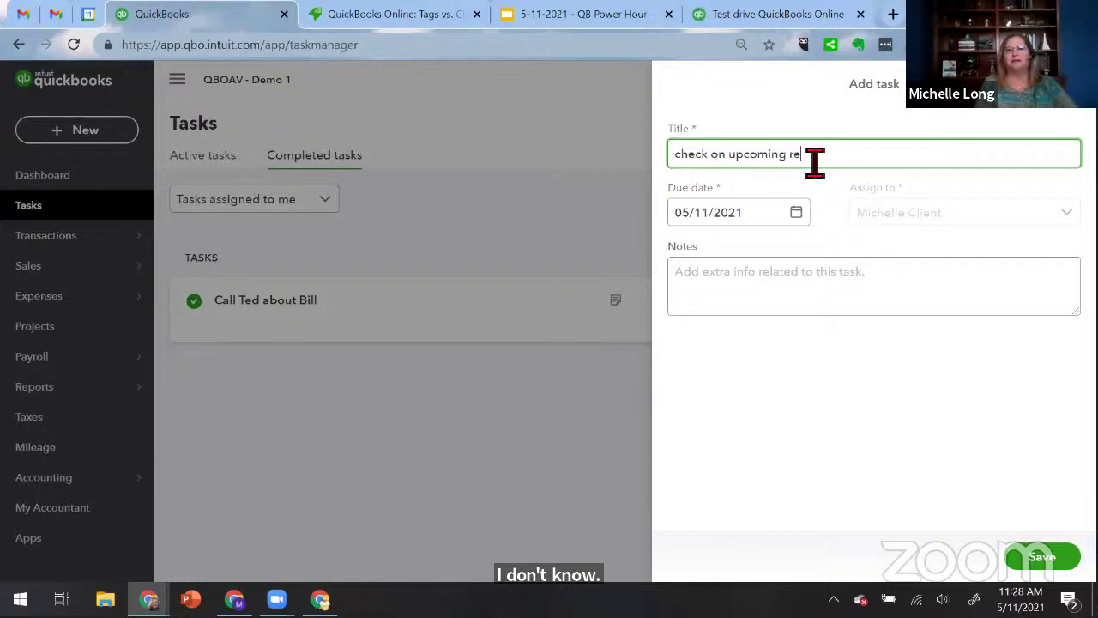
type("newed lesase")
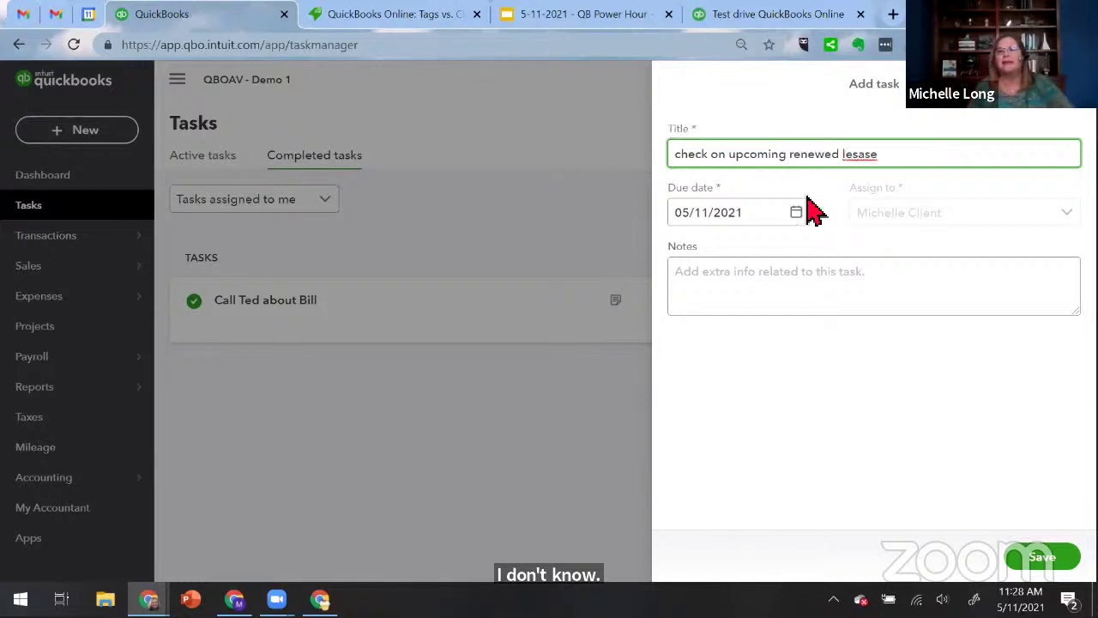
left_click(862, 155)
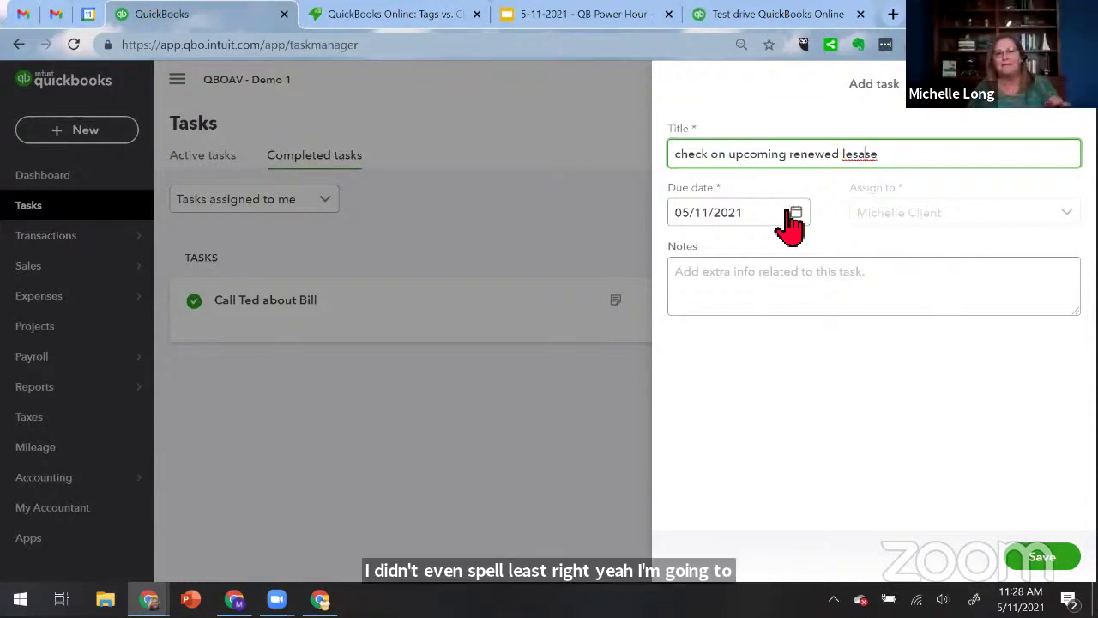
key("BackSpace")
Set the new task's due date to 05/18/2021, save it and return to the active tasks.
key("Tab")
type("05/18/2021")
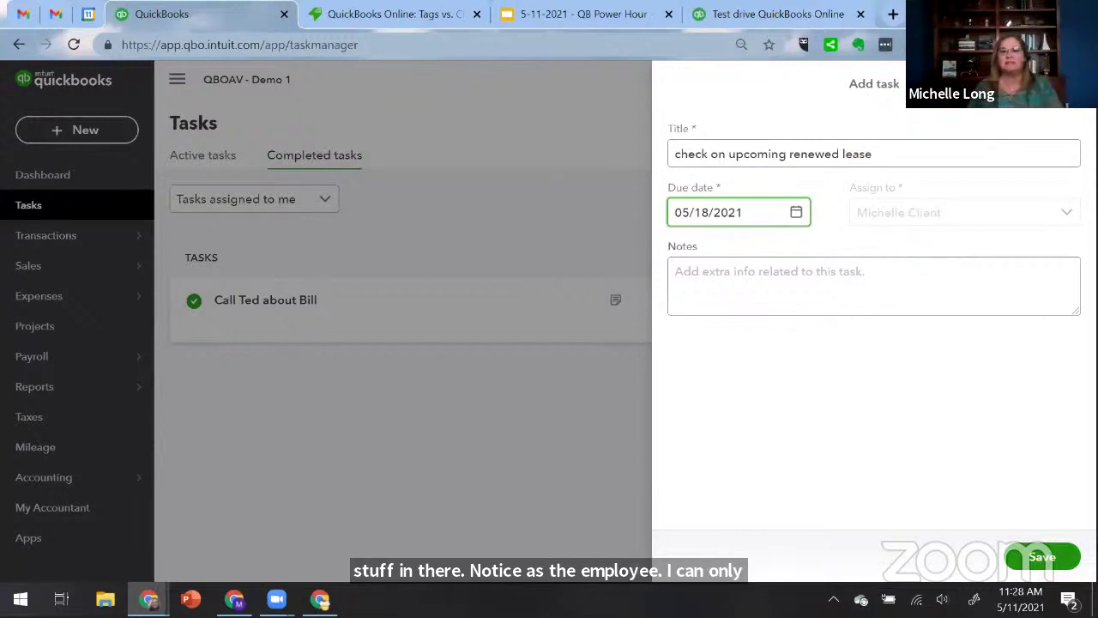
left_click(1041, 557)
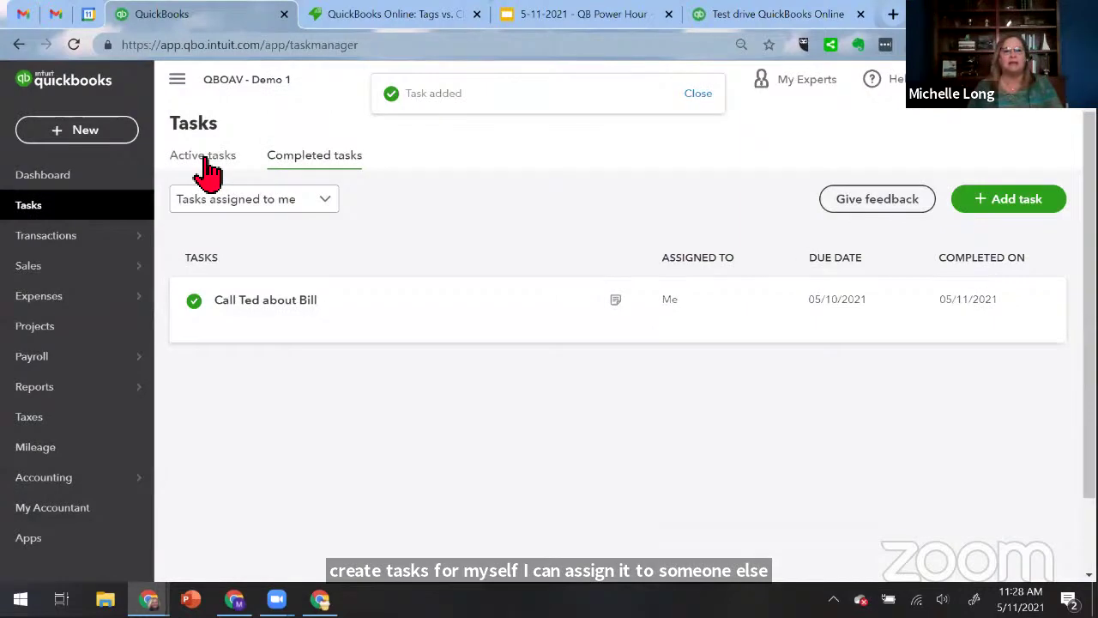
left_click(208, 160)
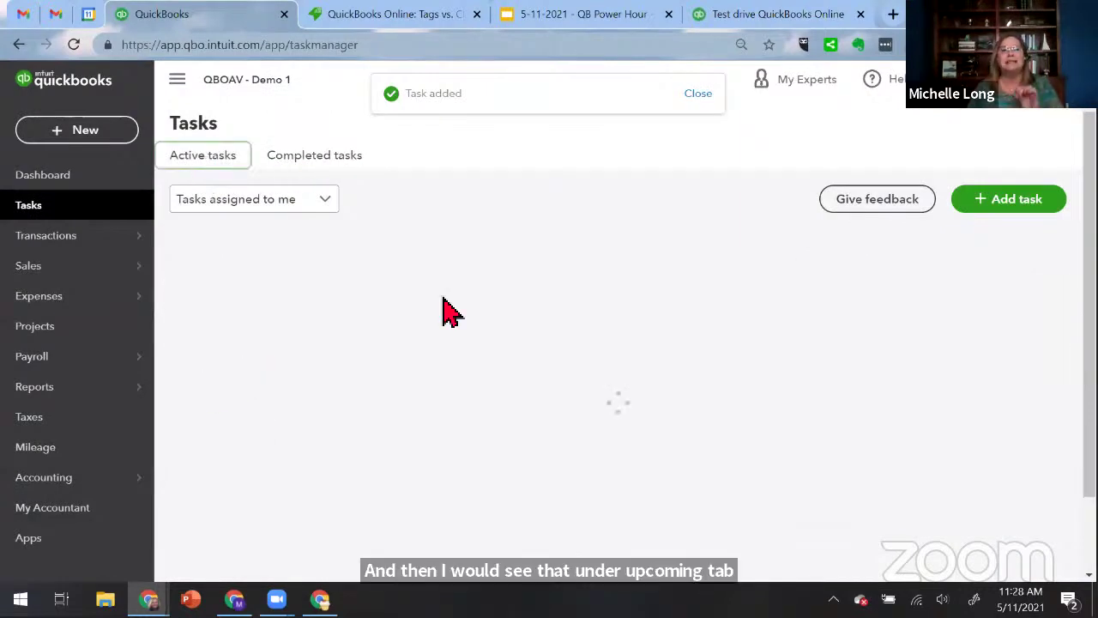
Switch to the accountant's QuickBooks browser window and review everyone's overdue and upcoming tasks.
key("alt+Tab")
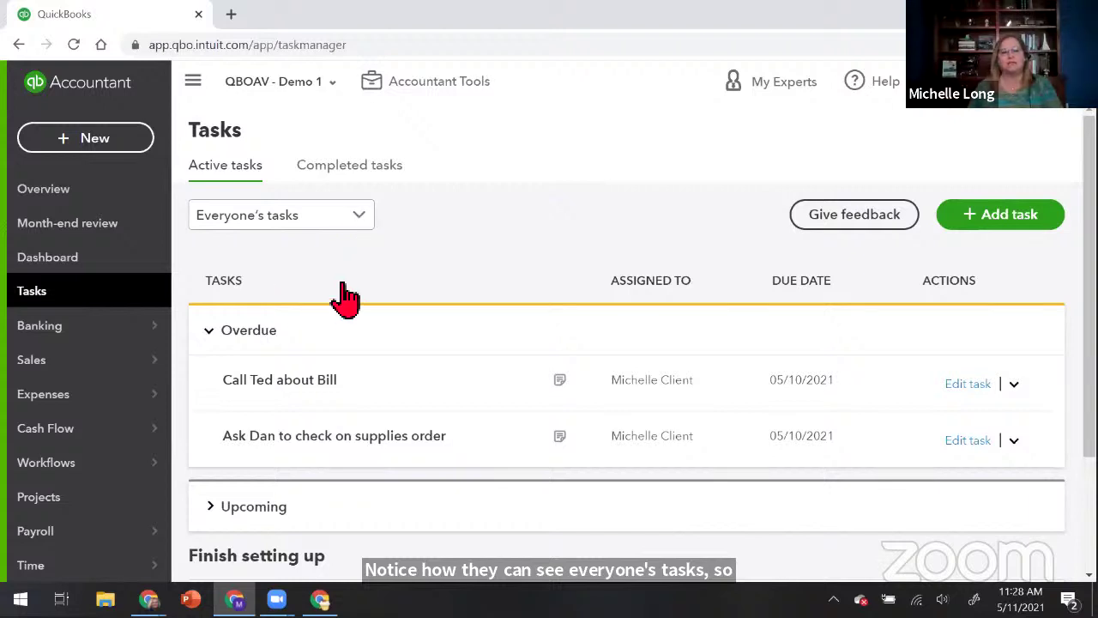
left_click(296, 219)
left_click(363, 225)
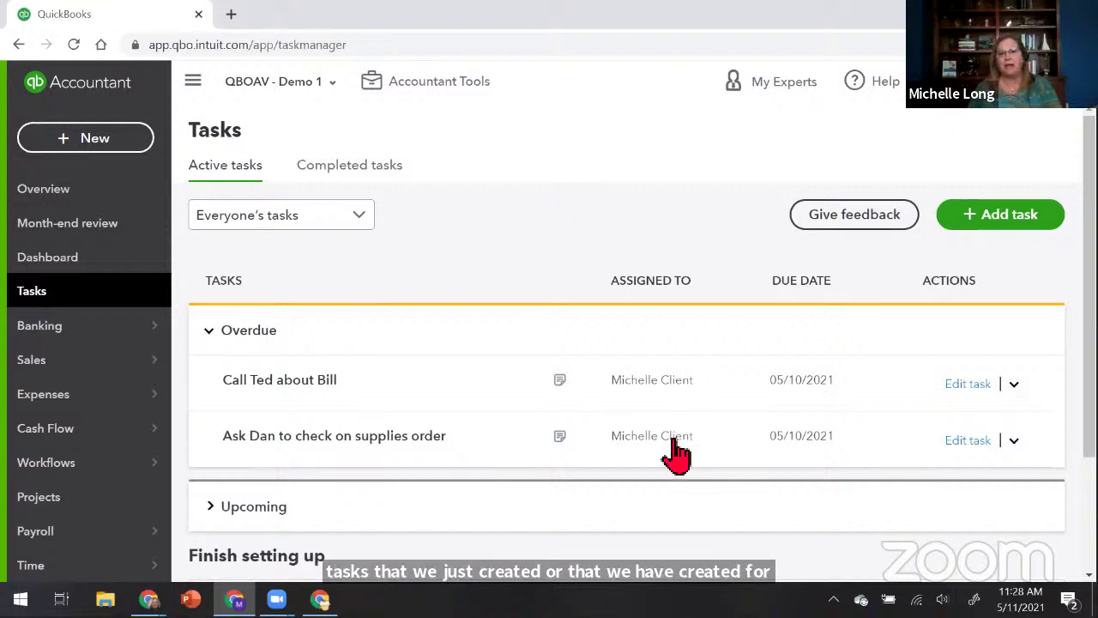
scroll(284, 369, "down", 2)
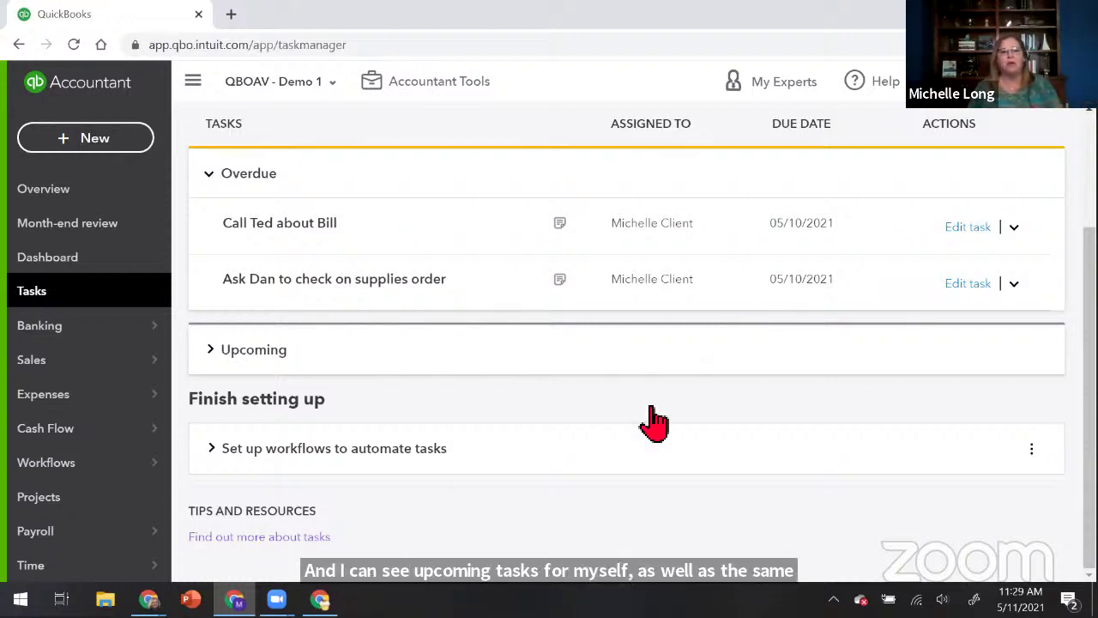
left_click(382, 173)
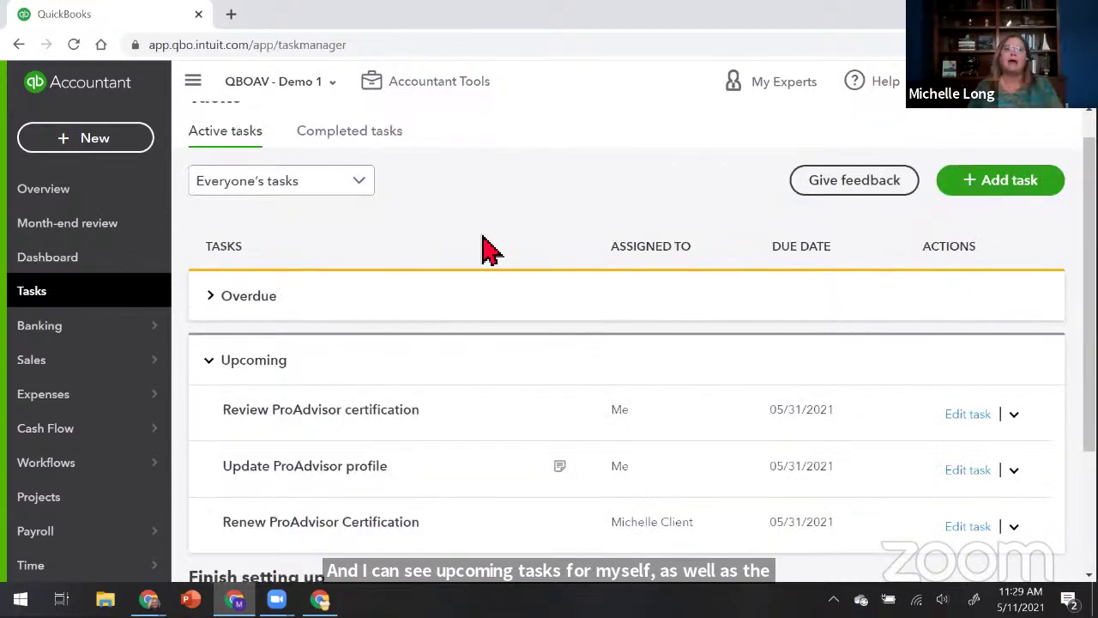
scroll(489, 249, "up", 1)
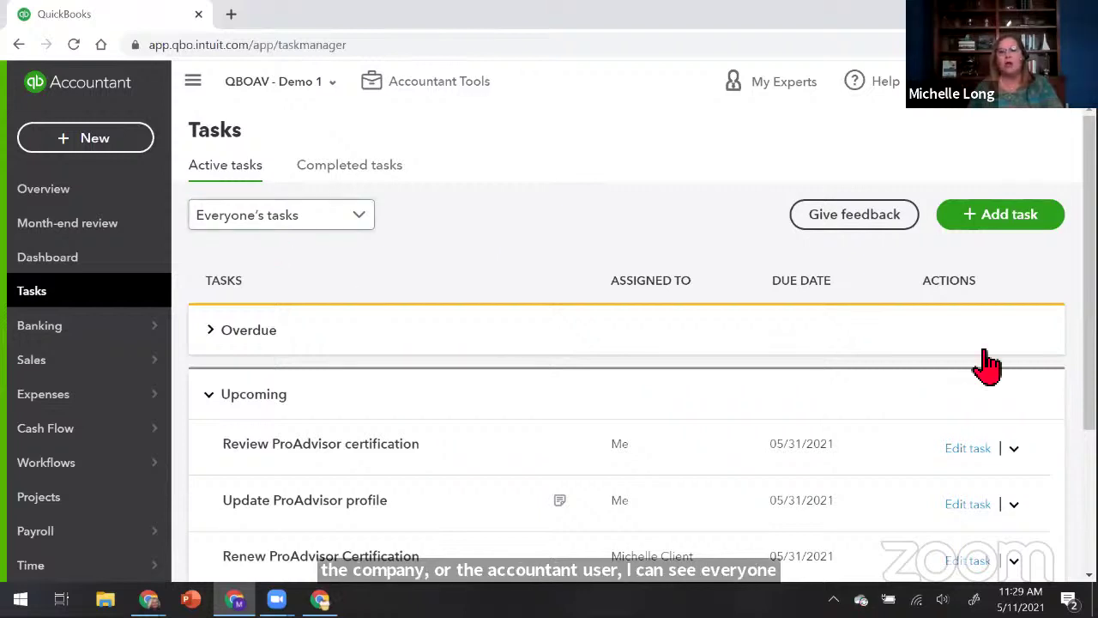
Open the "Review ProAdvisor certification" task for editing, view its assignee choices and leave it without saving.
left_click(1016, 449)
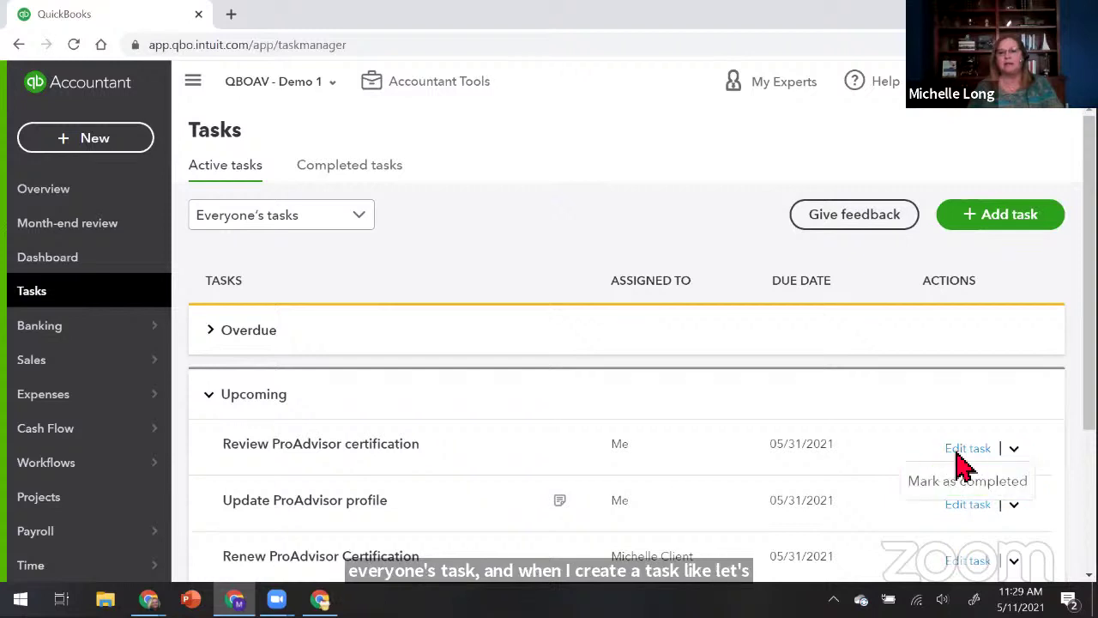
left_click(968, 448)
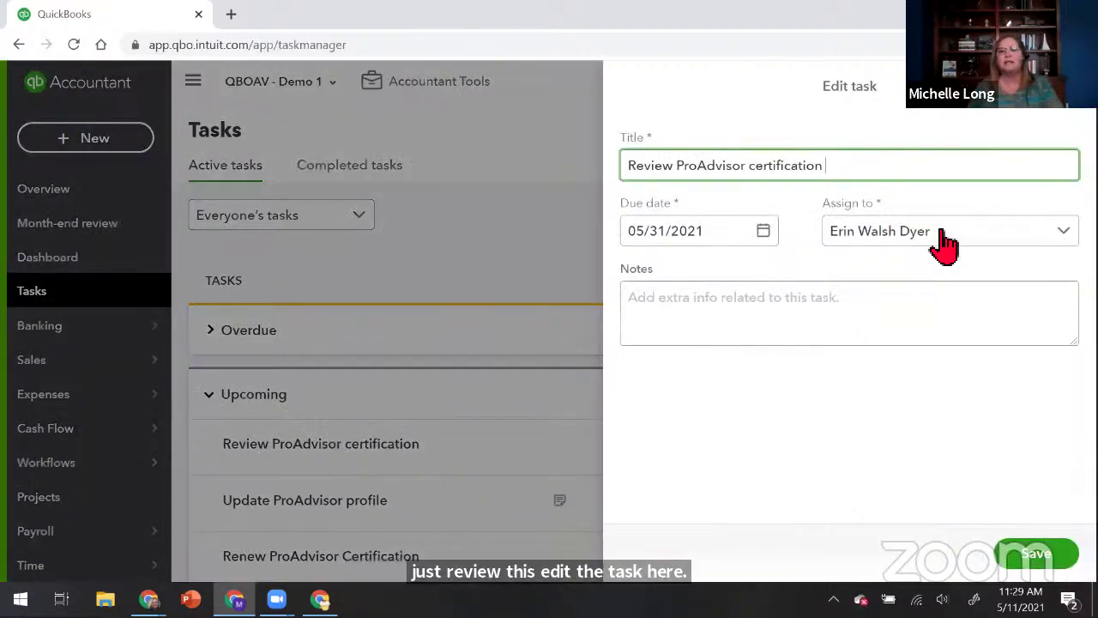
left_click(941, 232)
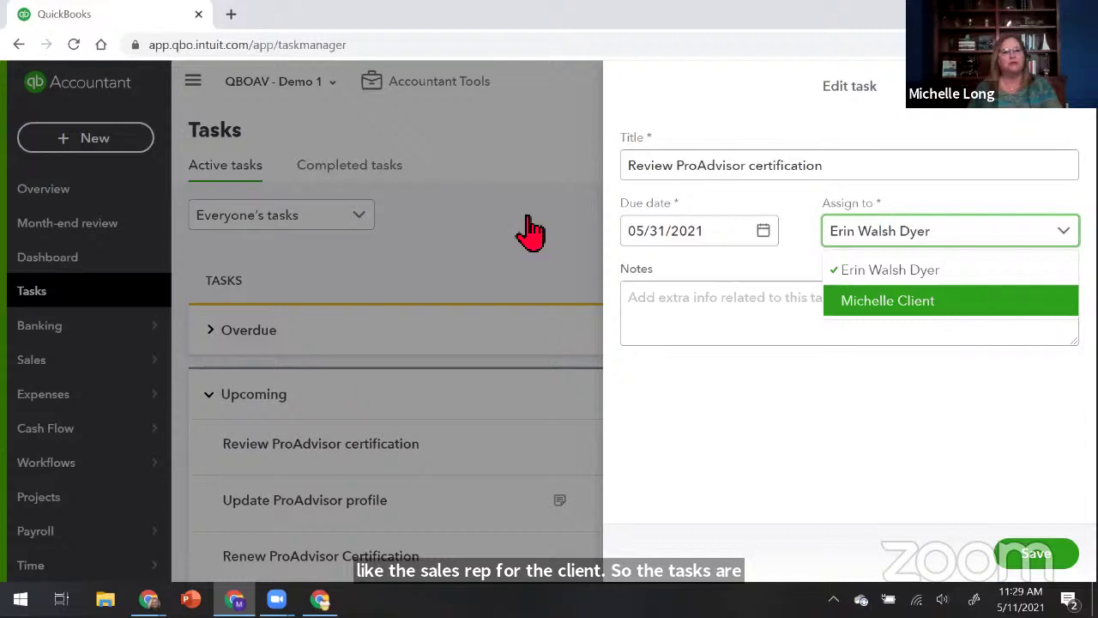
left_click(69, 302)
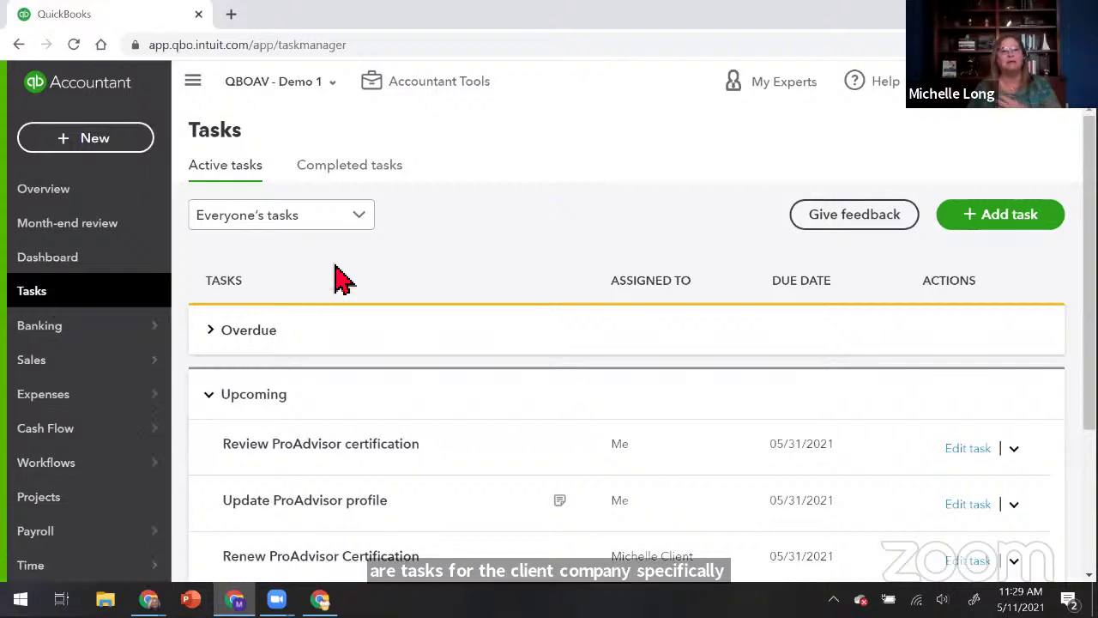
Go to the firm's practice view and open its Work page.
left_click(78, 102)
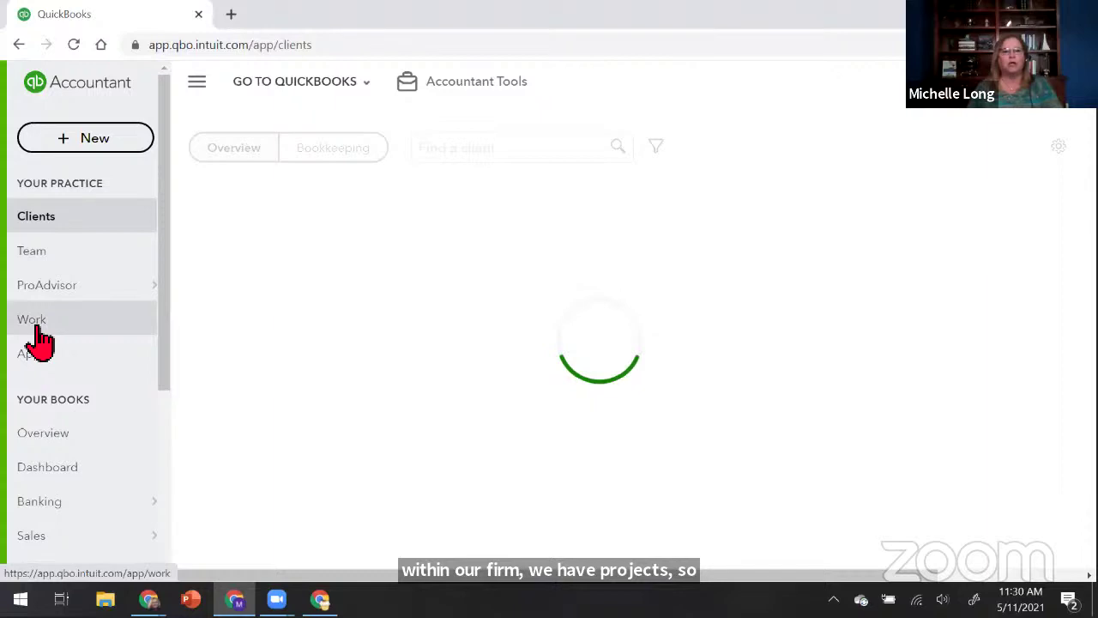
left_click(37, 331)
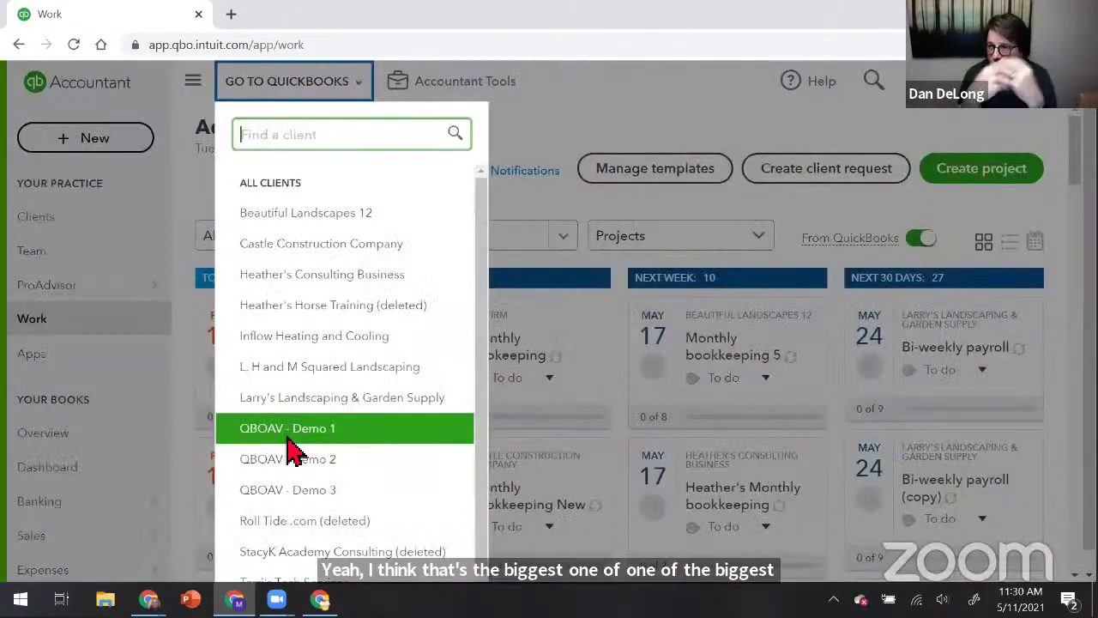
Switch to the client company QBOAV - Demo 1 and view its Tasks page.
left_click(316, 314)
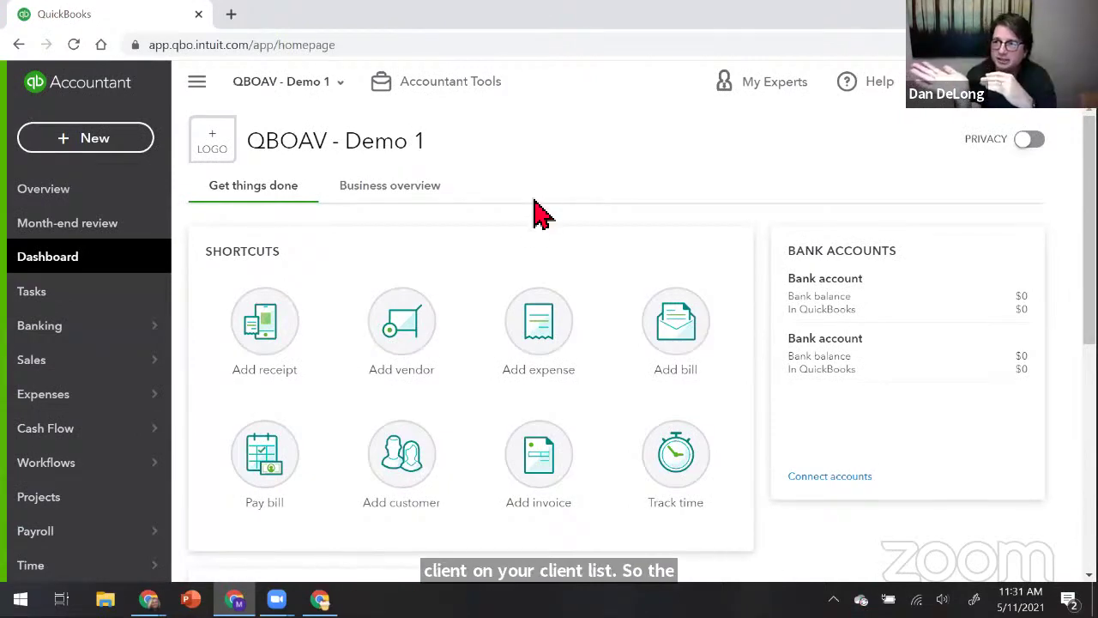
left_click(73, 294)
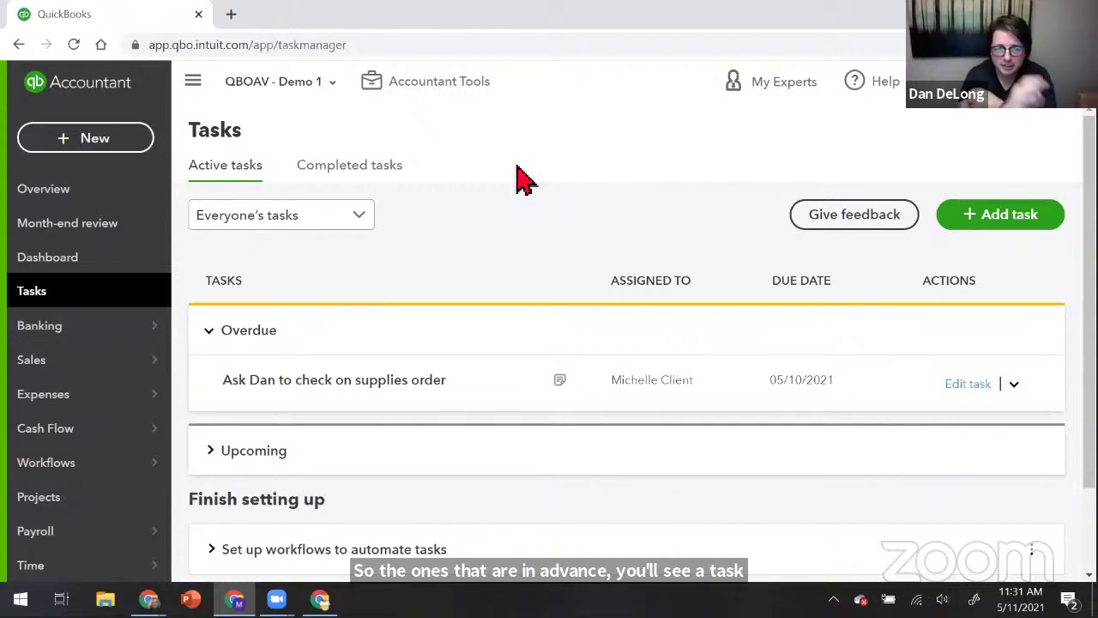
scroll(524, 179, "down", 1)
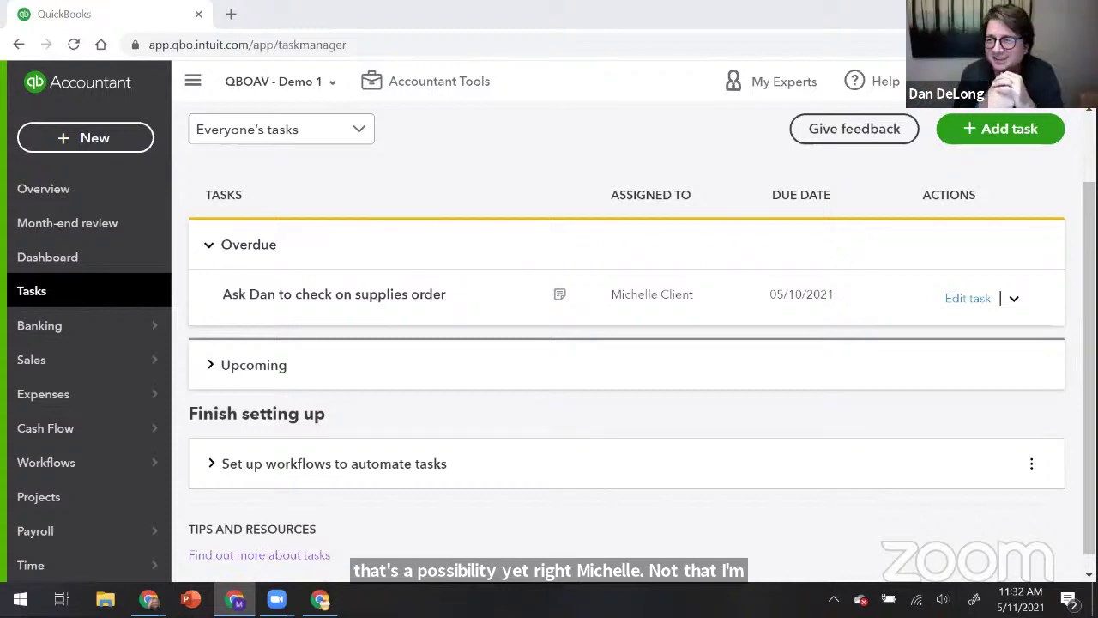
left_click(873, 151)
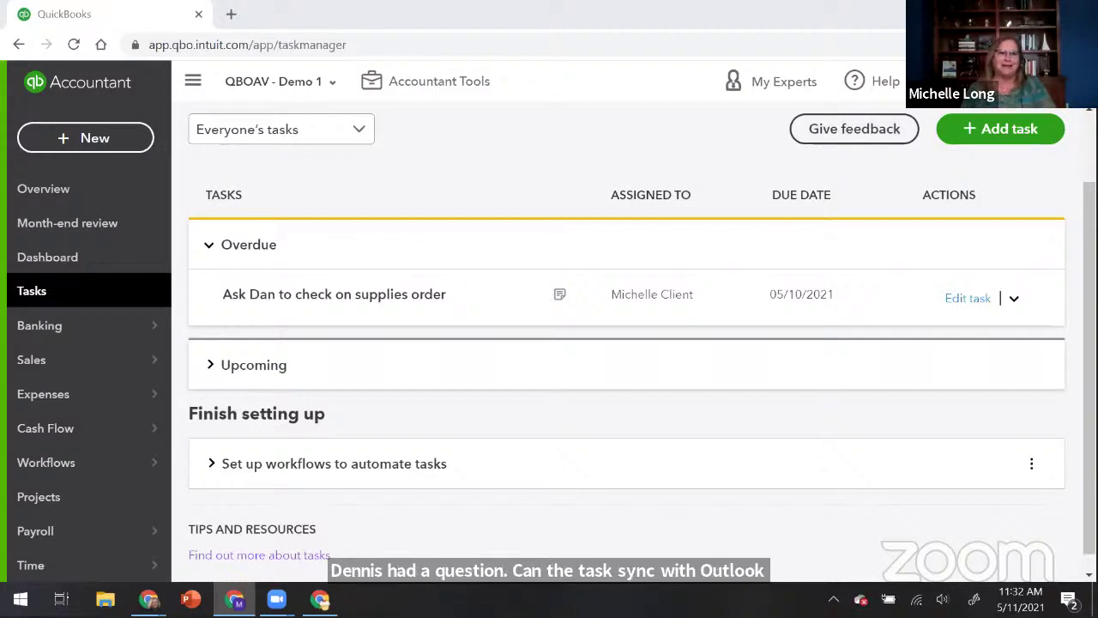
left_click(848, 134)
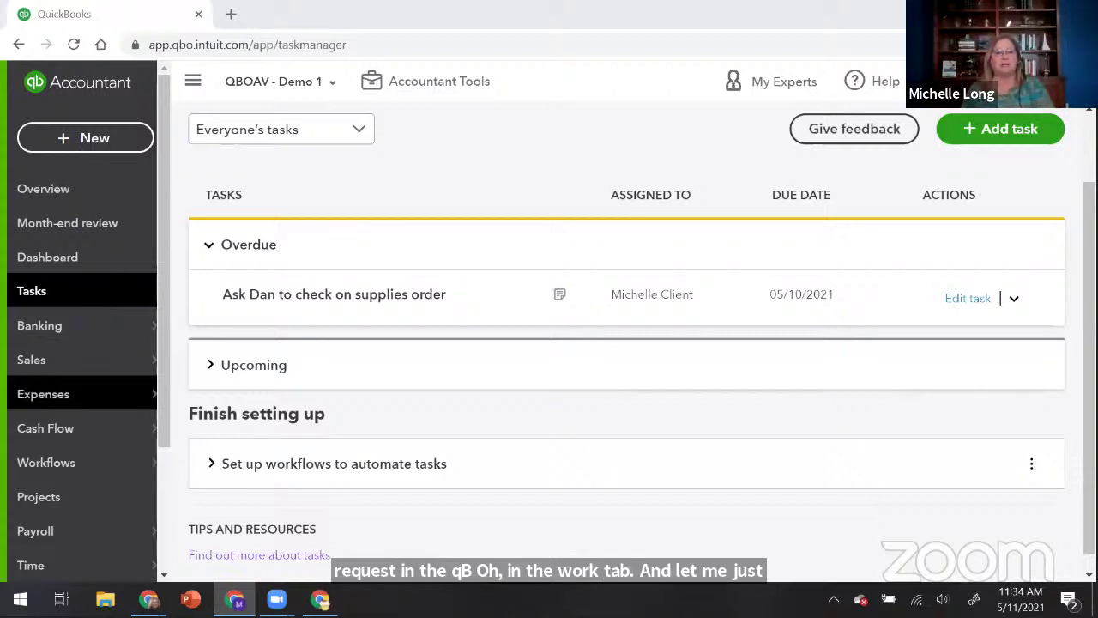
Return to the firm's practice view, go to its Work page and open a blank client request form.
left_click(102, 95)
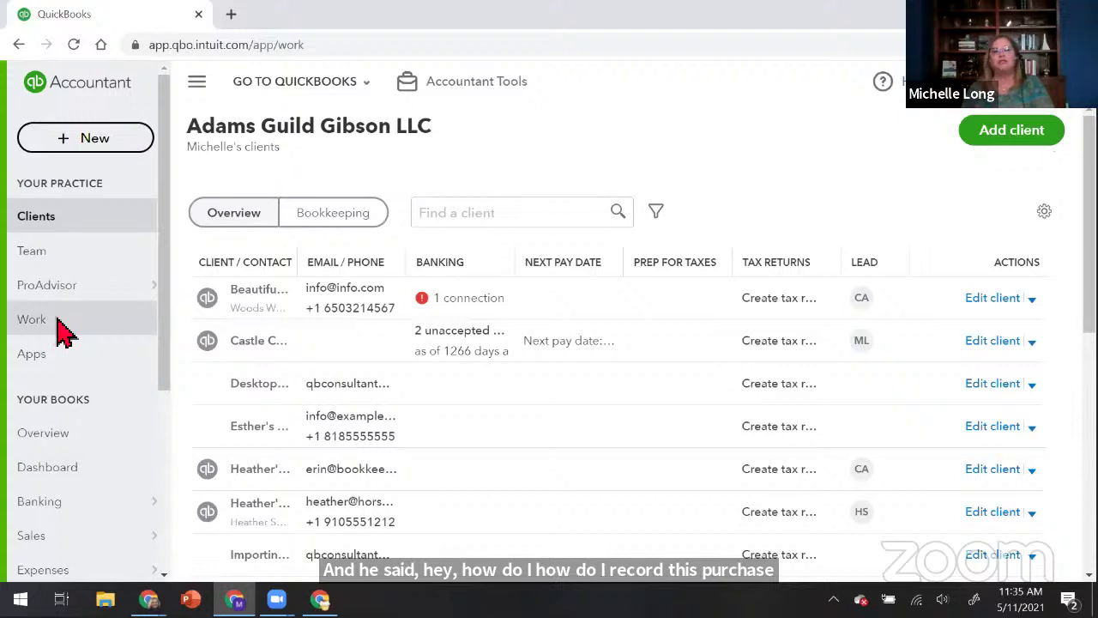
left_click(65, 333)
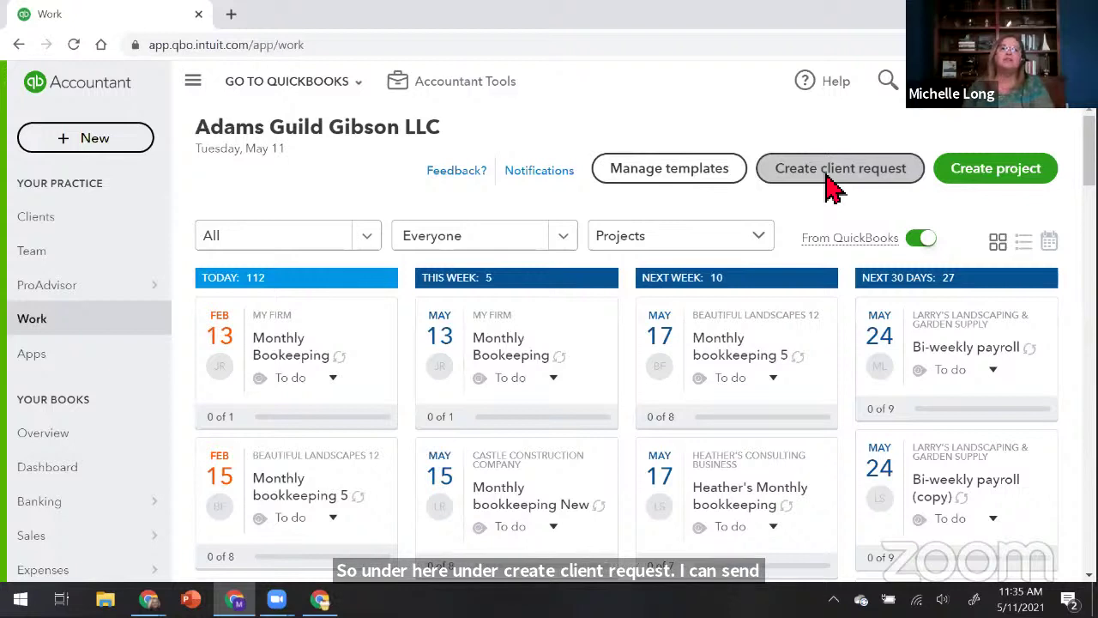
left_click(832, 176)
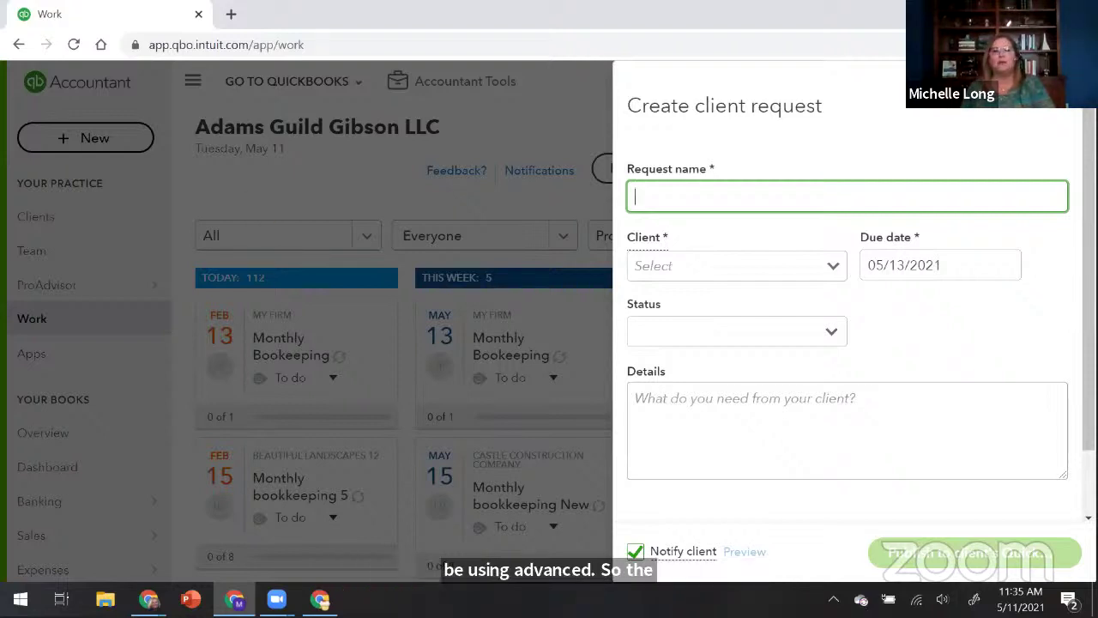
left_click(73, 331)
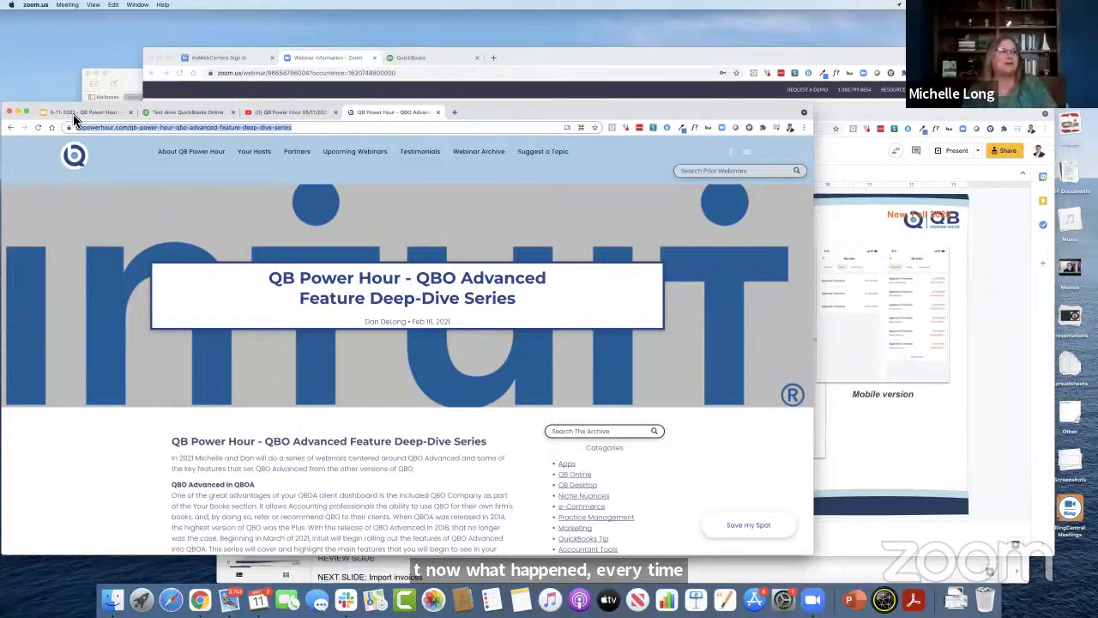
Switch to the Google Slides deck "QBO Advanced Feature Deep Dive - Tasks and Workflows" and start its slideshow.
left_click(45, 111)
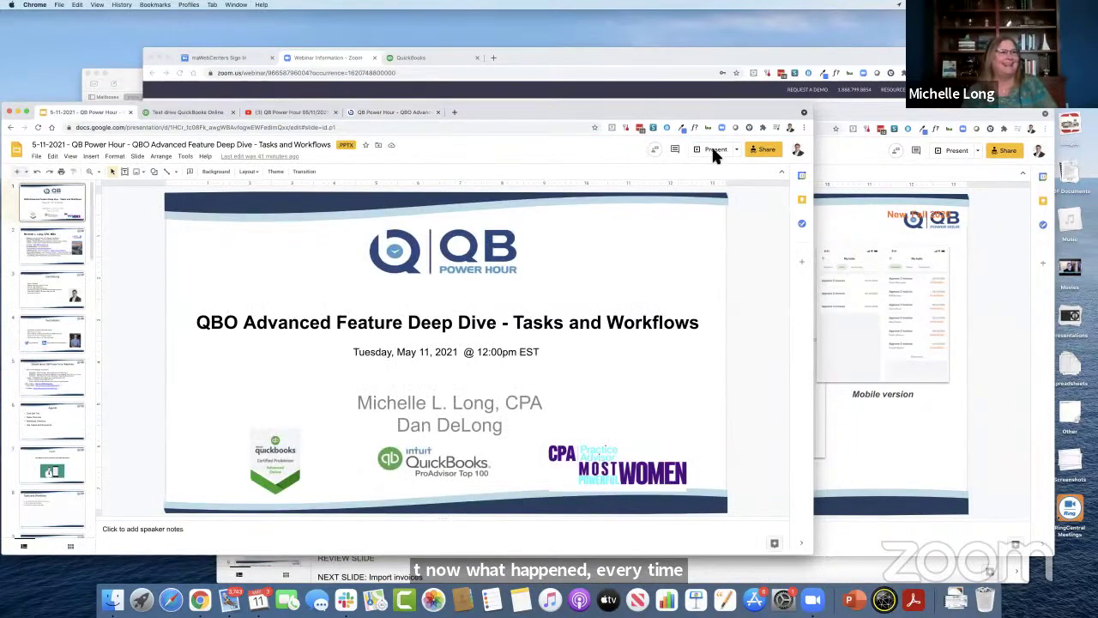
key("ctrl+F5")
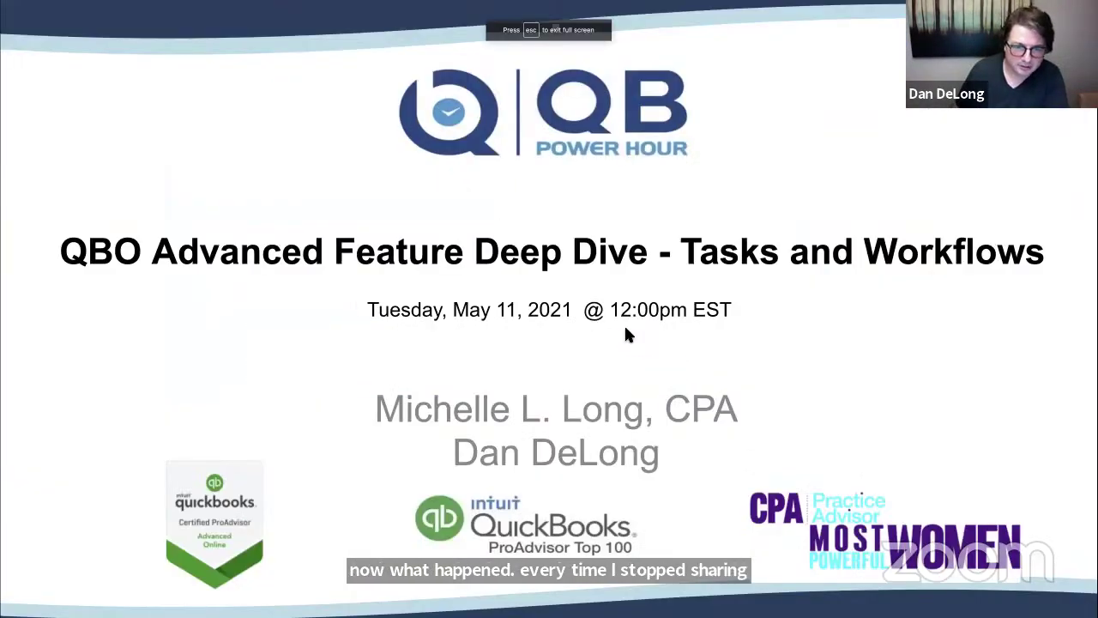
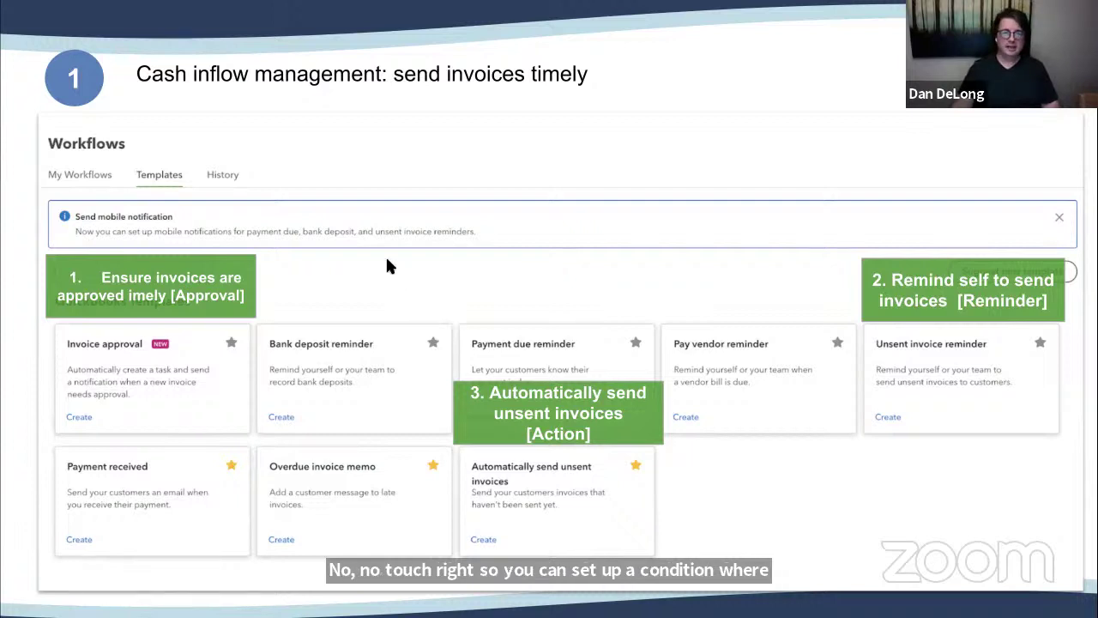
left_click(589, 313)
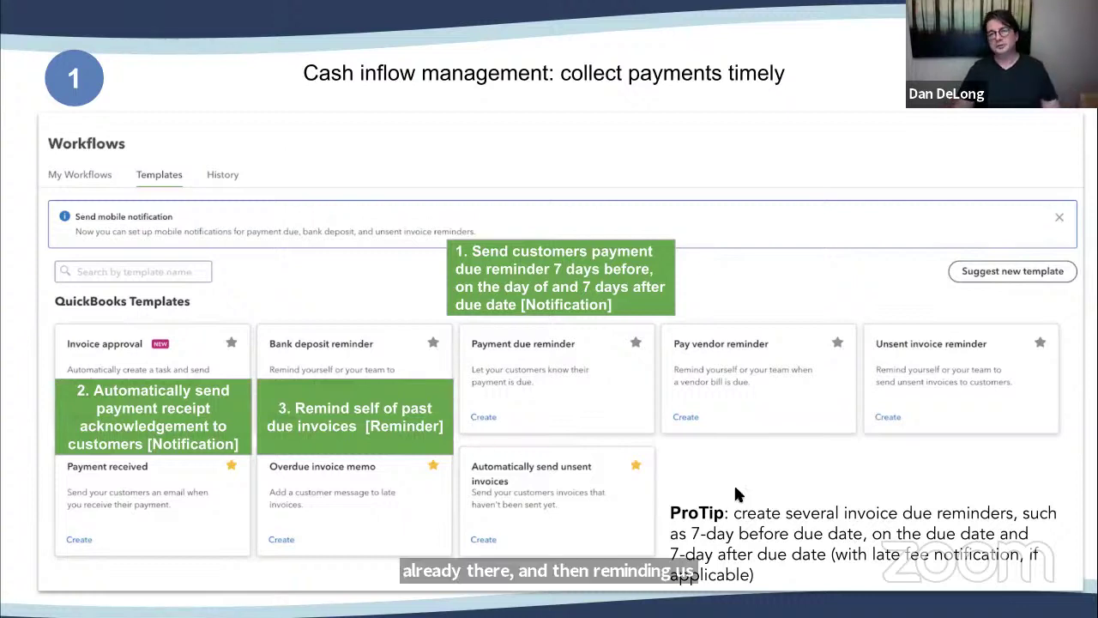
key("Right")
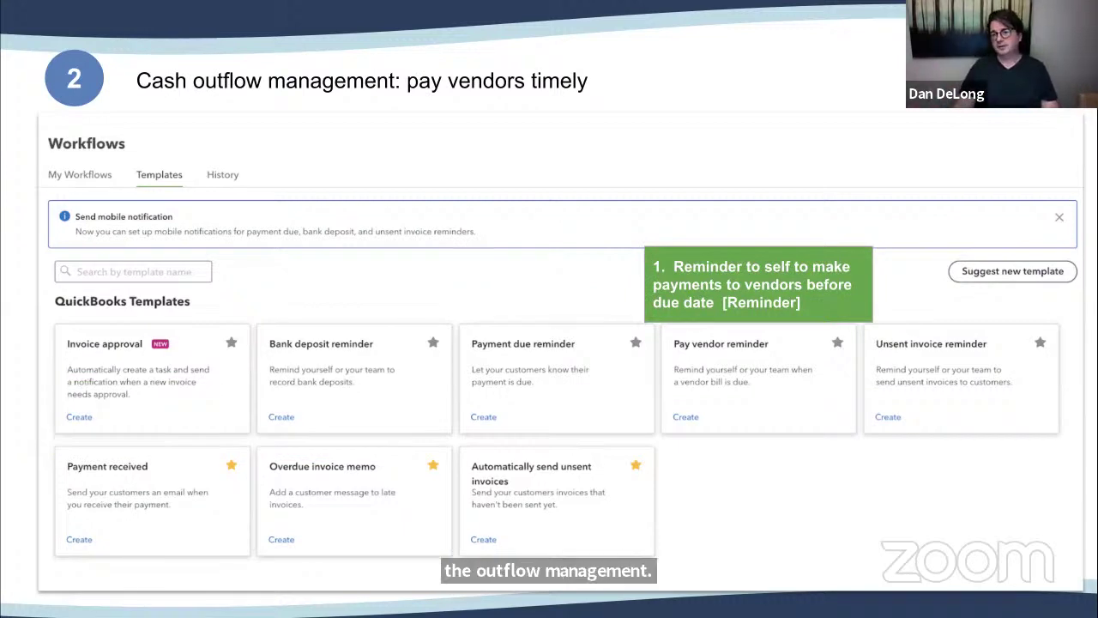
left_click(538, 386)
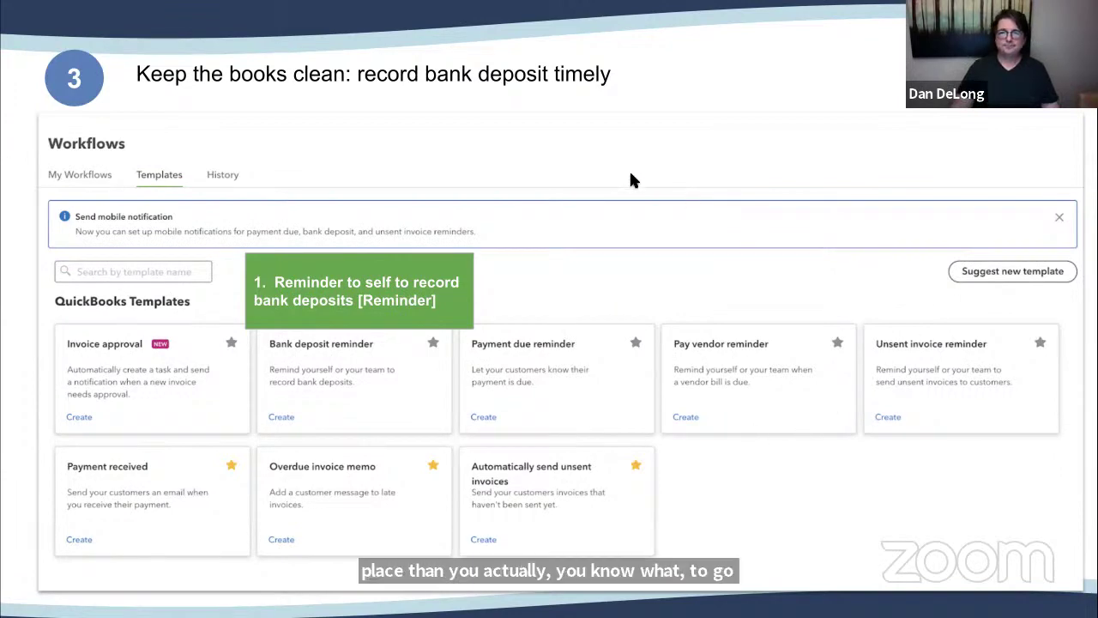
key("Right")
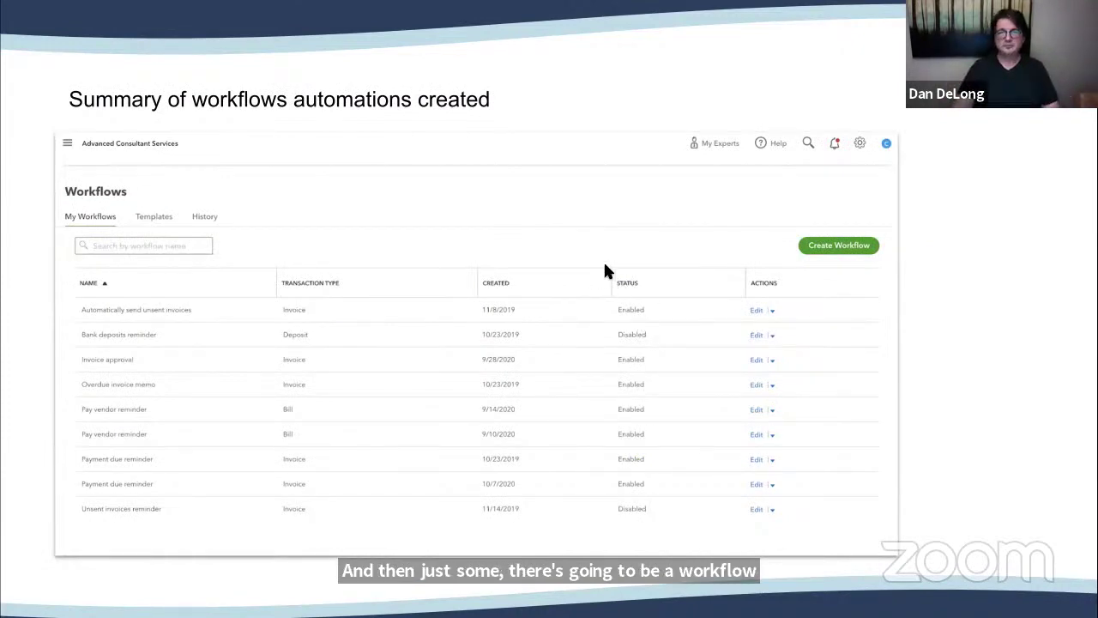
key("Right")
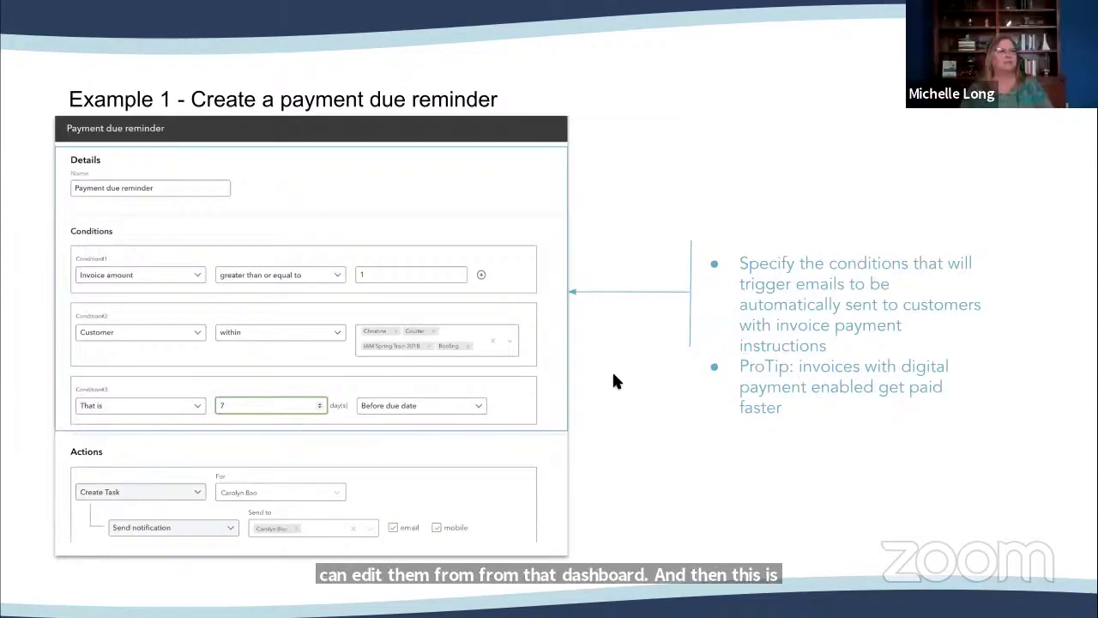
key("Right")
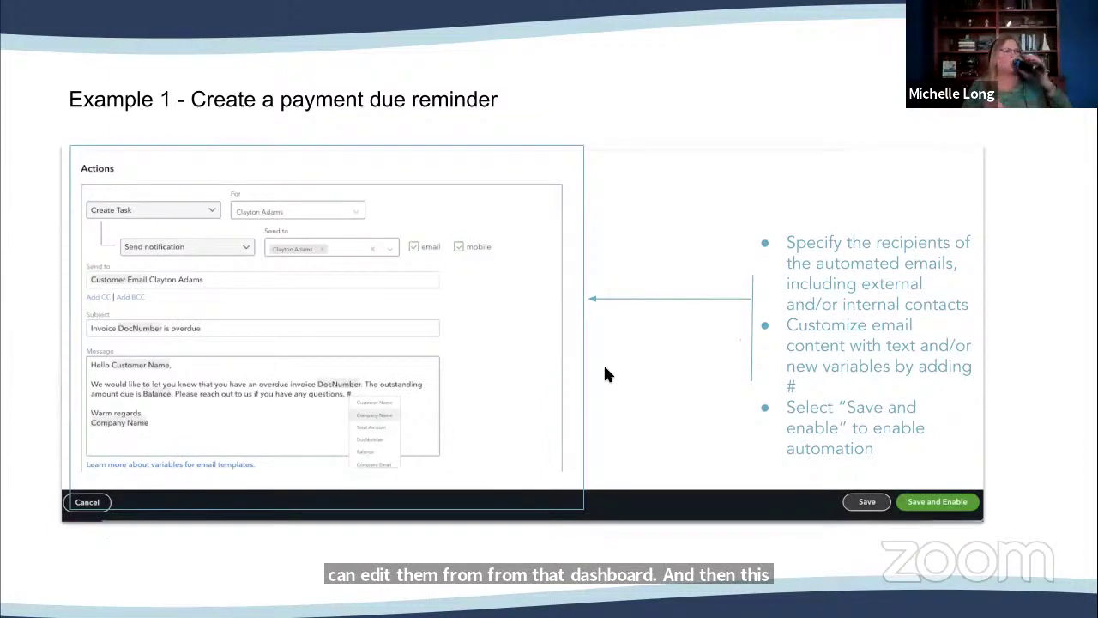
key("Right")
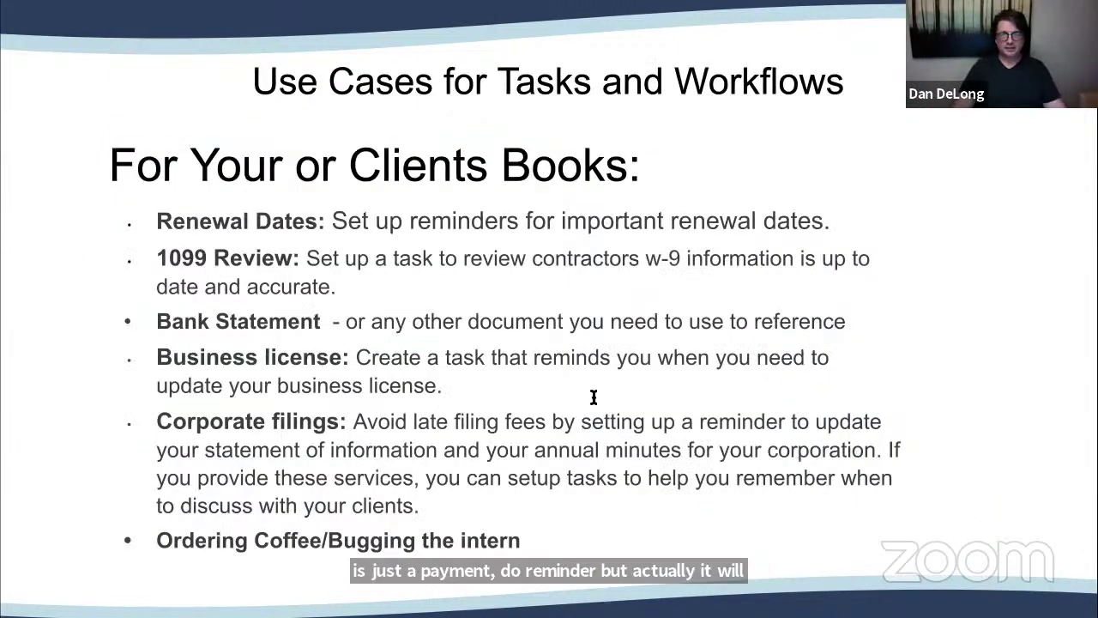
key("Escape")
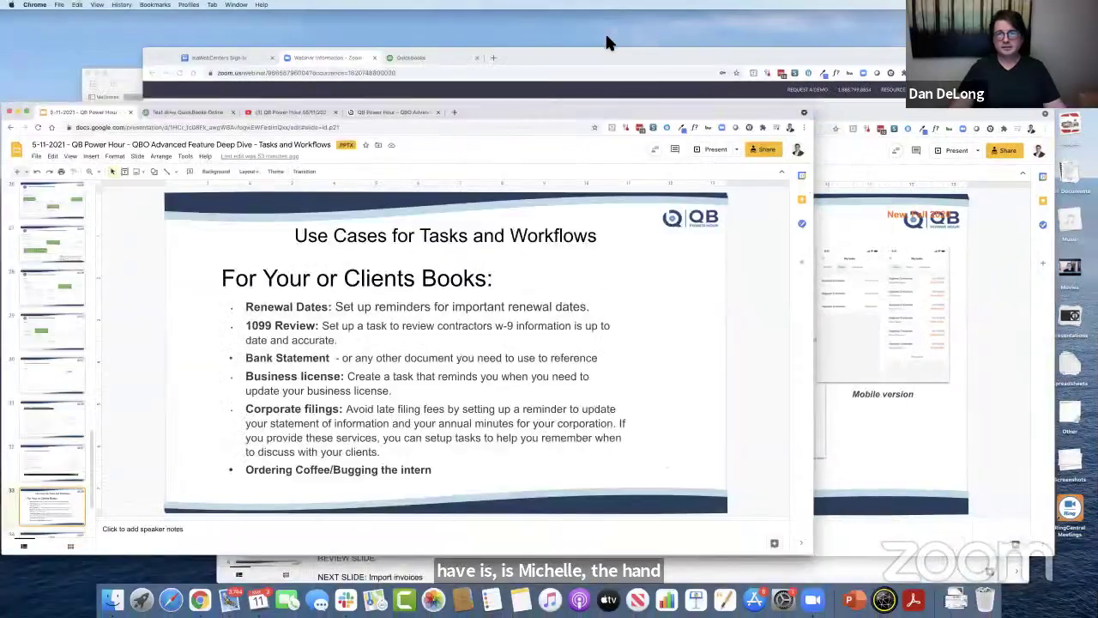
left_click(605, 36)
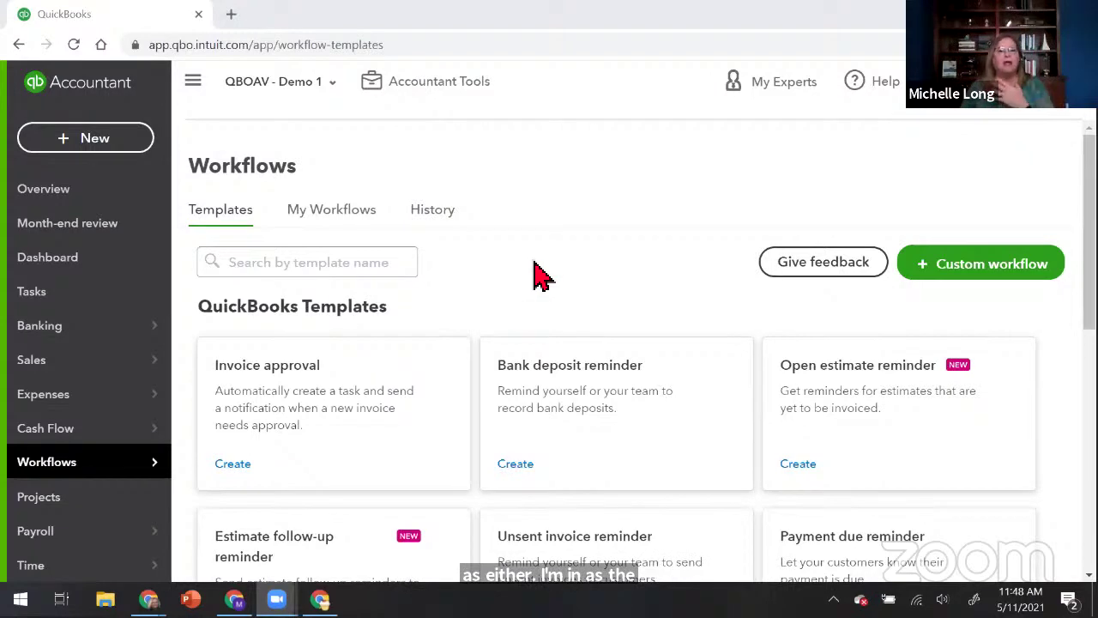
List the workflows already set up in QBOAV - Demo 1 and open Invoice approval for editing, reloading the crashed page.
mouse_move(47, 468)
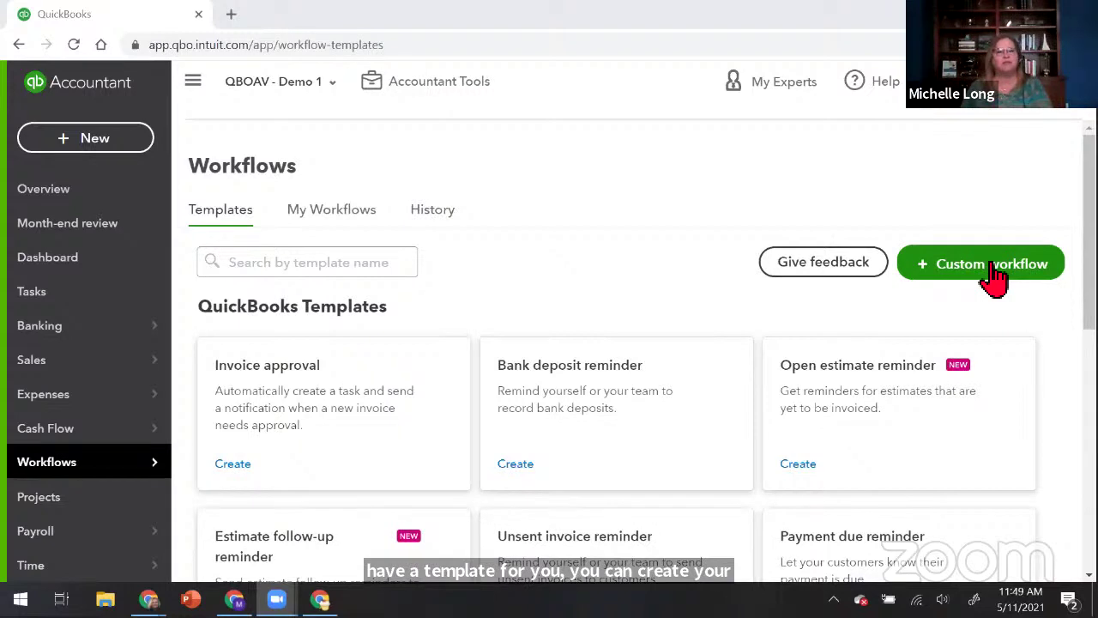
left_click(315, 216)
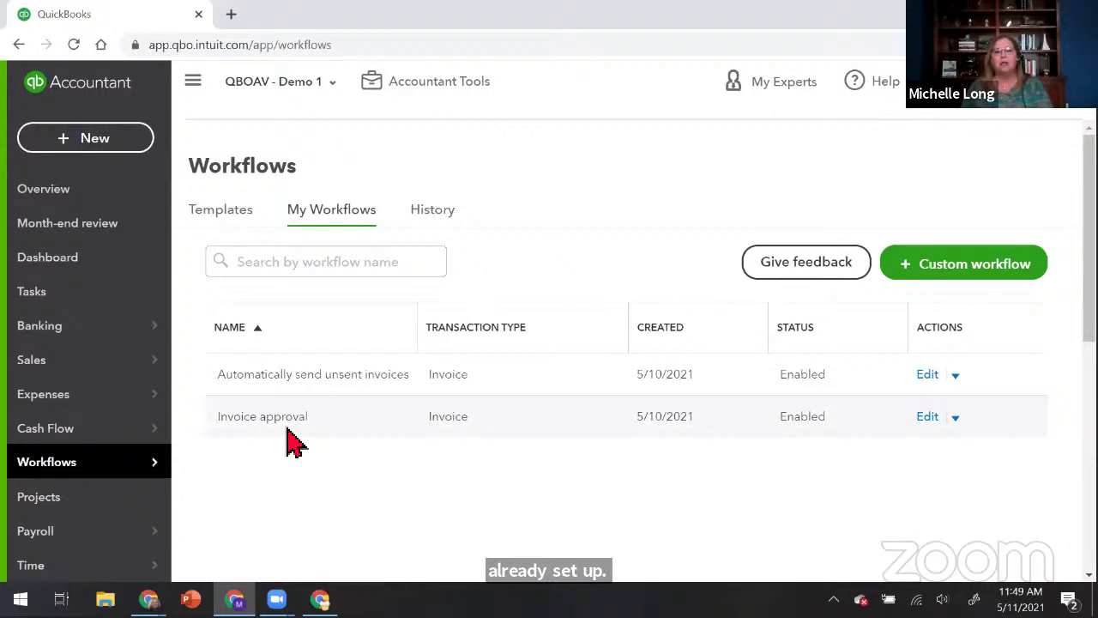
left_click(927, 417)
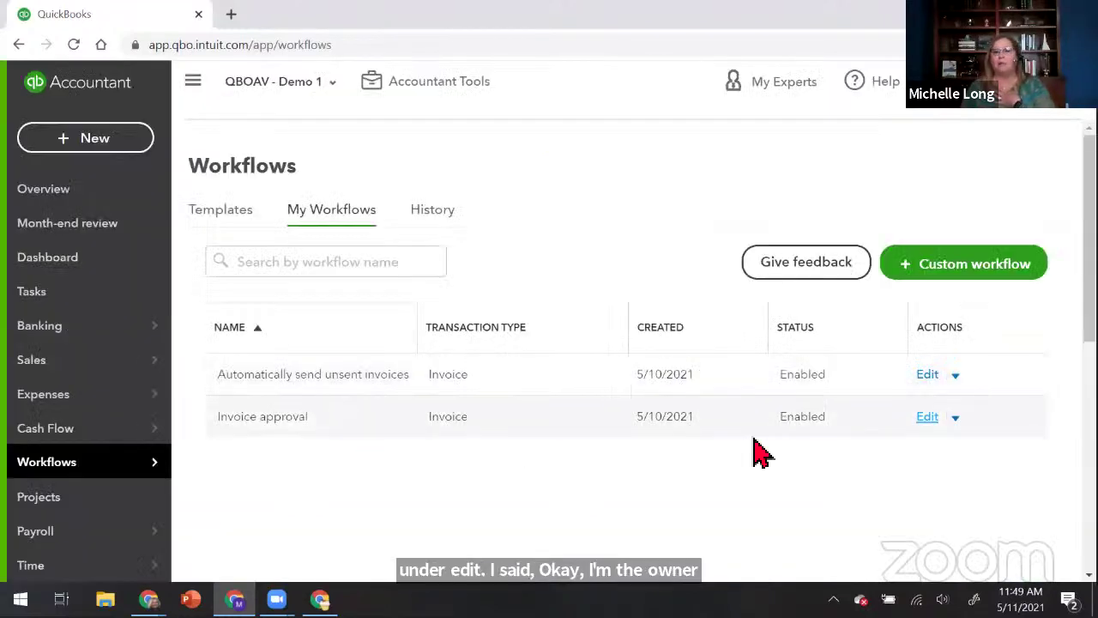
left_click(929, 418)
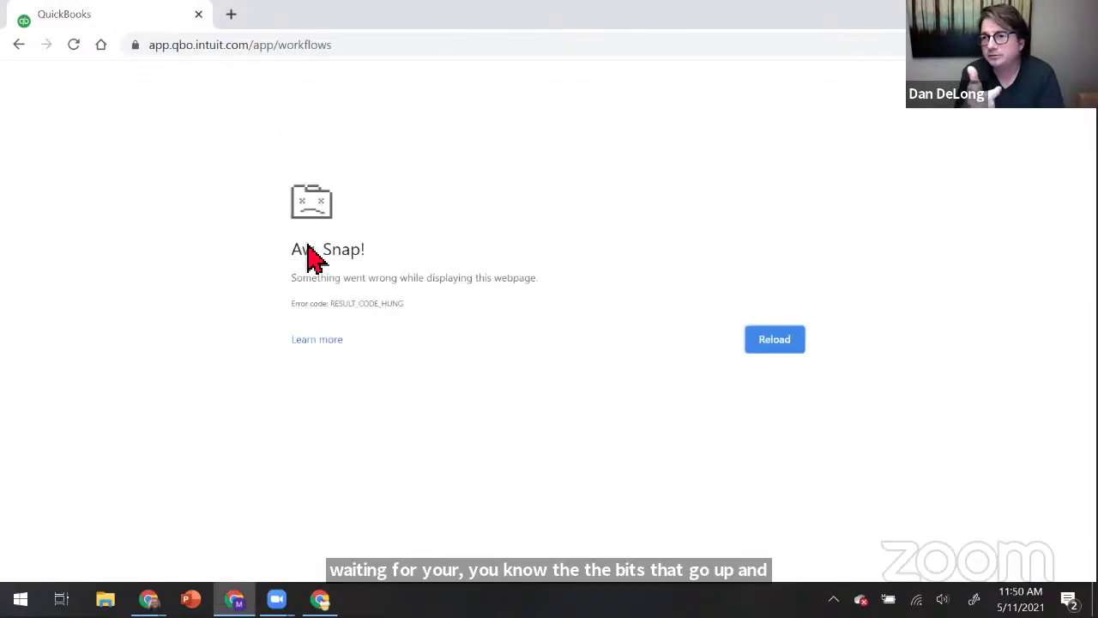
left_click(773, 347)
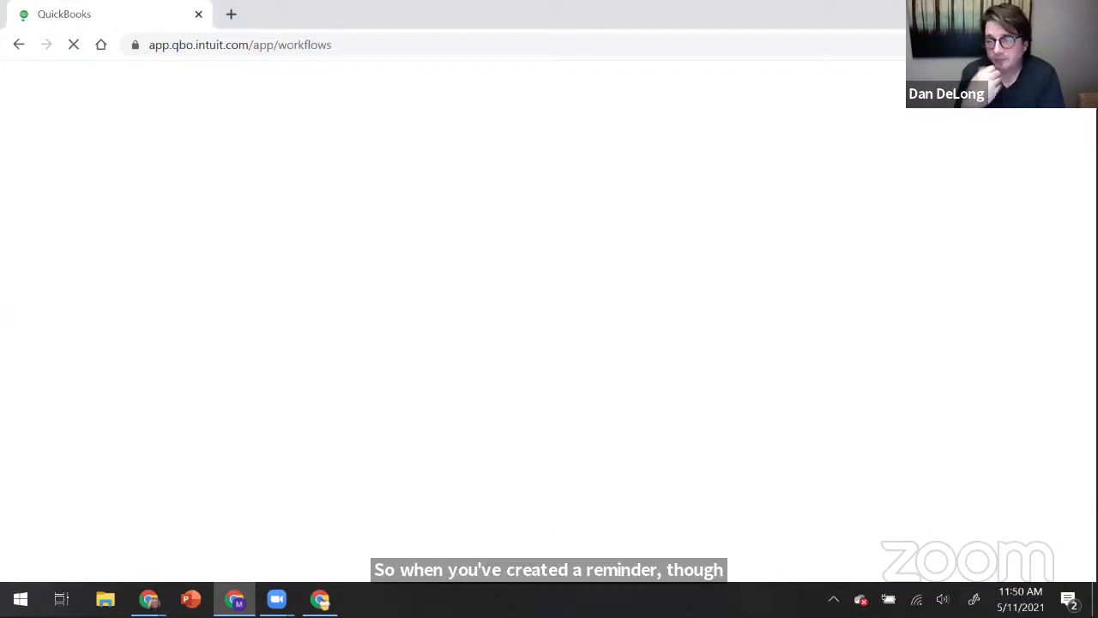
mouse_move(234, 599)
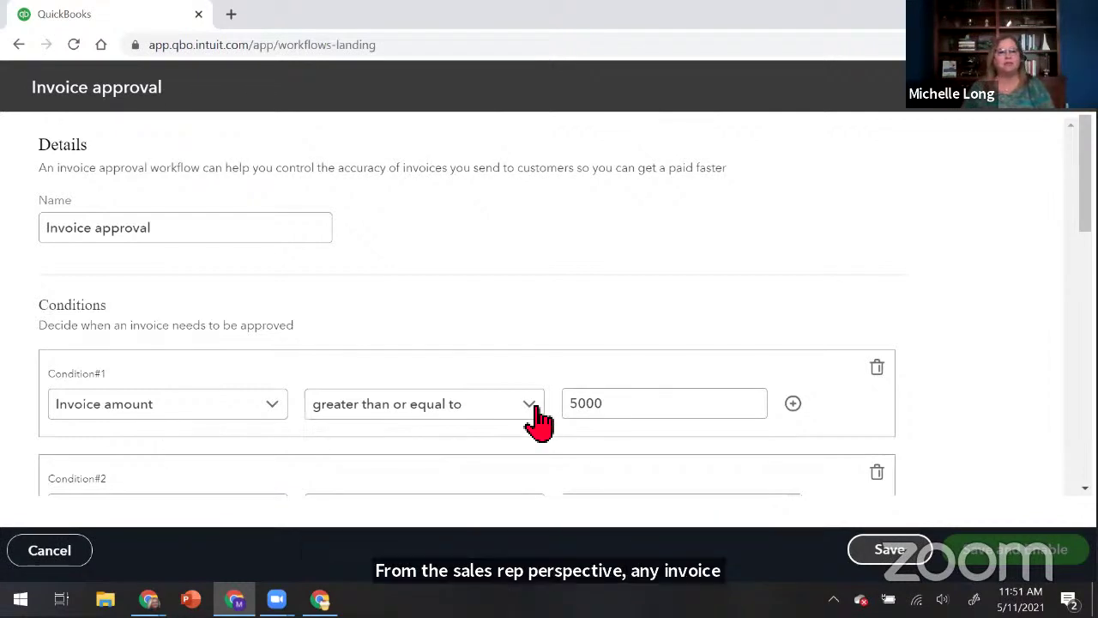
View the comparison and field choices offered for the invoice amount condition.
left_click(411, 399)
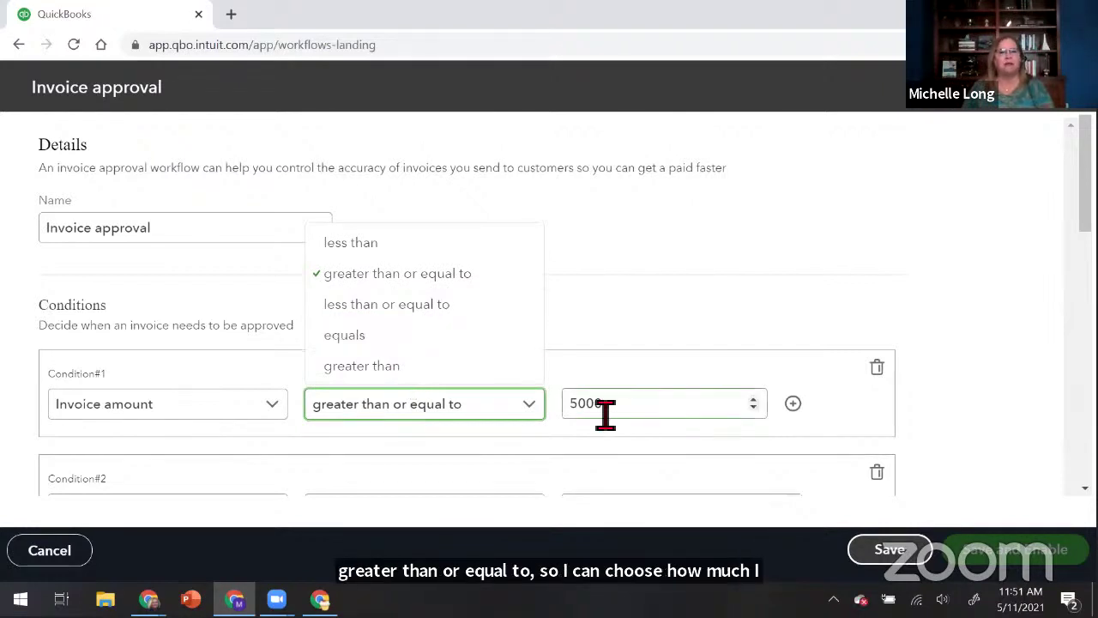
left_click(278, 416)
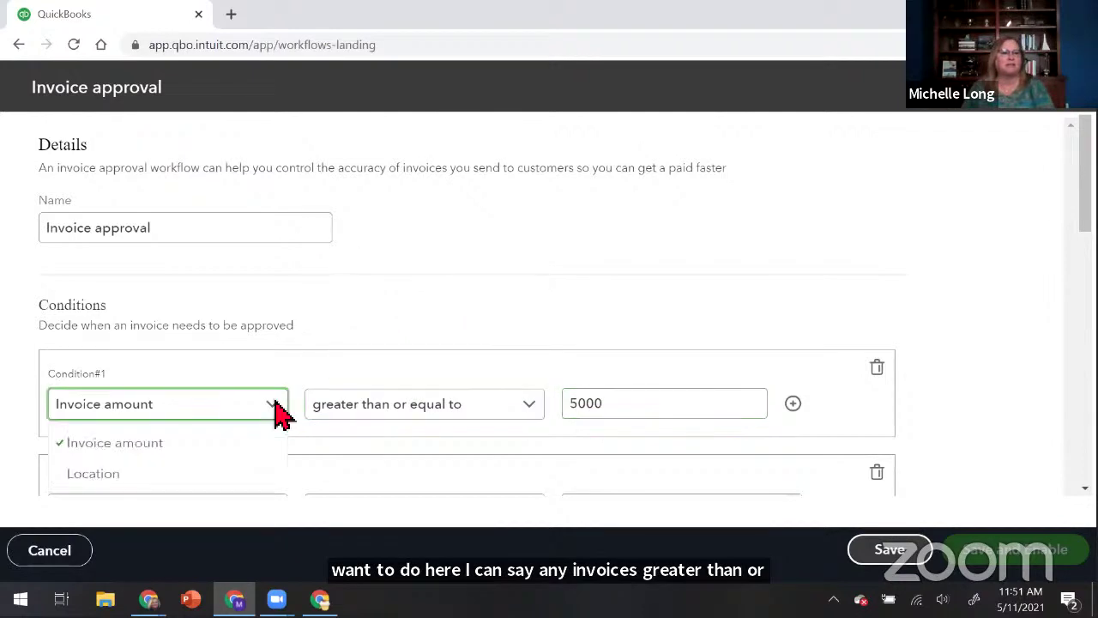
left_click(802, 301)
scroll(792, 327, "down", 1)
left_click(791, 320)
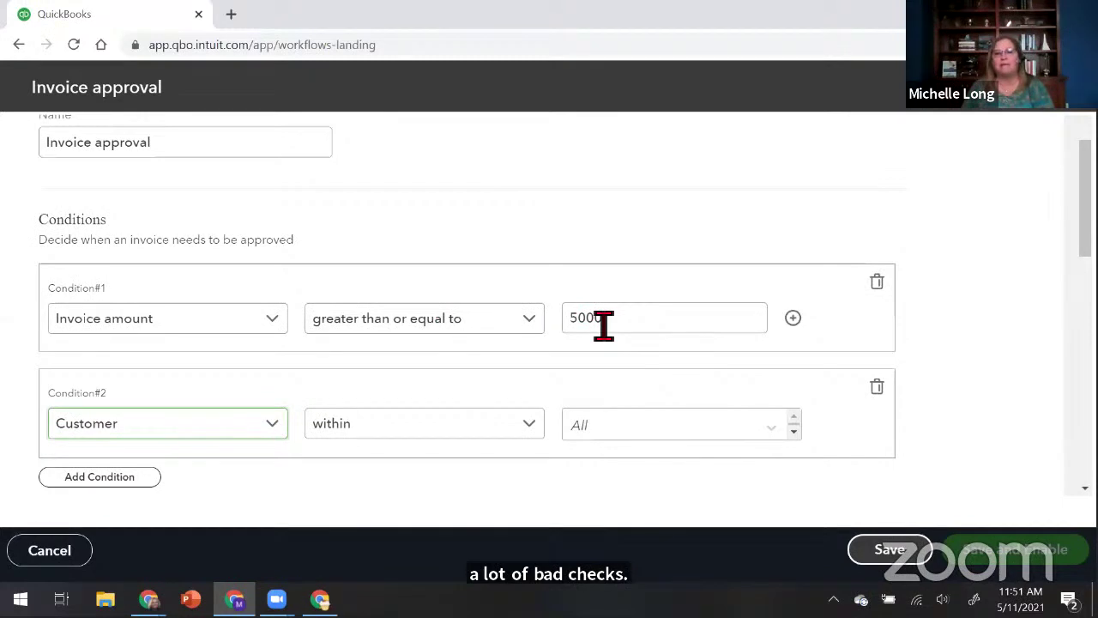
View the customers available for the second condition and delete that Customer condition from the workflow.
left_click(794, 430)
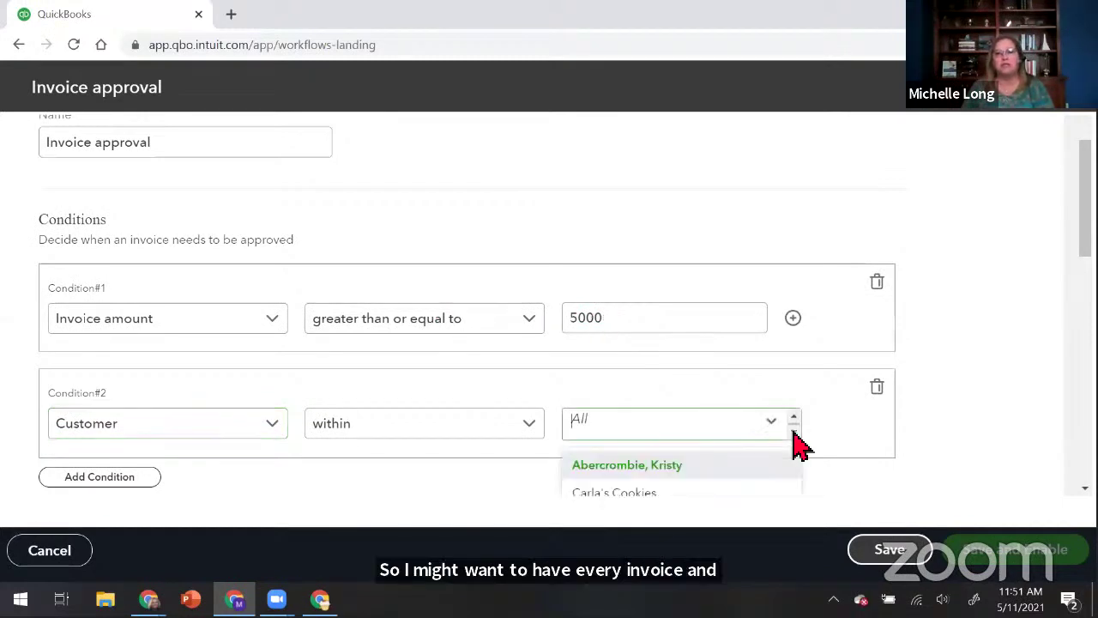
scroll(480, 423, "down", 1)
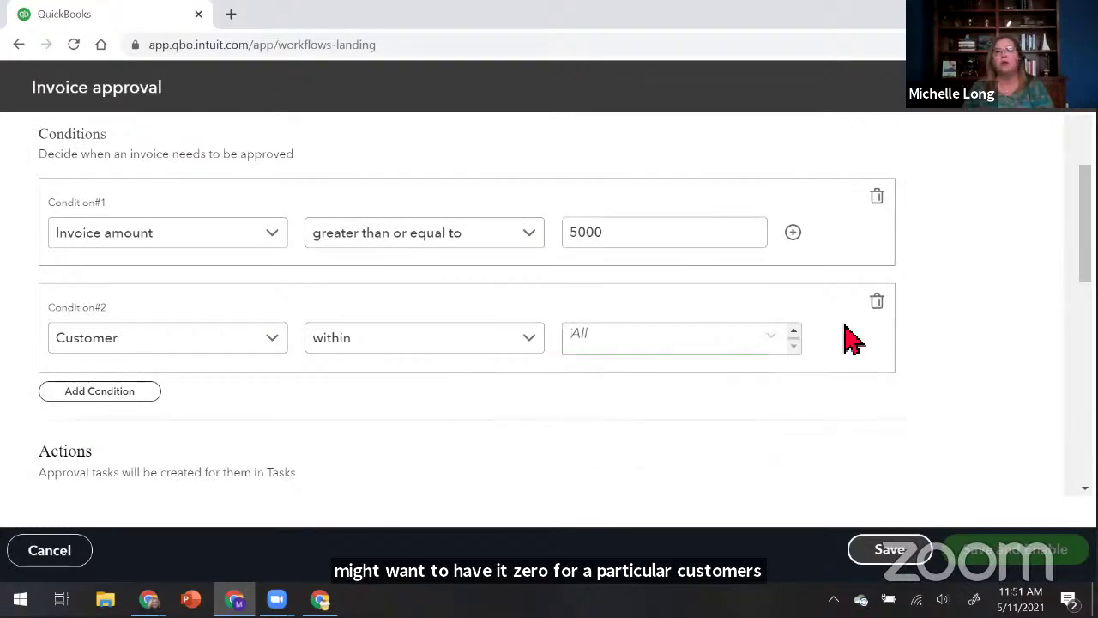
left_click(877, 301)
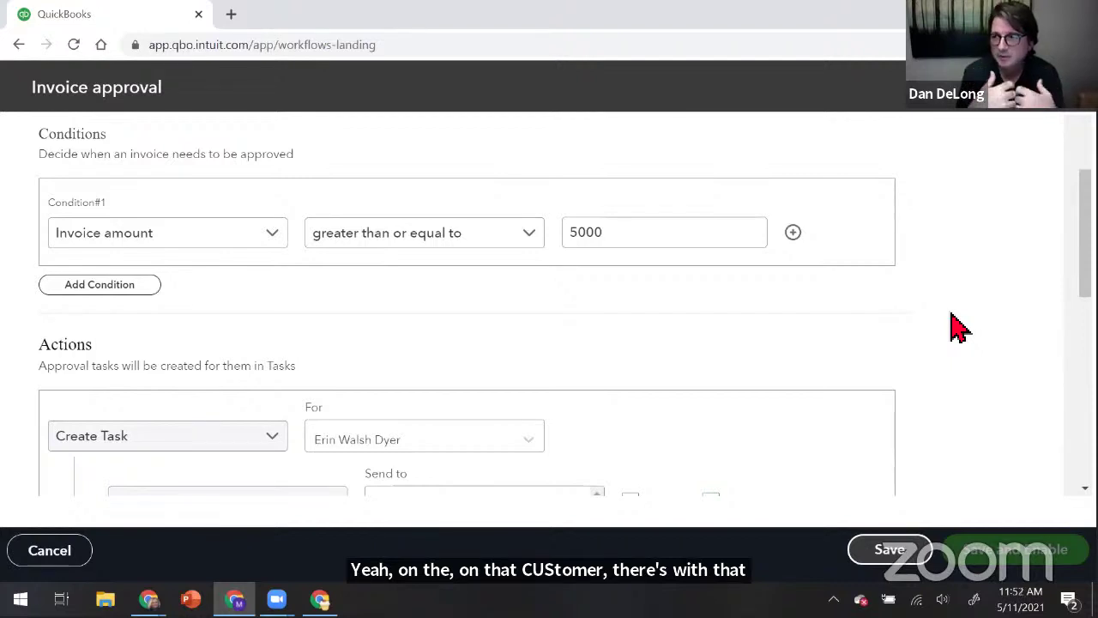
Try out a second condition on Customer, checking its within/not within and customer choices, and remove it again.
left_click(118, 291)
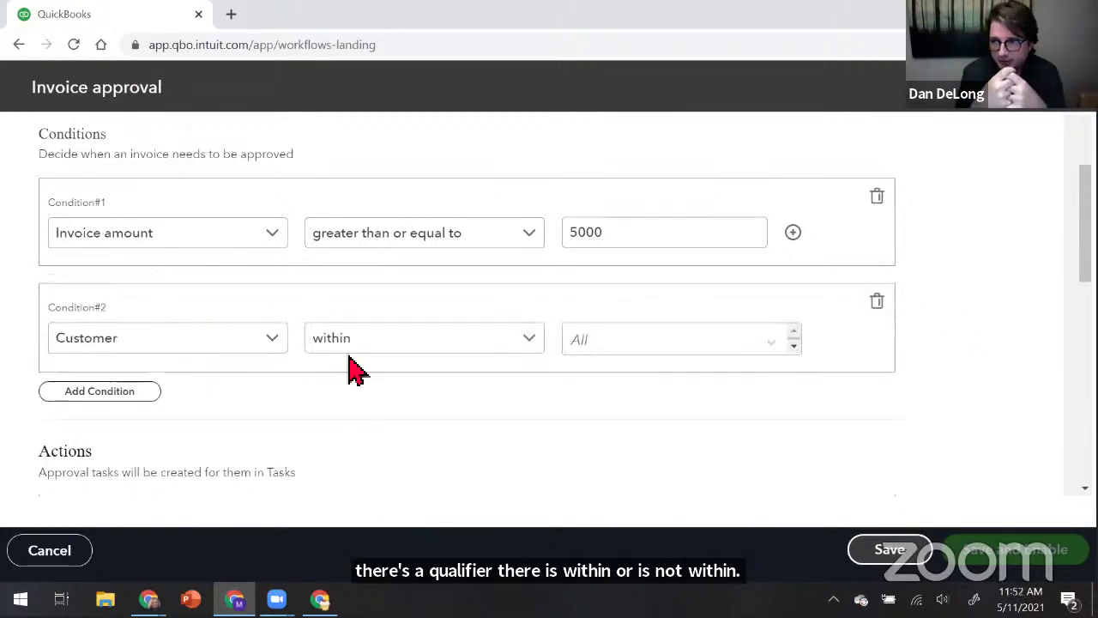
left_click(530, 343)
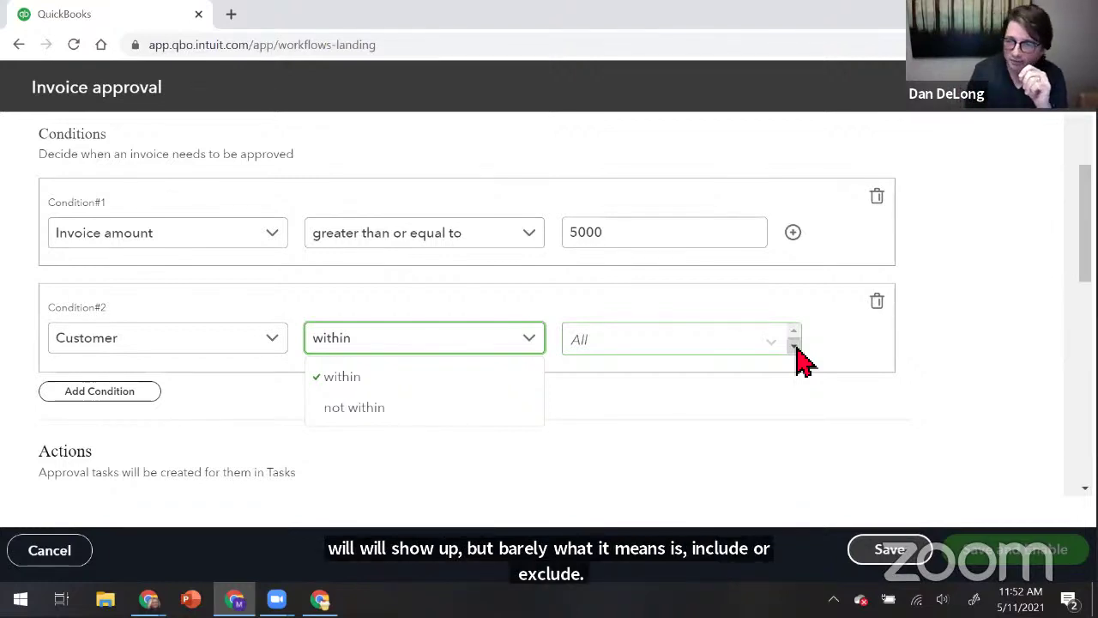
left_click(644, 339)
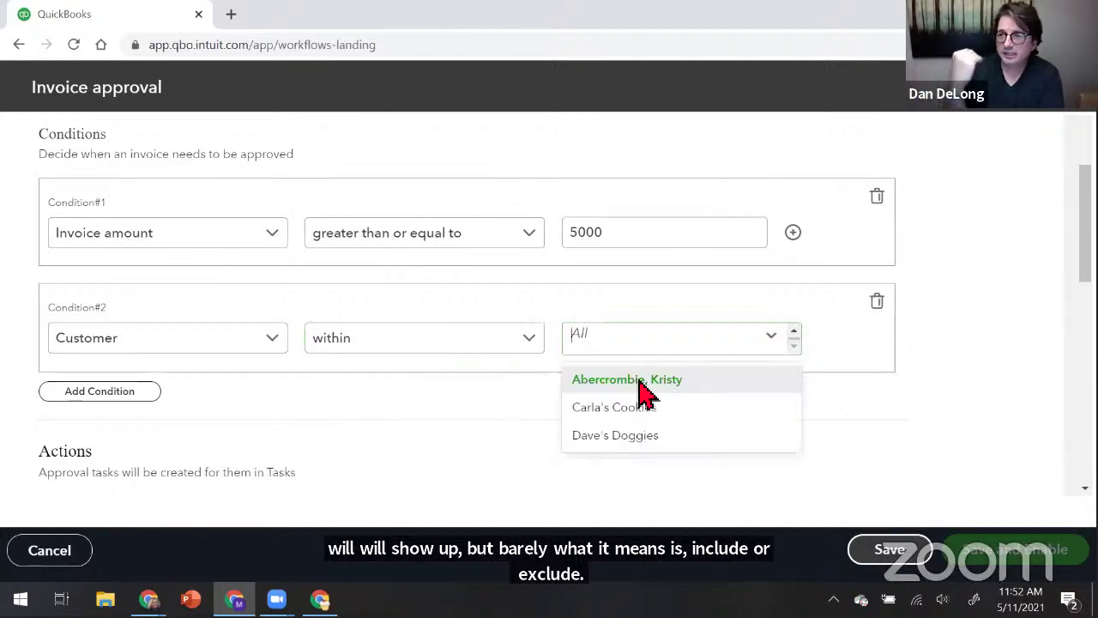
left_click(494, 430)
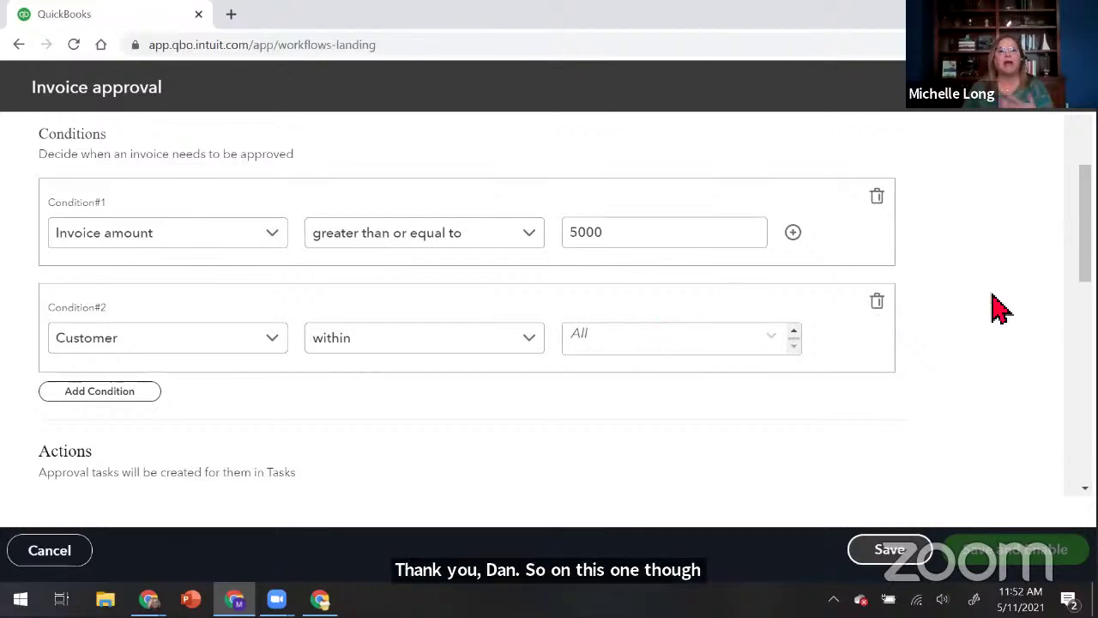
left_click(877, 300)
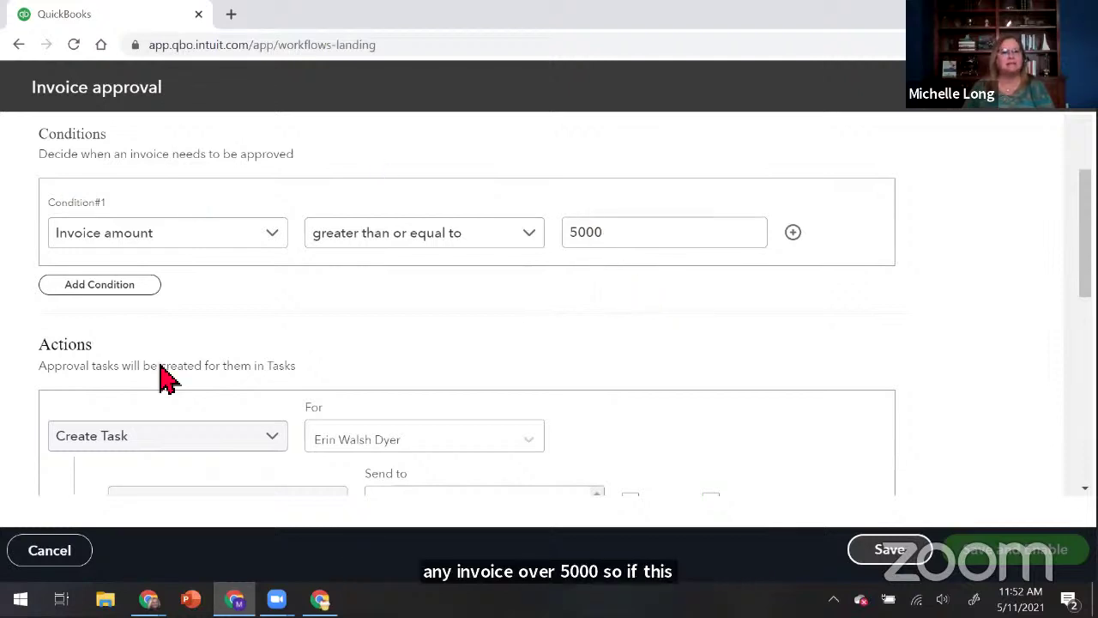
View the invoice approval actions and the follow-up choices offered when an invoice is not approved within 7 days.
scroll(180, 372, "down", 1)
scroll(116, 268, "down", 2)
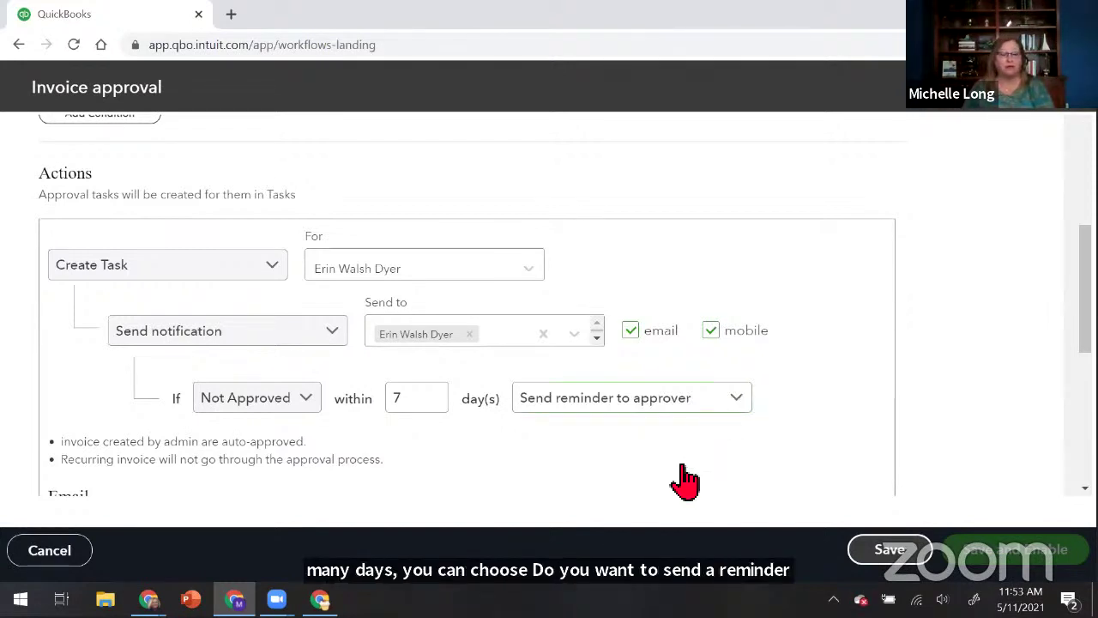
left_click(631, 397)
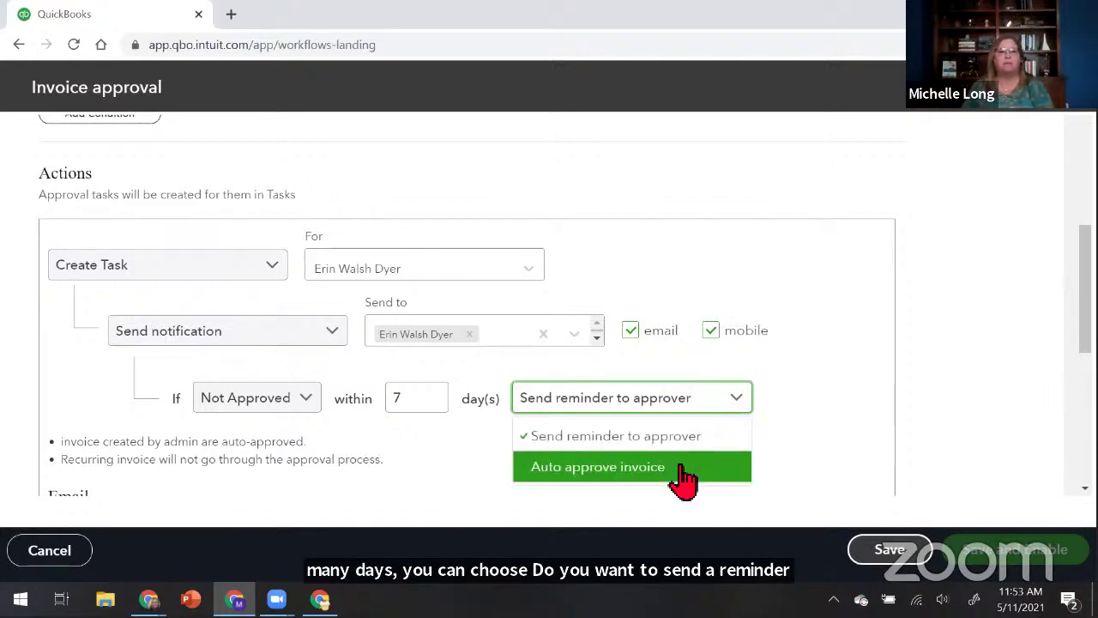
left_click(925, 365)
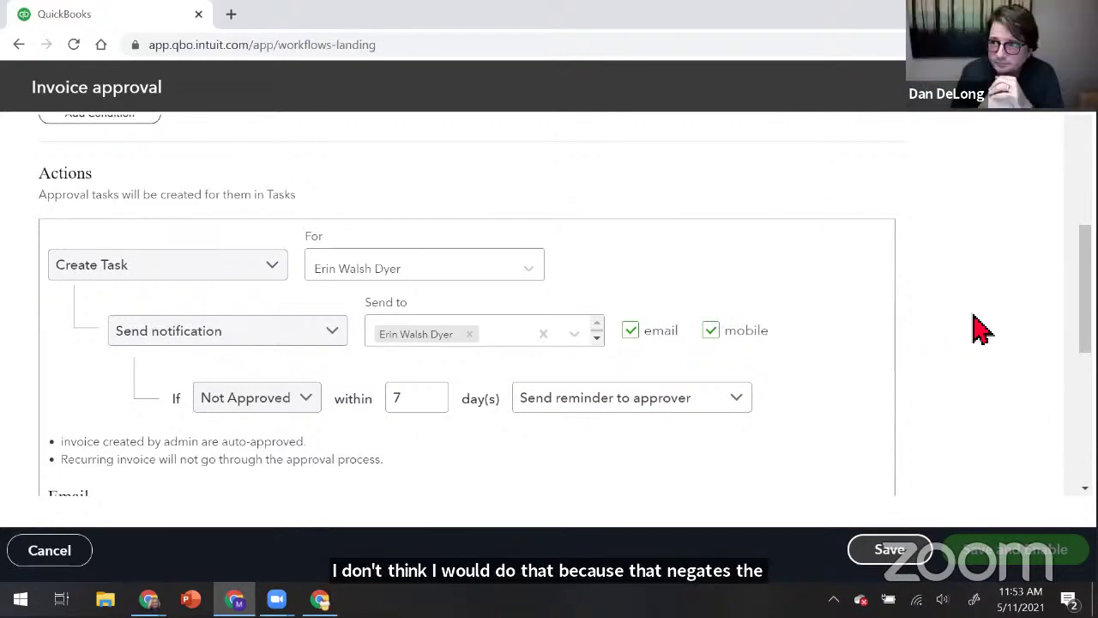
Insert "in the amount of" with the Amount variable and "of for" with the CustomerName variable after DocNumber in the approval email message.
scroll(979, 329, "down", 3)
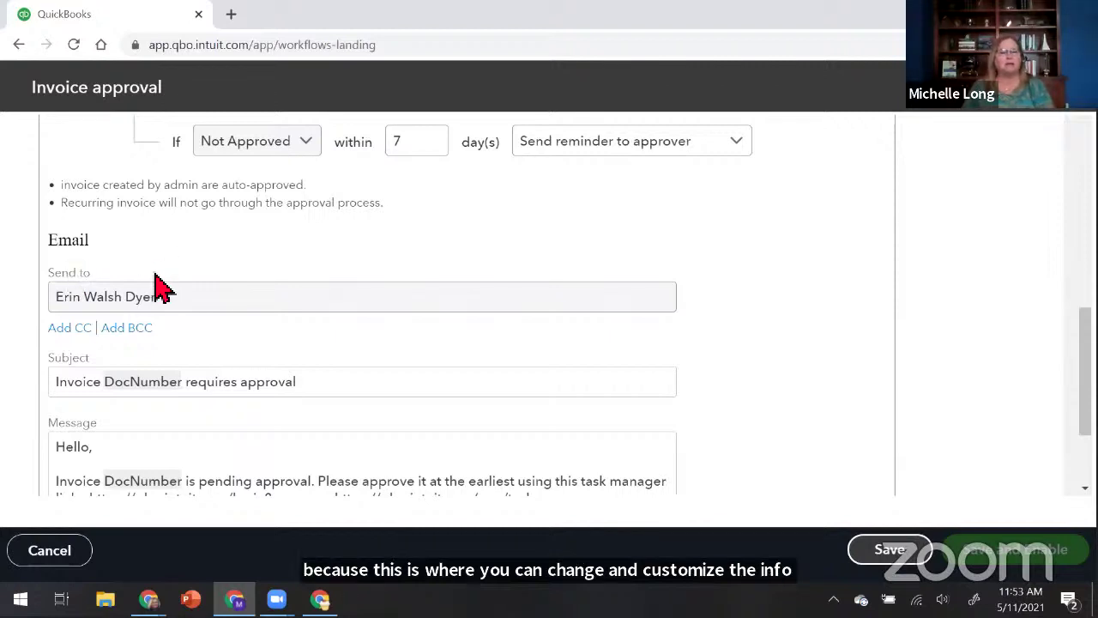
scroll(155, 279, "down", 2)
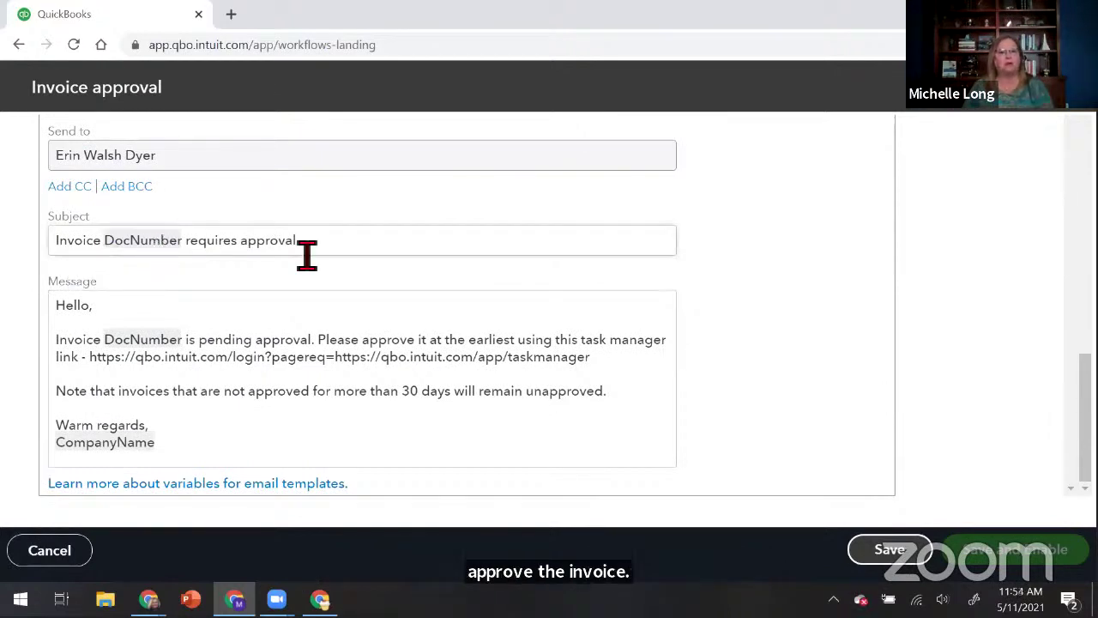
left_click(198, 361)
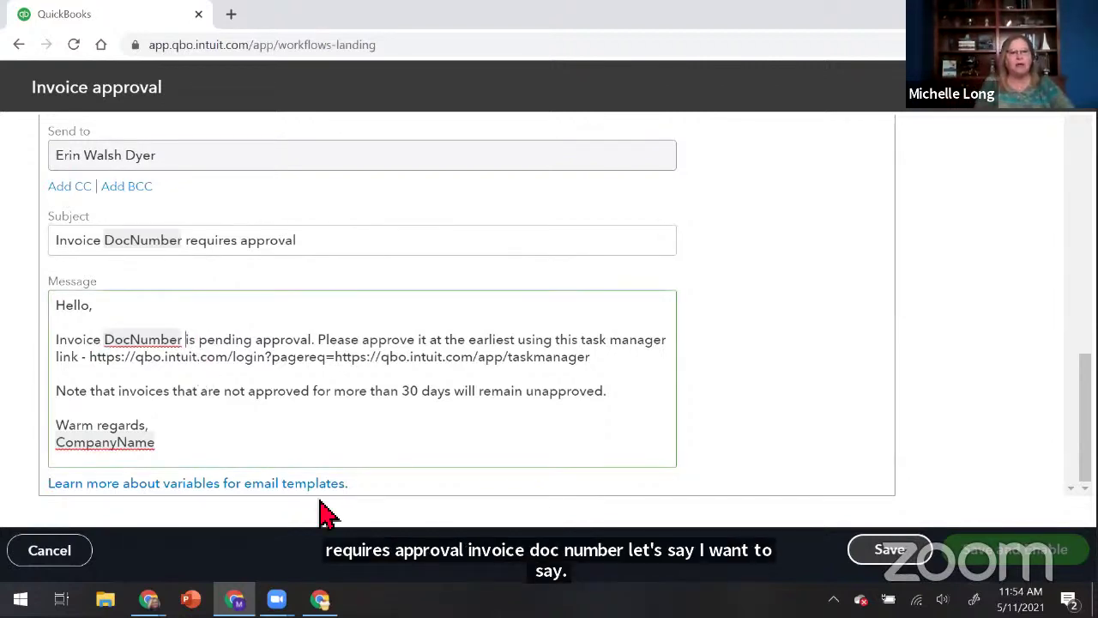
type("in the amount")
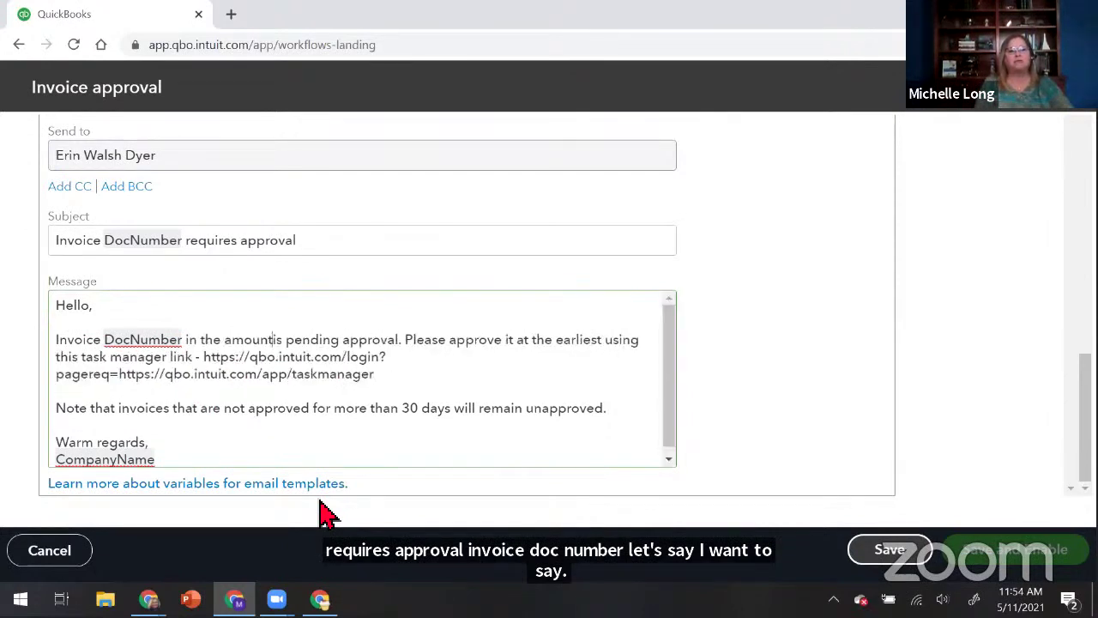
type(" of ")
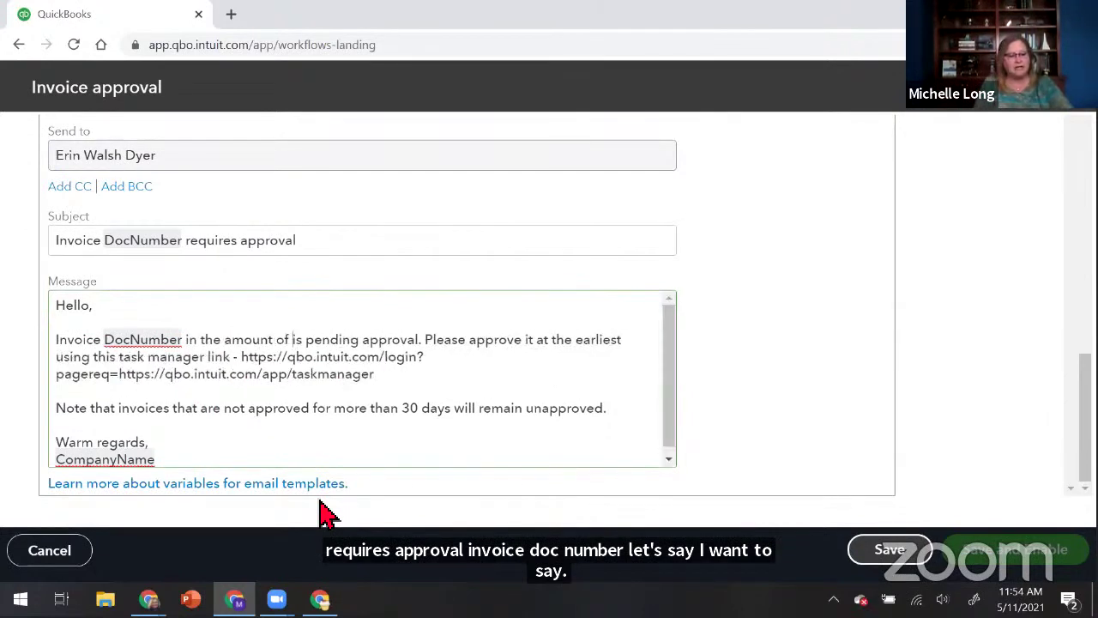
type("#")
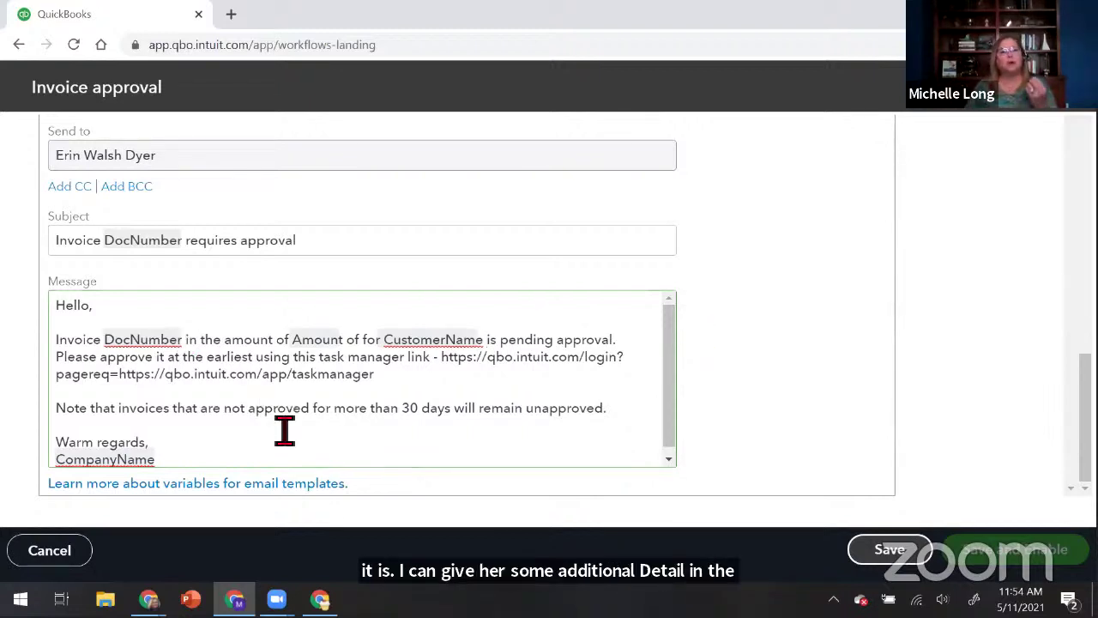
List the variables available at the end of the message's task manager link and close Invoice approval, discarding the edits.
left_click(445, 382)
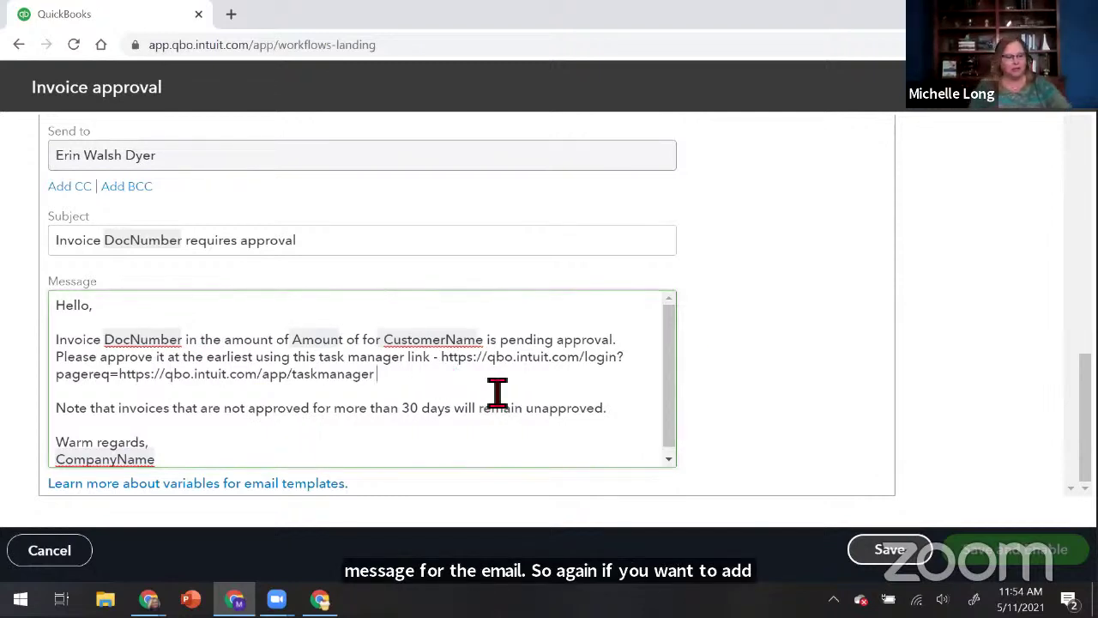
type("#")
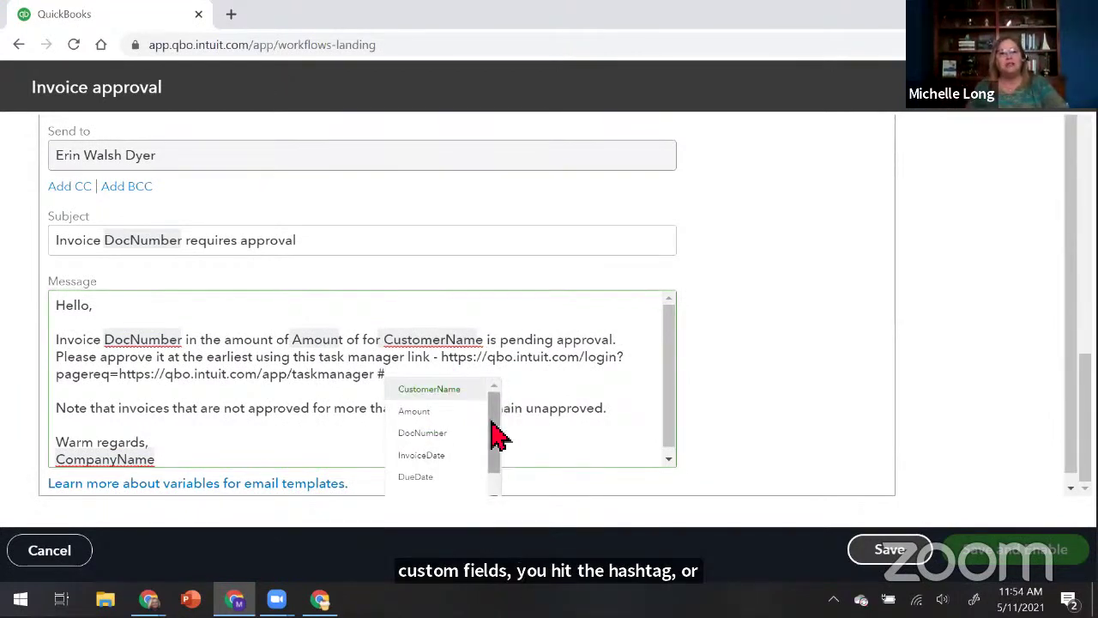
scroll(474, 485, "down", 2)
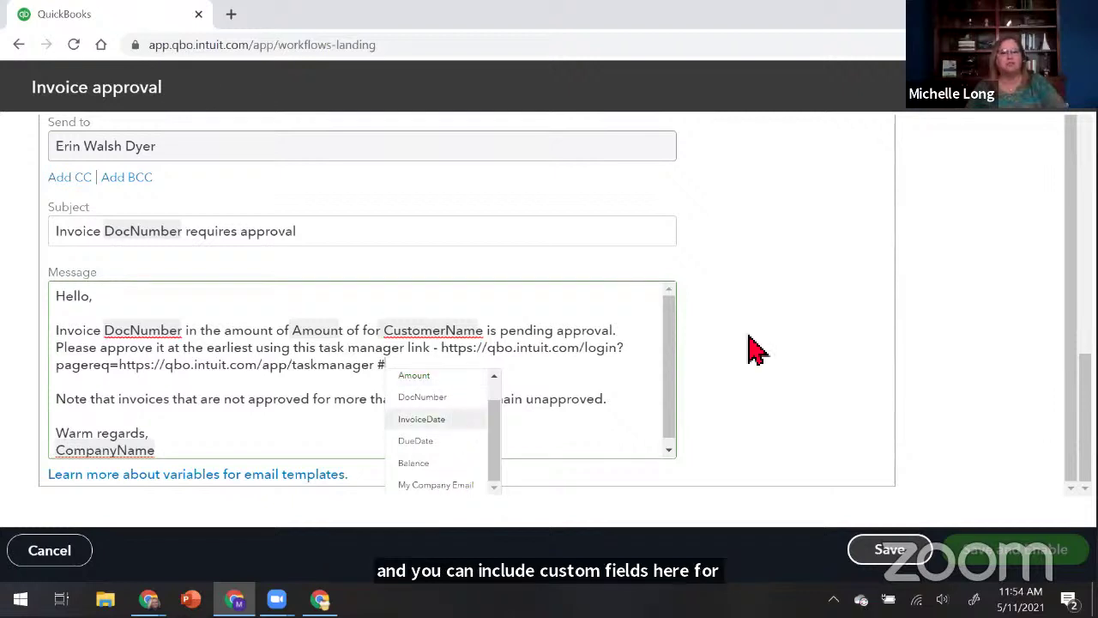
left_click(478, 478)
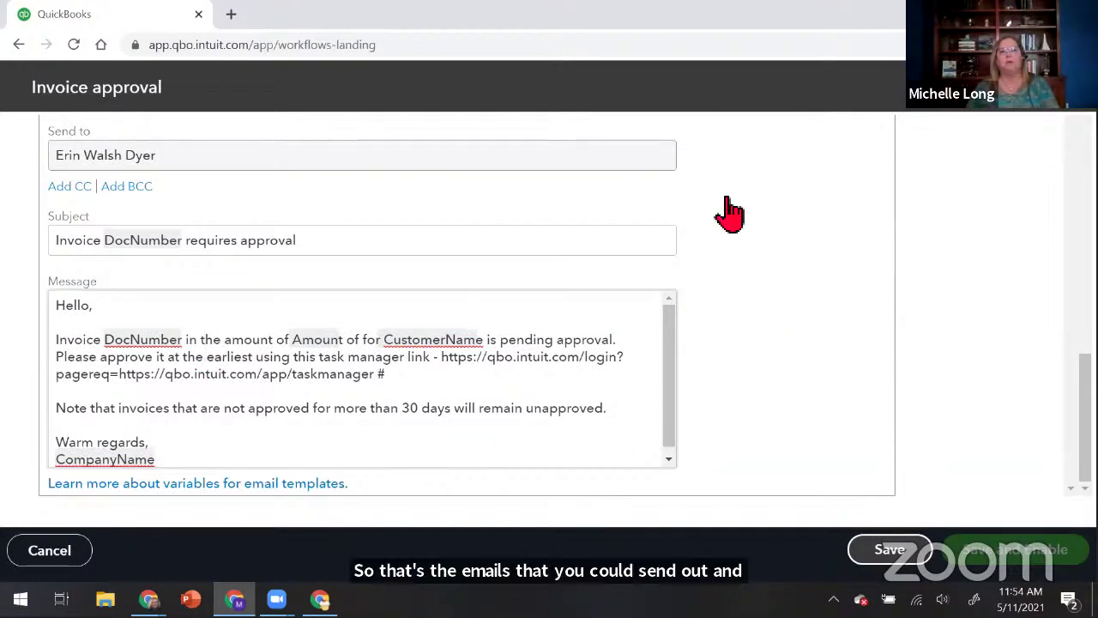
scroll(746, 240, "up", 3)
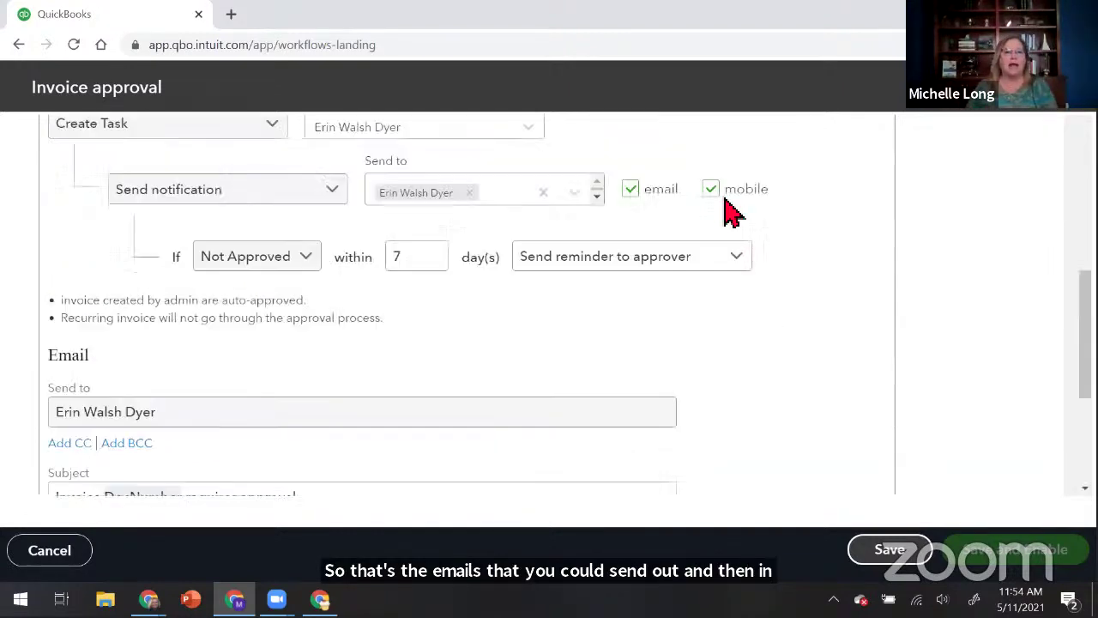
scroll(803, 288, "up", 5)
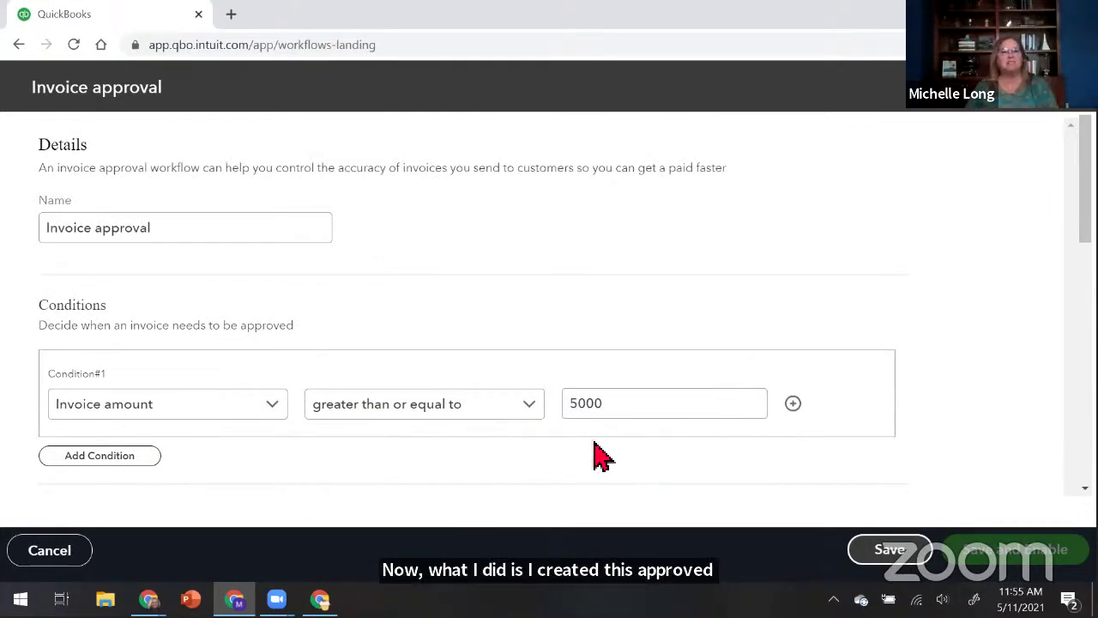
left_click(49, 550)
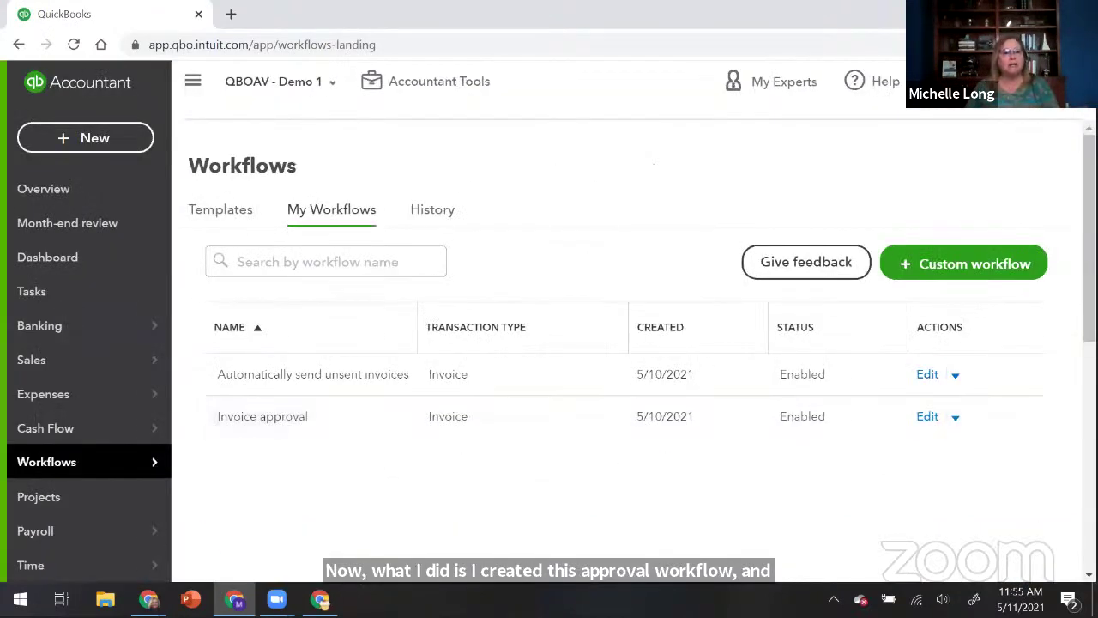
Switch to the other QuickBooks window showing Tasks and view the $5,000 invoice that needs approval, closing it again.
mouse_move(148, 599)
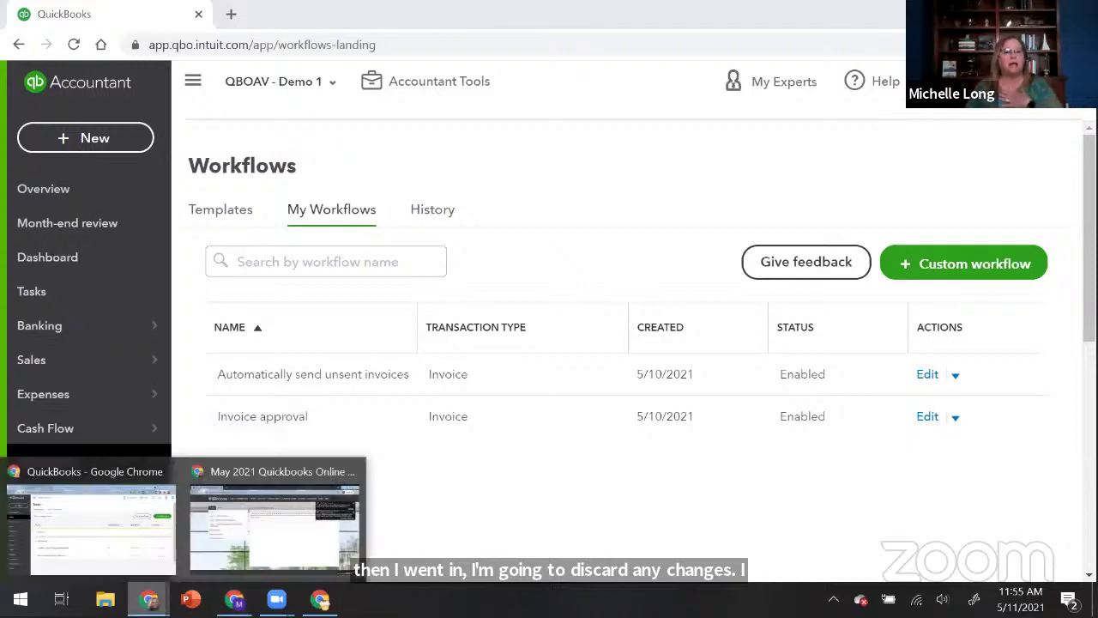
left_click(125, 549)
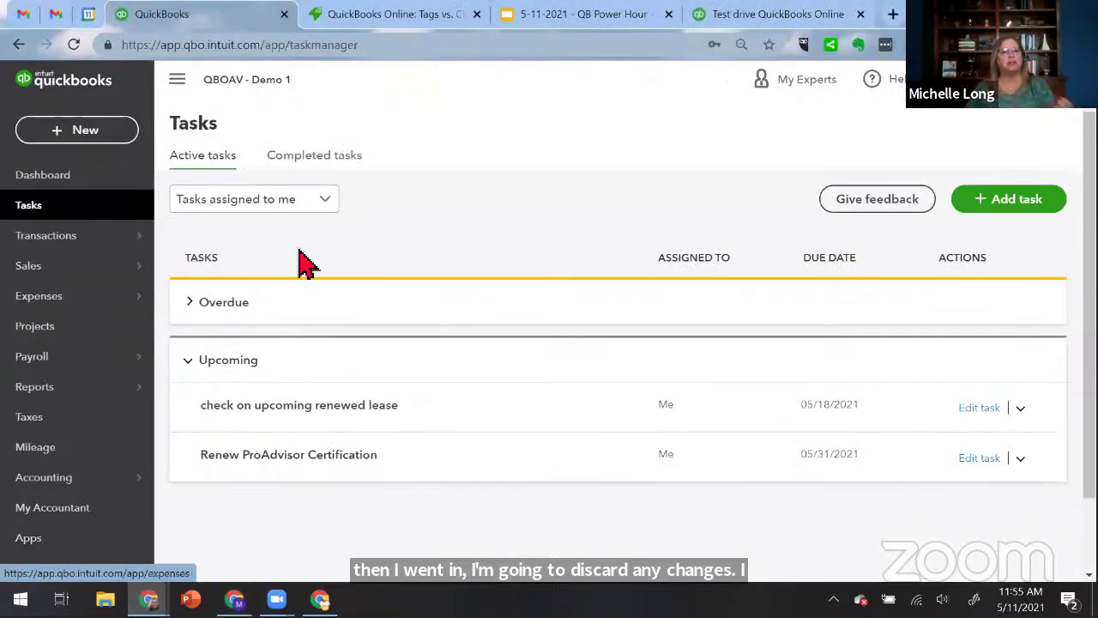
mouse_move(91, 303)
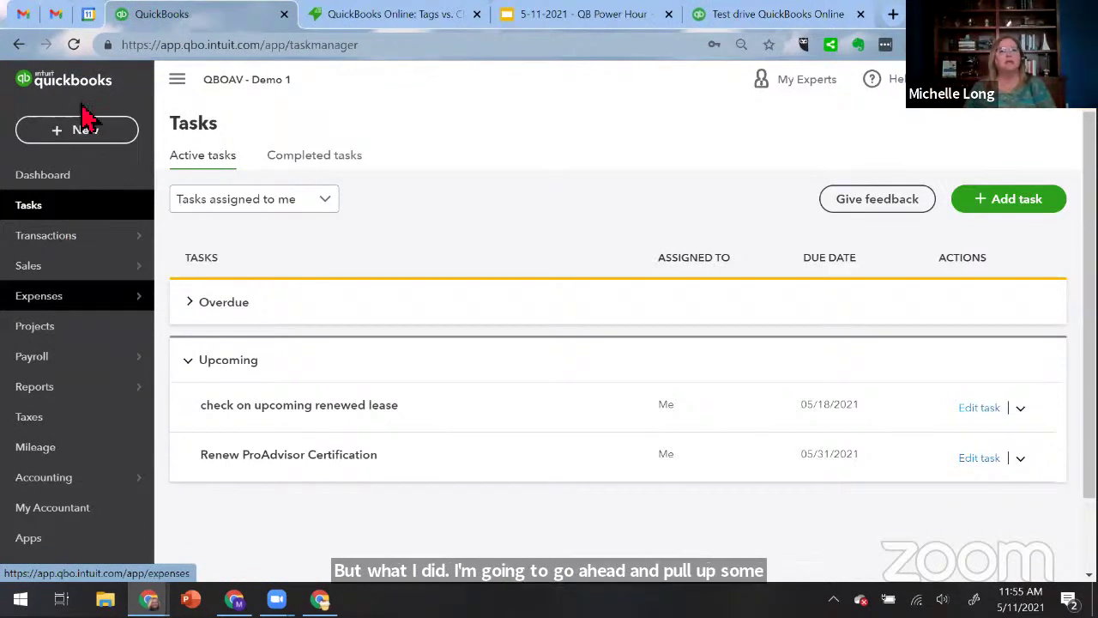
key("ctrl+alt+i")
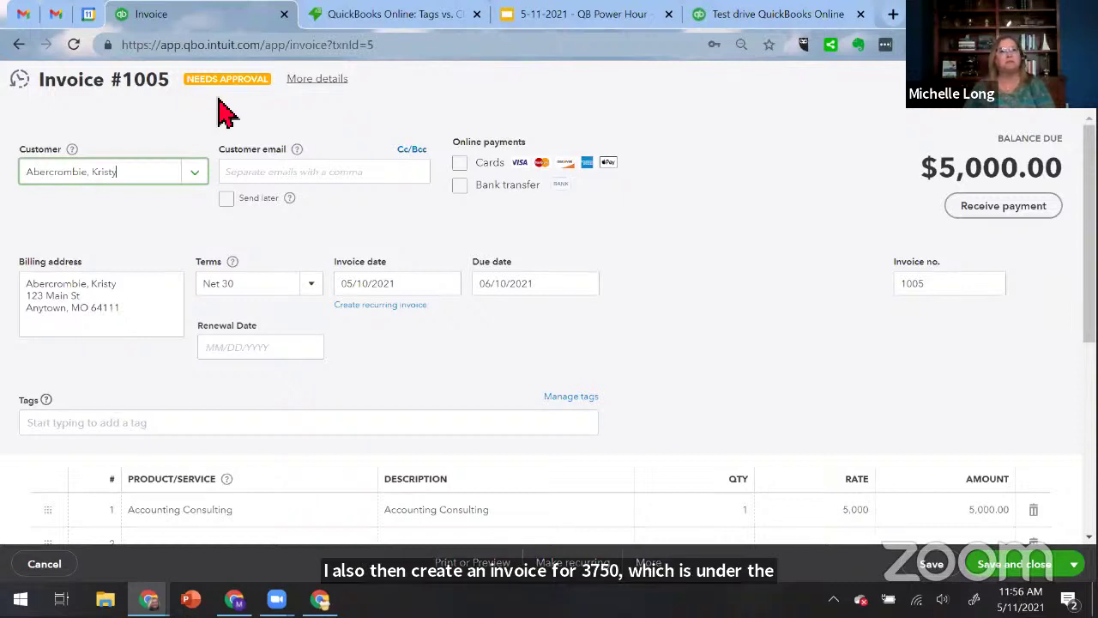
key("Right")
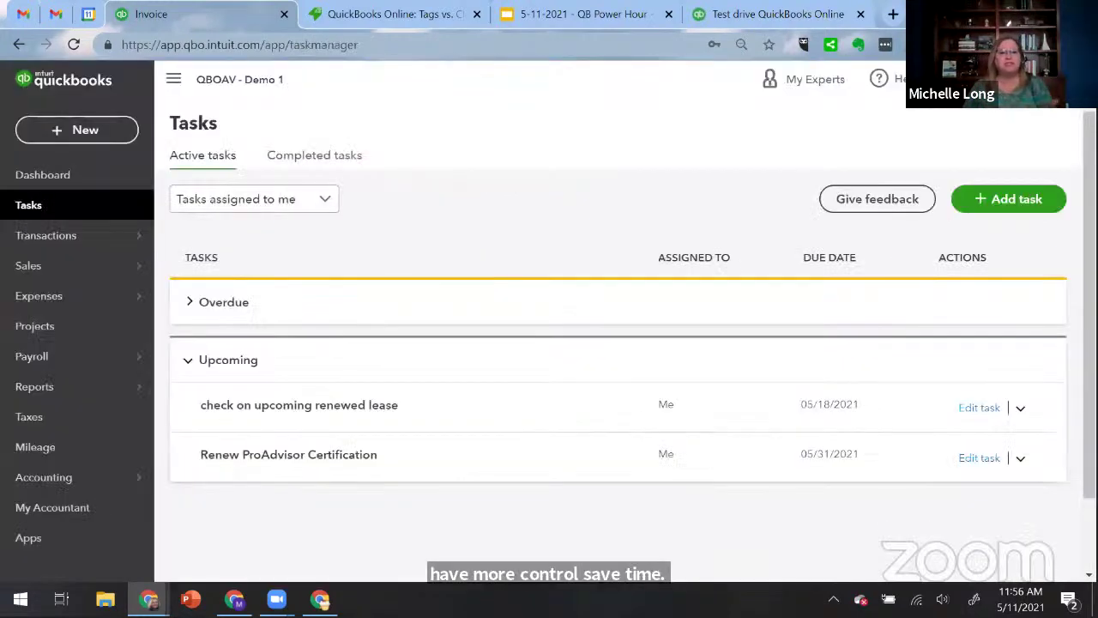
Return to the Accountant window's Workflows page and browse the QuickBooks workflow templates.
key("alt+Tab")
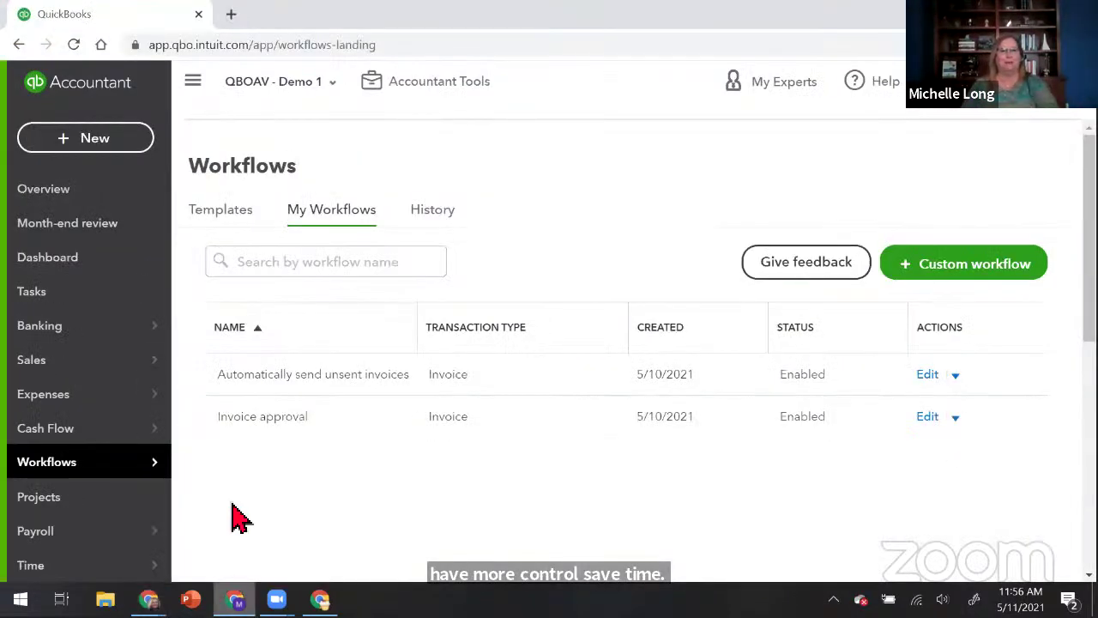
left_click(241, 209)
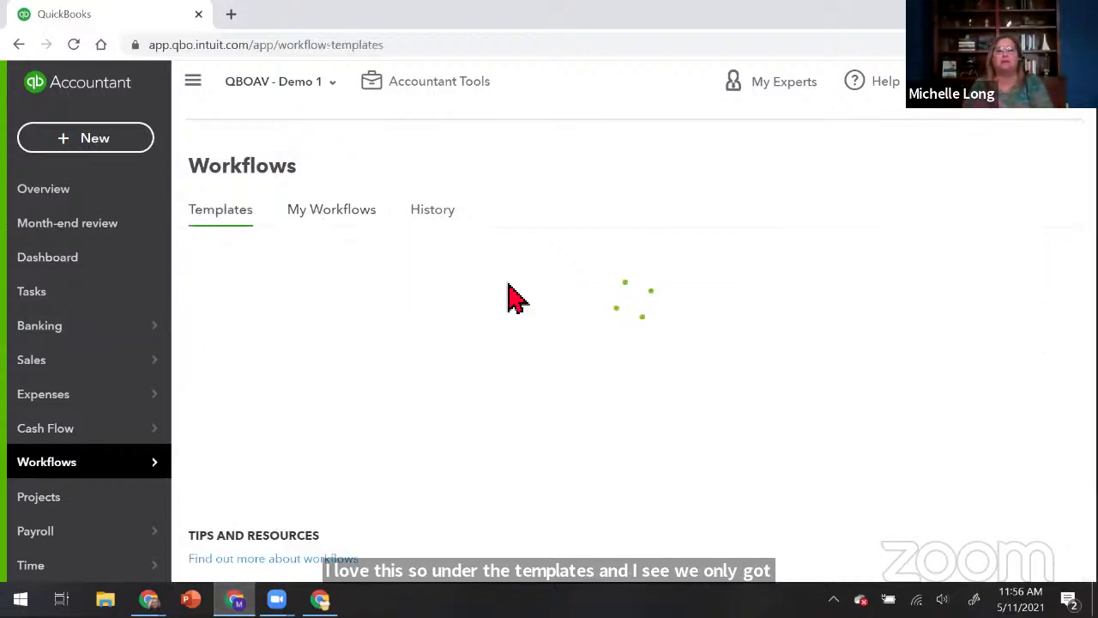
scroll(429, 334, "down", 3)
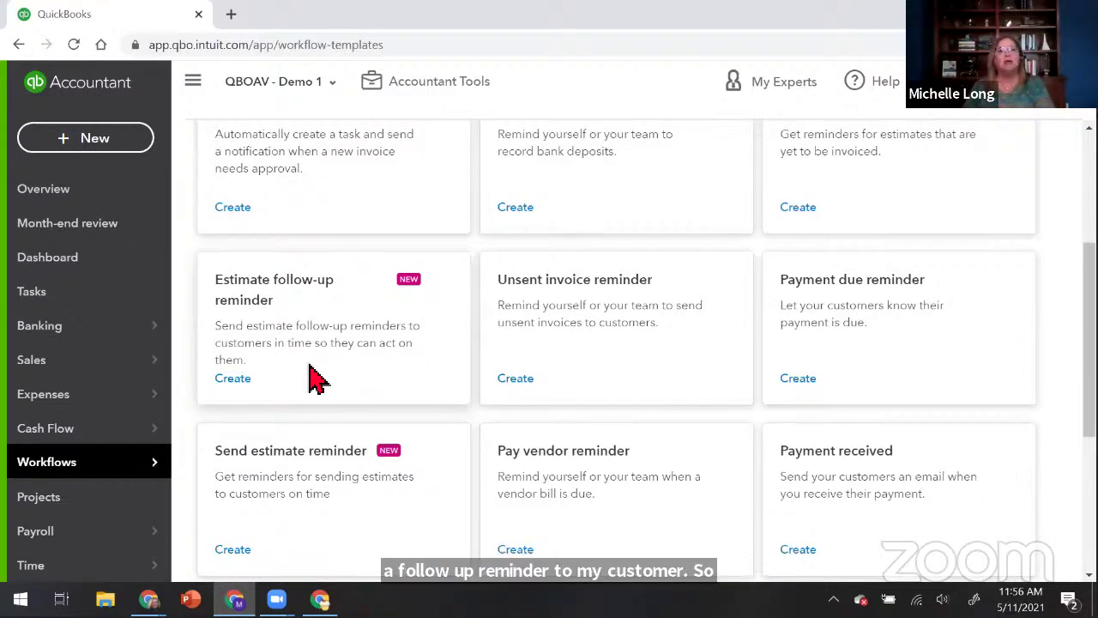
scroll(588, 299, "up", 3)
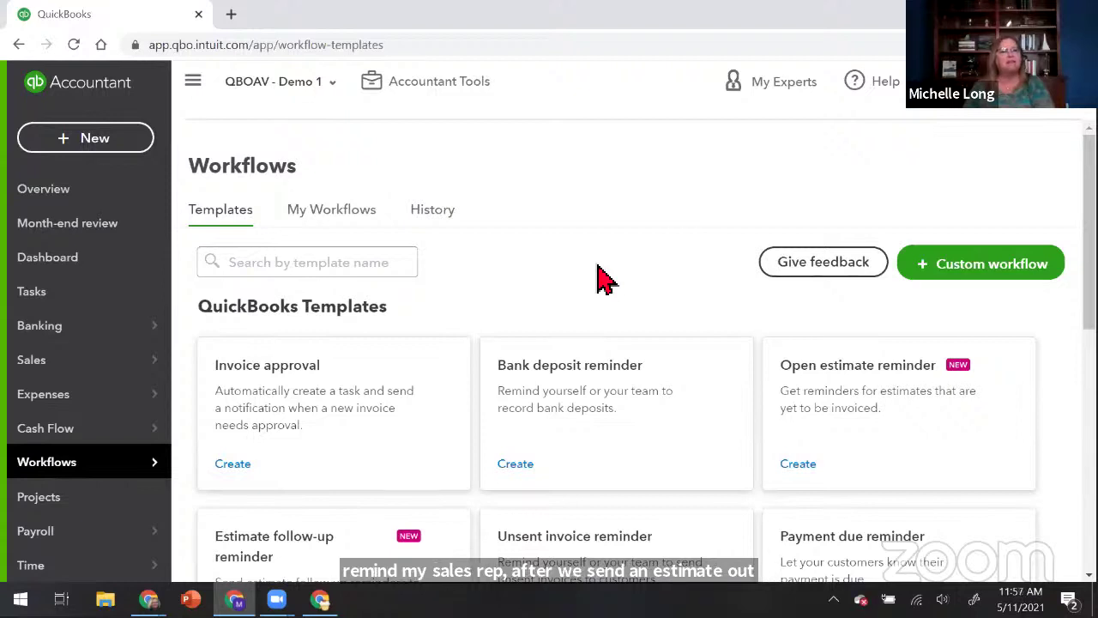
Start a custom workflow named "follow up on Estimates" with Estimate as its source transaction.
left_click(994, 270)
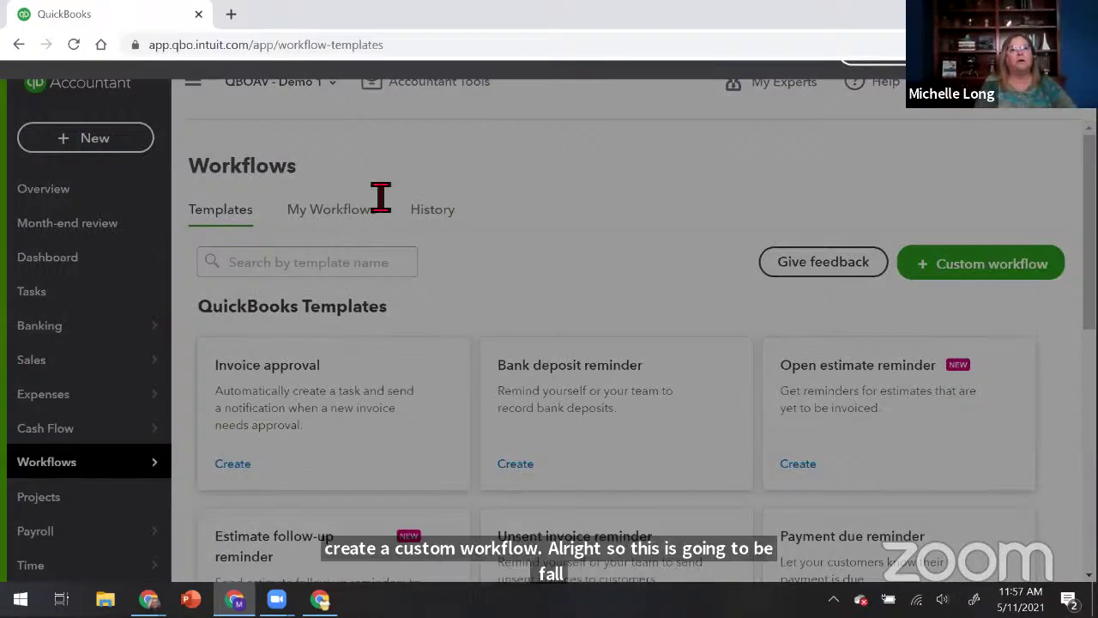
type("follow up on")
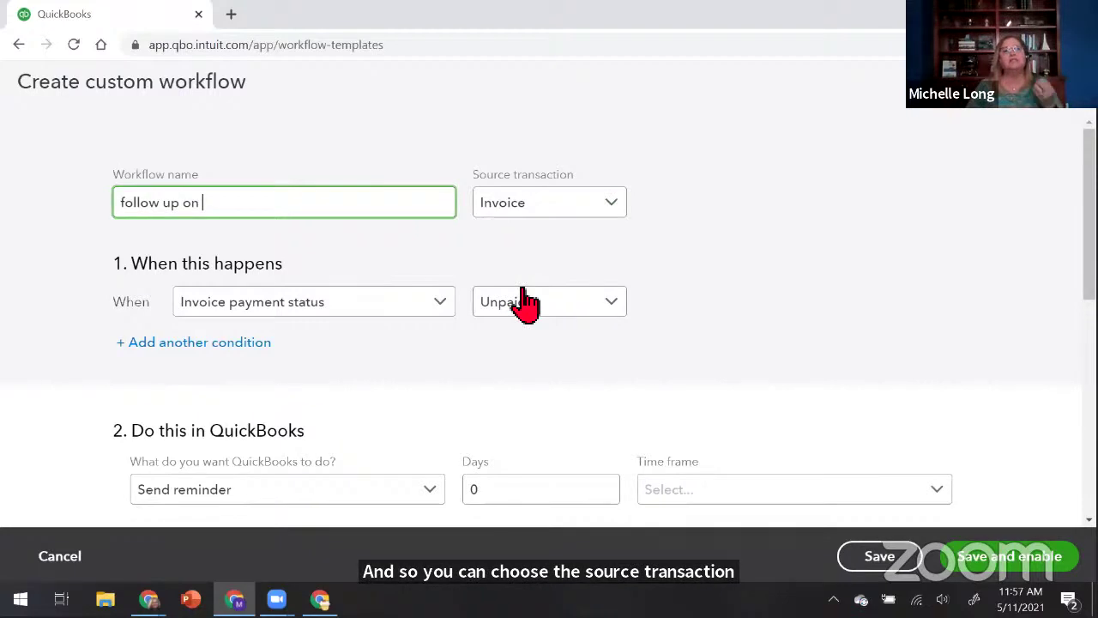
type("Estimates")
left_click(549, 203)
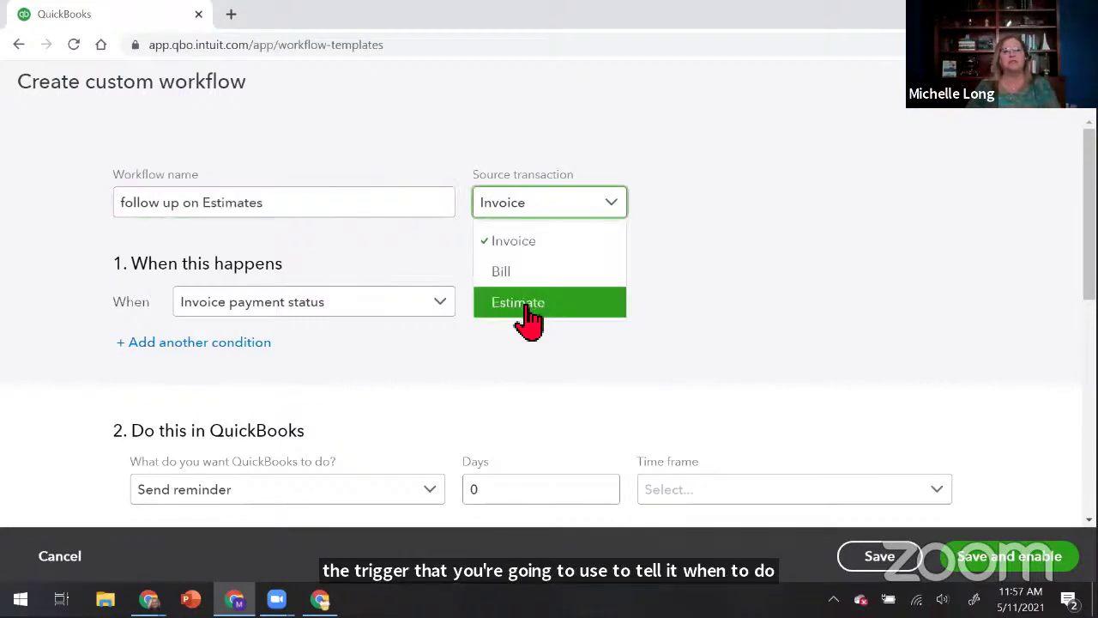
left_click(514, 304)
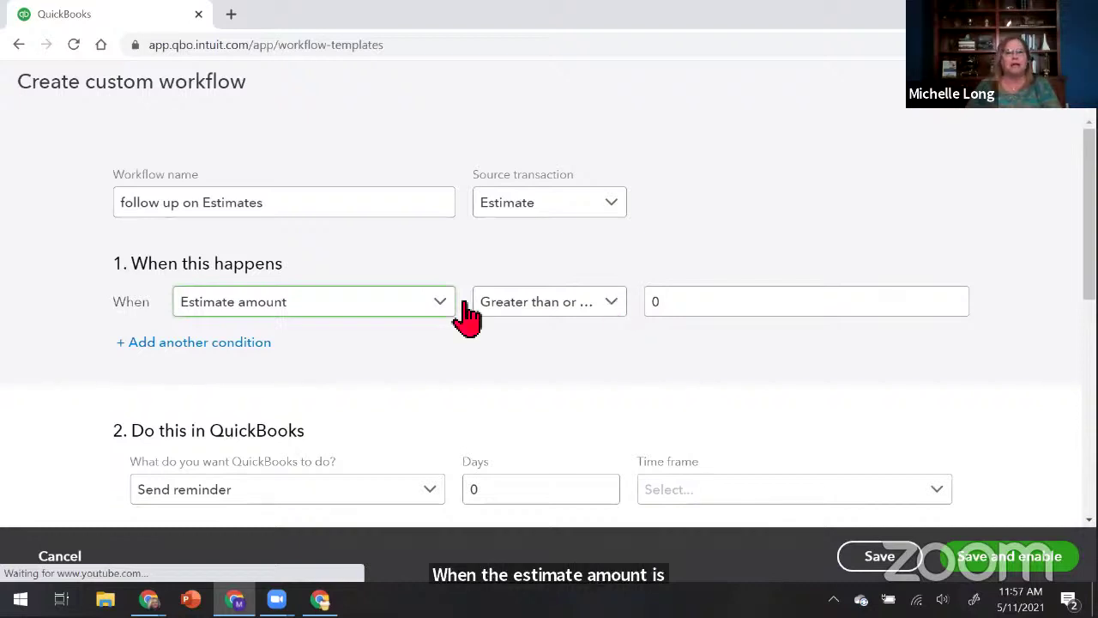
Set the workflow's trigger condition to Estimate status within Pending.
left_click(329, 309)
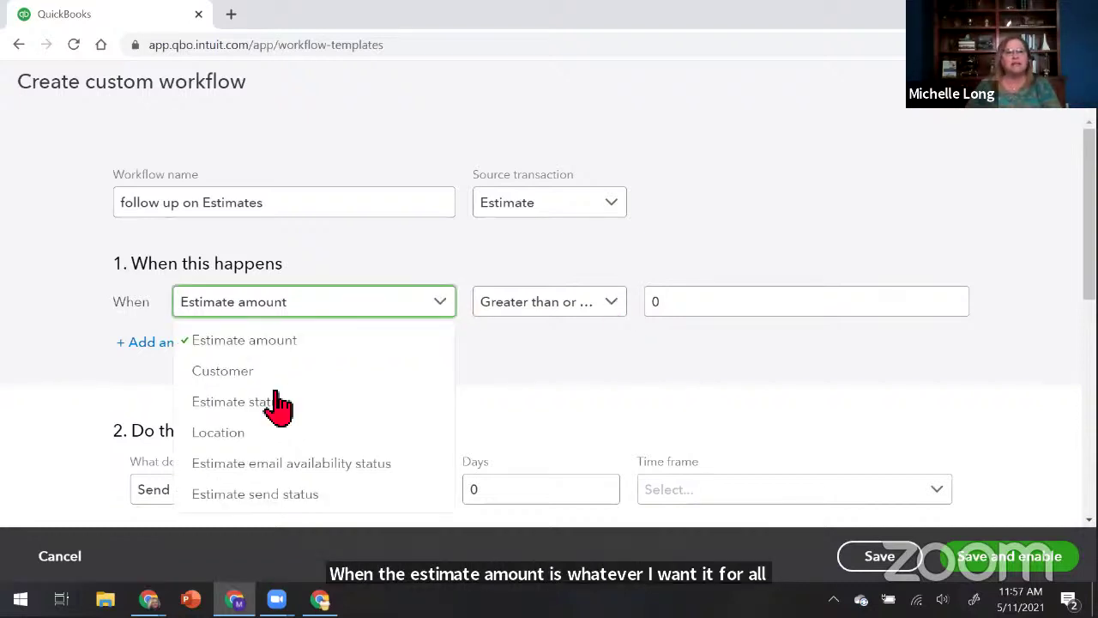
left_click(266, 403)
left_click(614, 303)
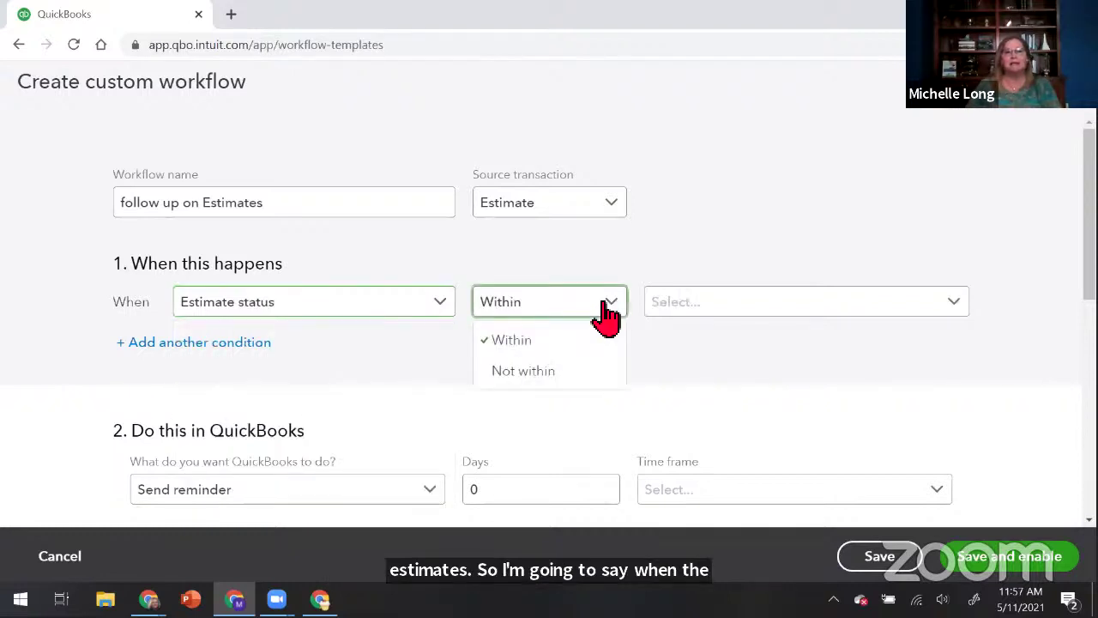
left_click(793, 300)
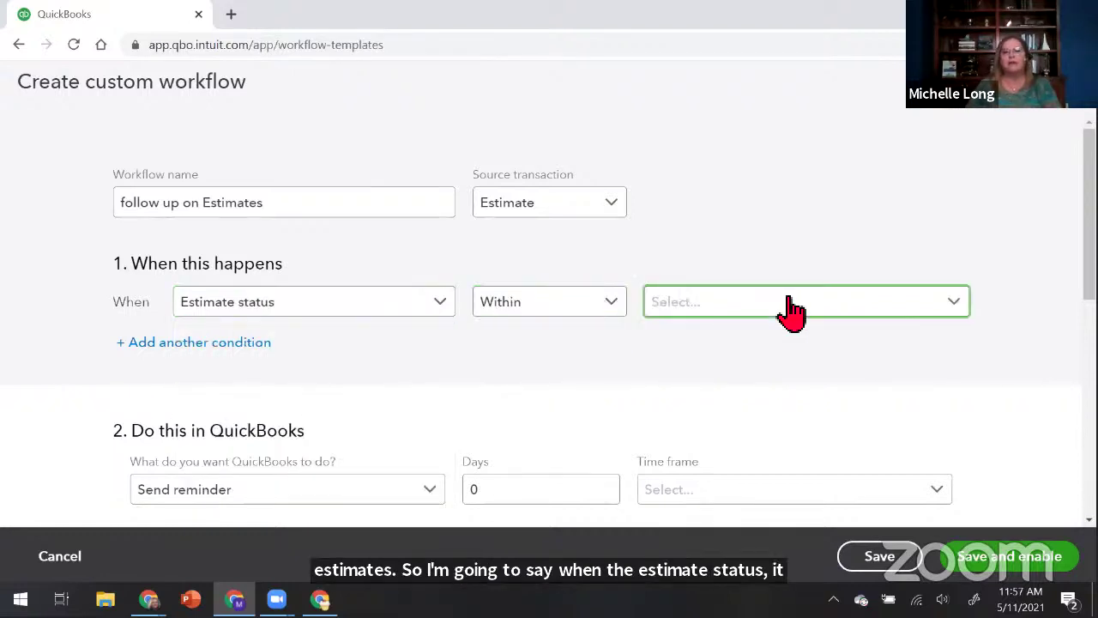
left_click(697, 399)
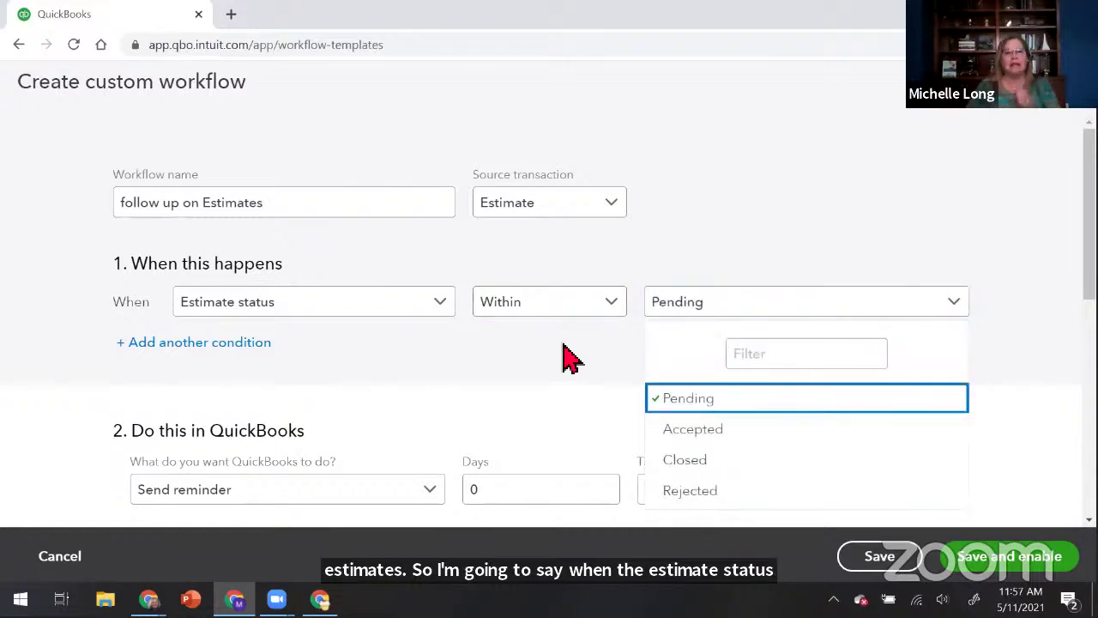
left_click(385, 345)
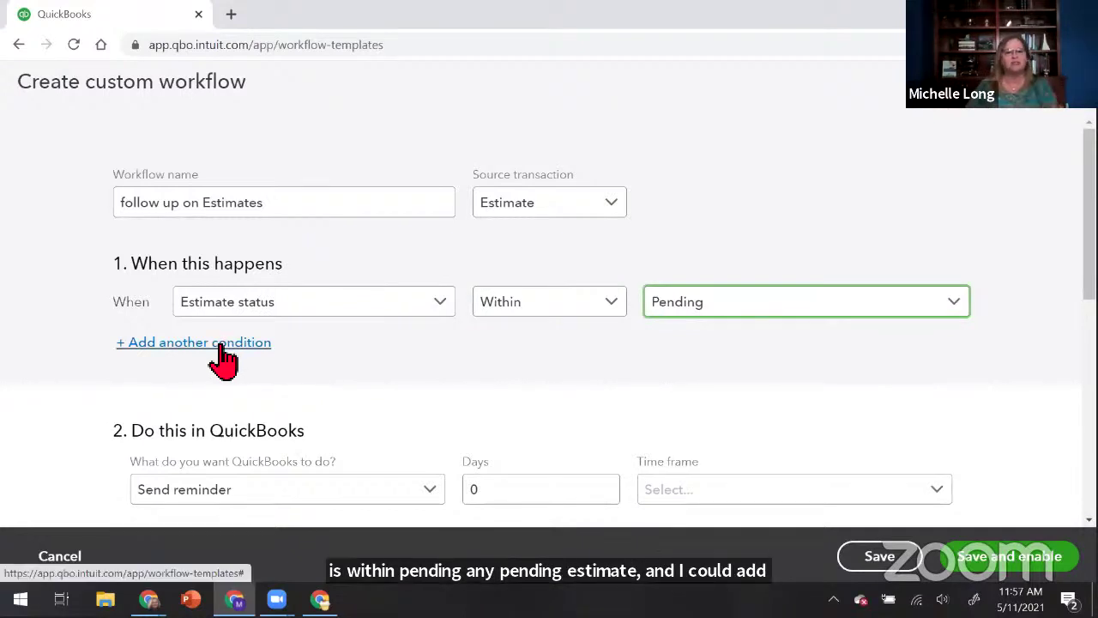
scroll(422, 351, "down", 1)
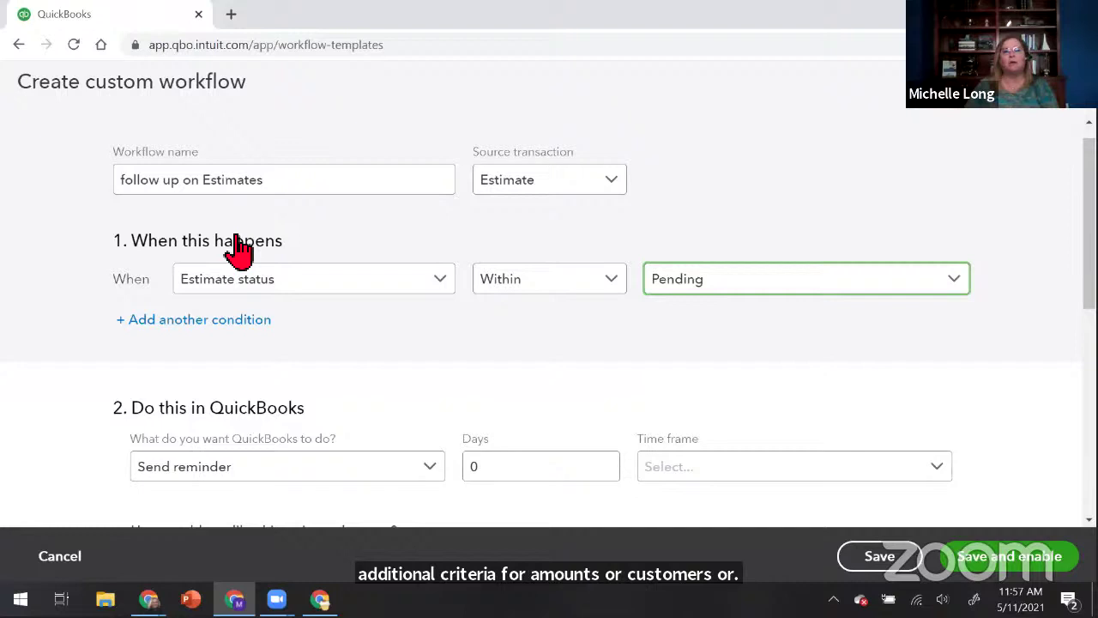
Set the workflow to send a reminder 3 days after the estimate is created.
scroll(441, 246, "down", 3)
left_click(436, 236)
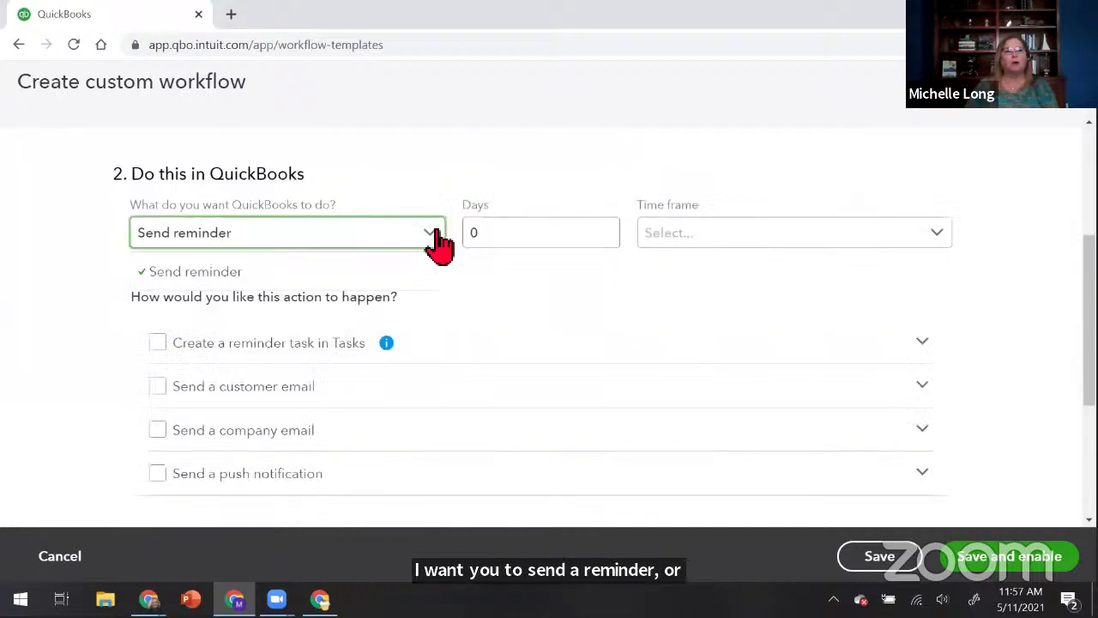
left_click(606, 237)
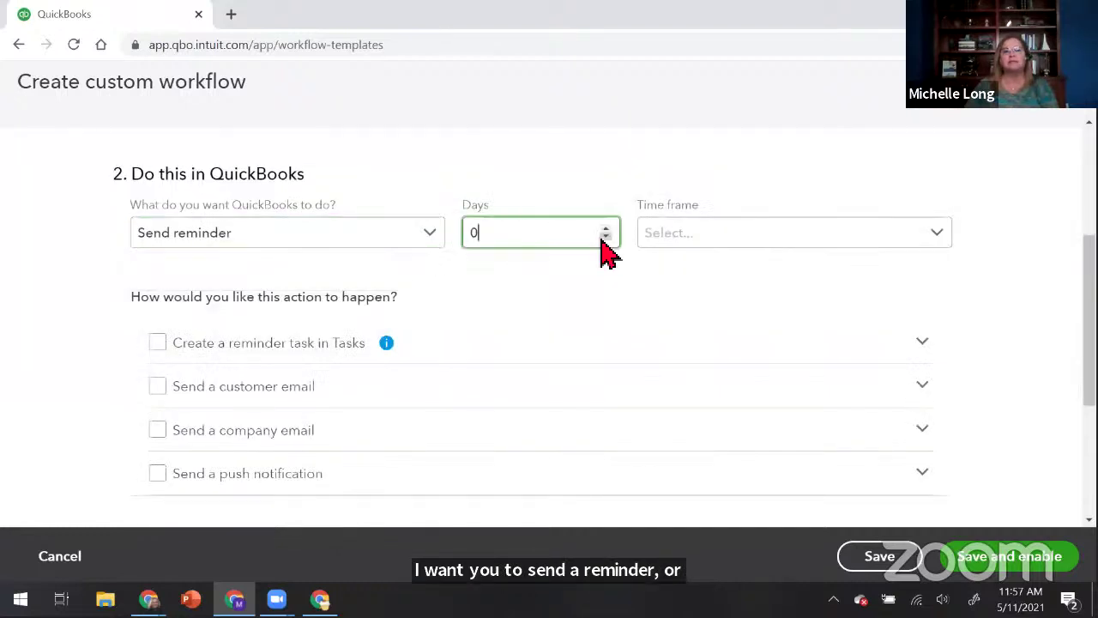
left_click(939, 231)
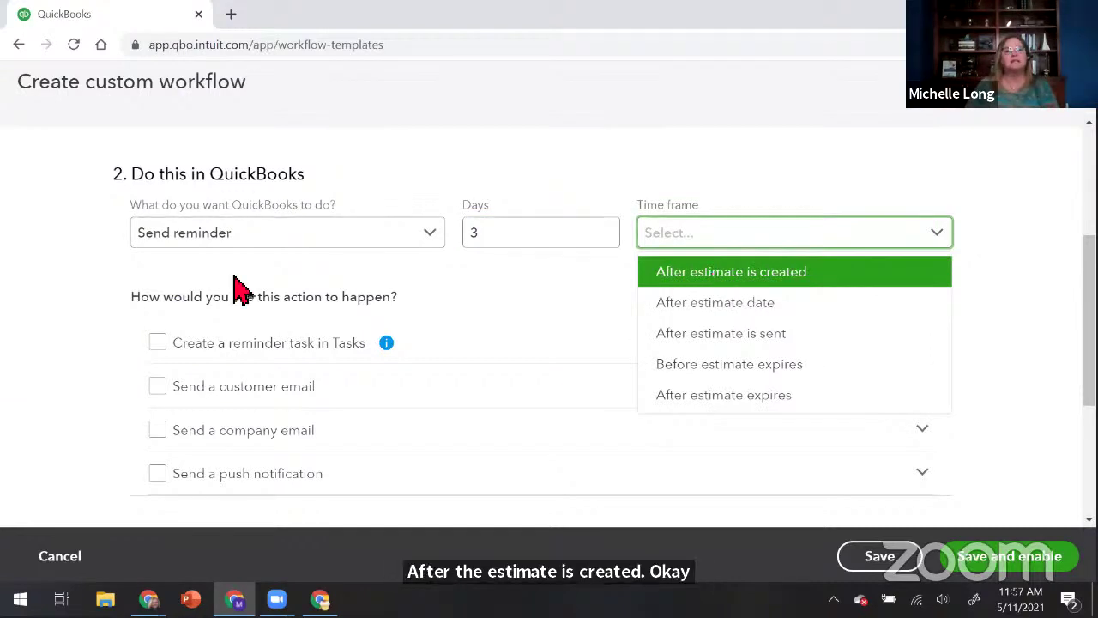
scroll(717, 333, "up", 3)
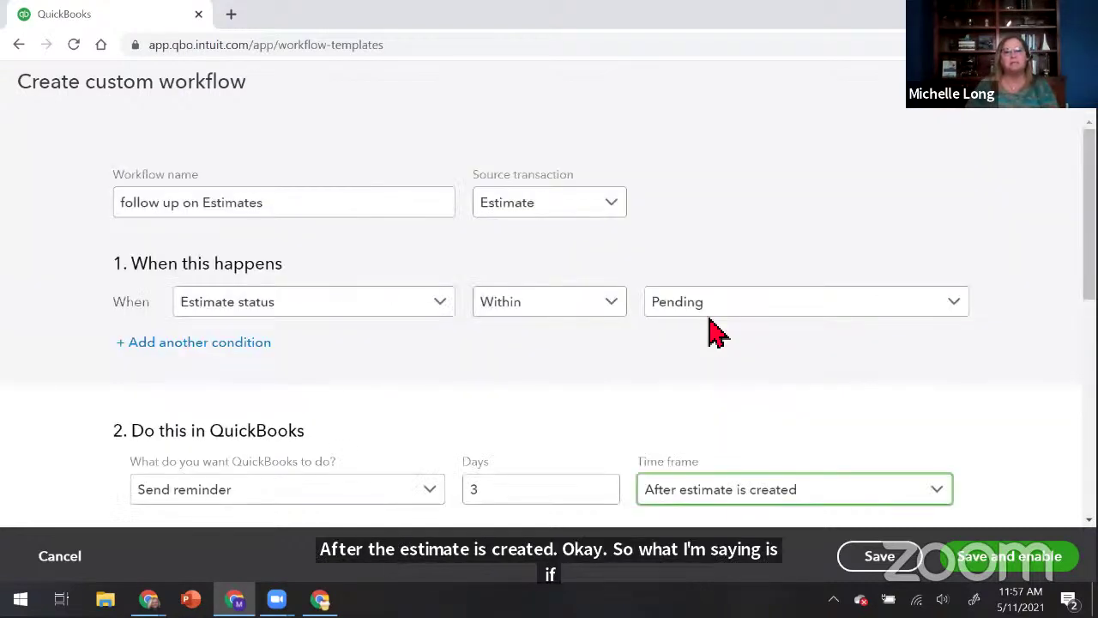
scroll(718, 370, "down", 2)
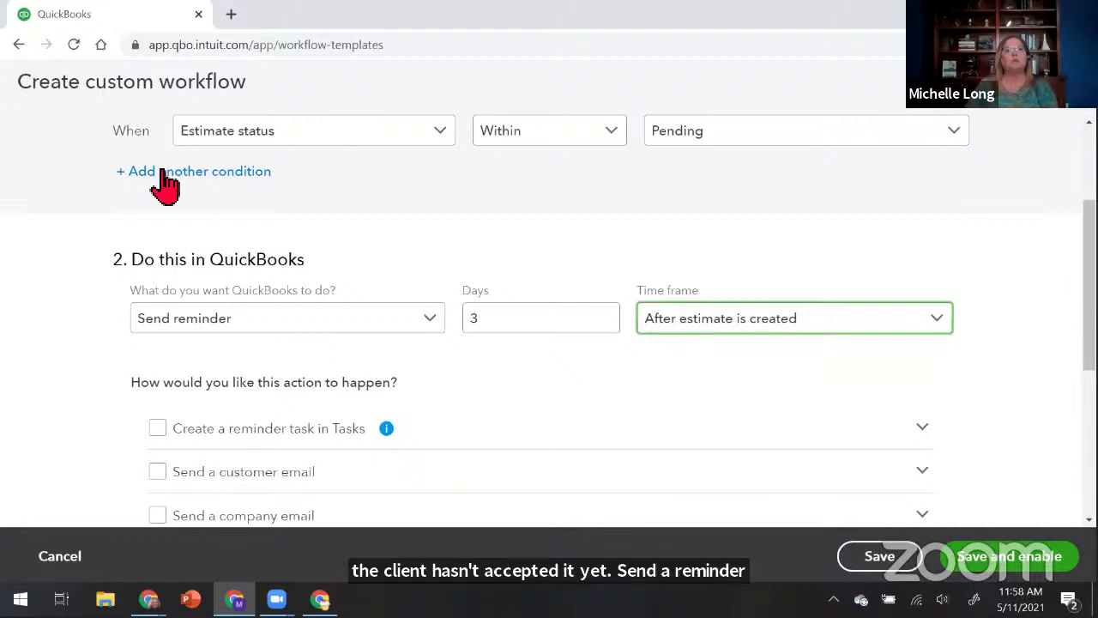
Add a reminder task assigned to the salesperson, named "Review Estimate Estimate Number with client", that closes when the estimate is accepted.
scroll(161, 187, "down", 3)
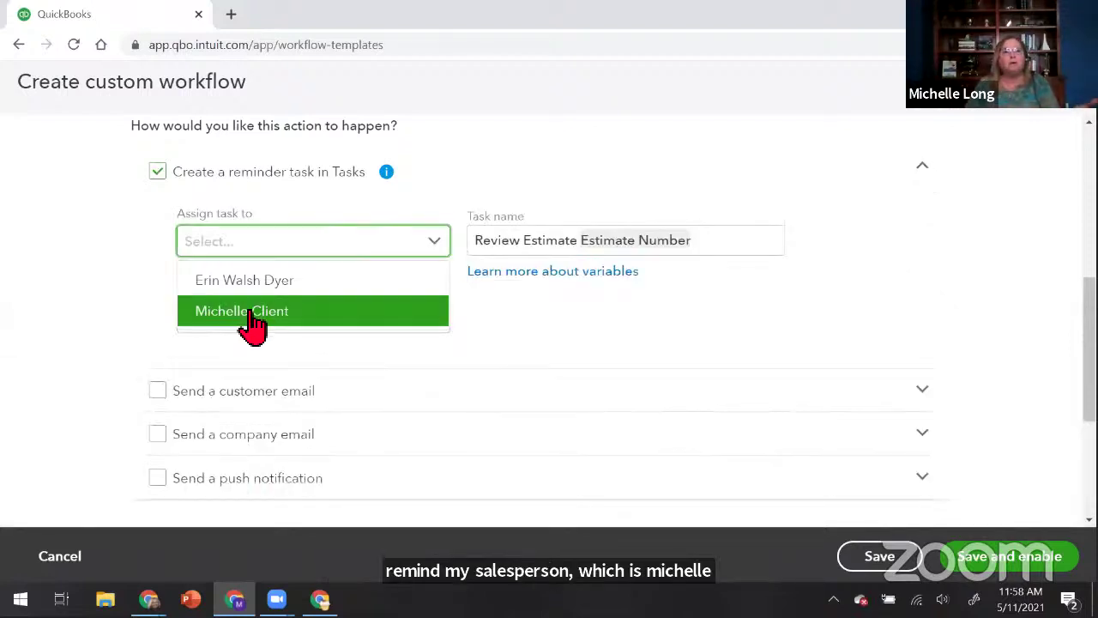
left_click(254, 322)
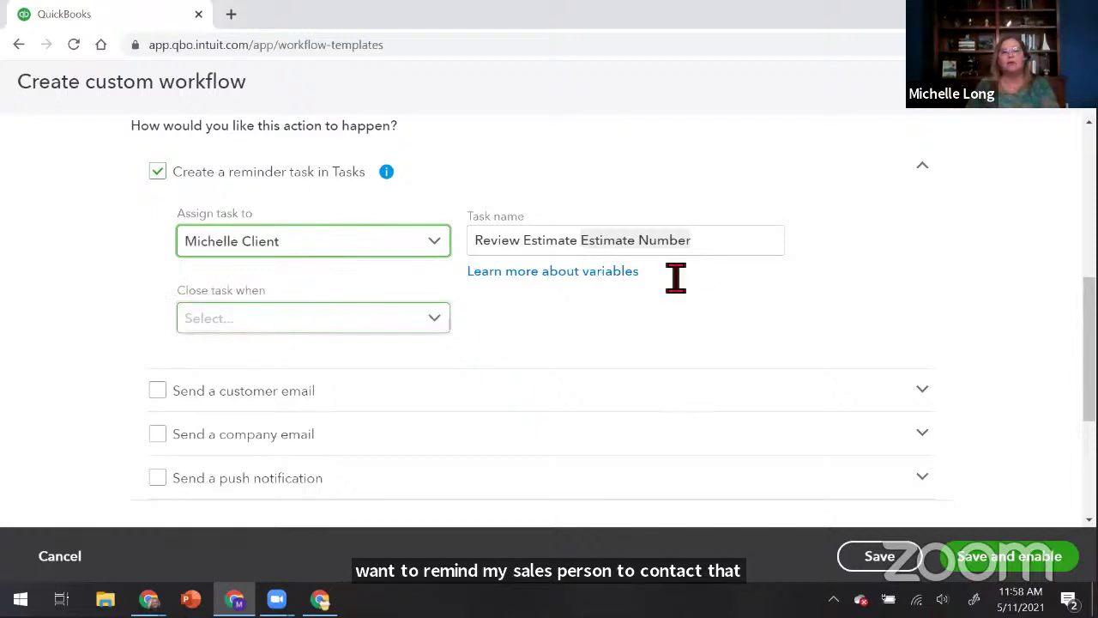
left_click(746, 243)
type("with ")
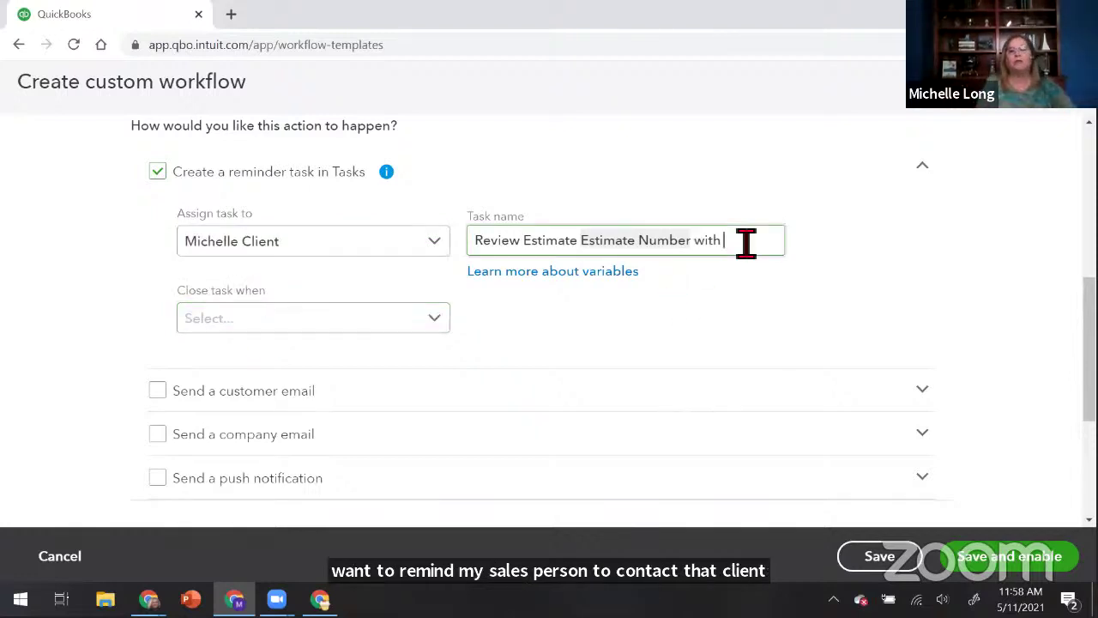
type("client")
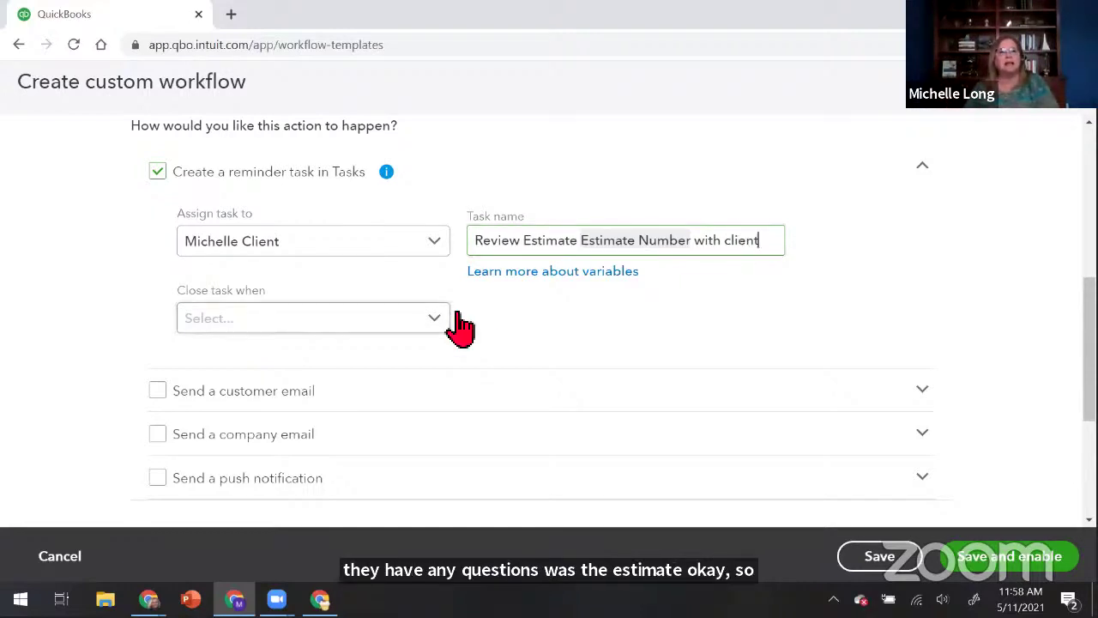
left_click(391, 324)
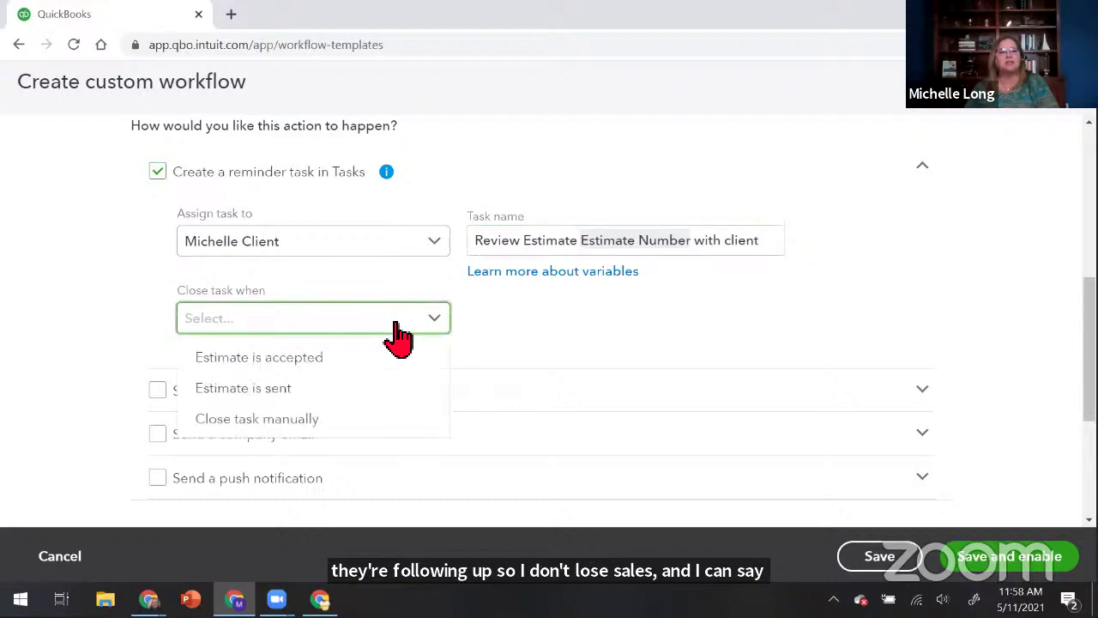
left_click(316, 370)
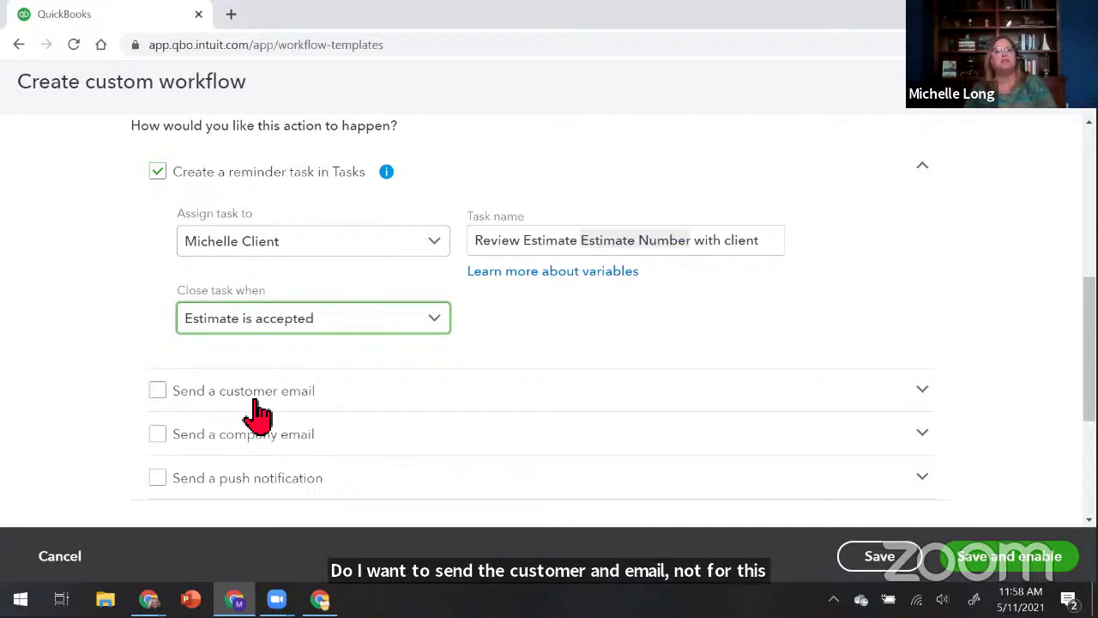
Add a push notification to the salesperson, then save and enable the estimate follow-up workflow.
scroll(258, 417, "down", 2)
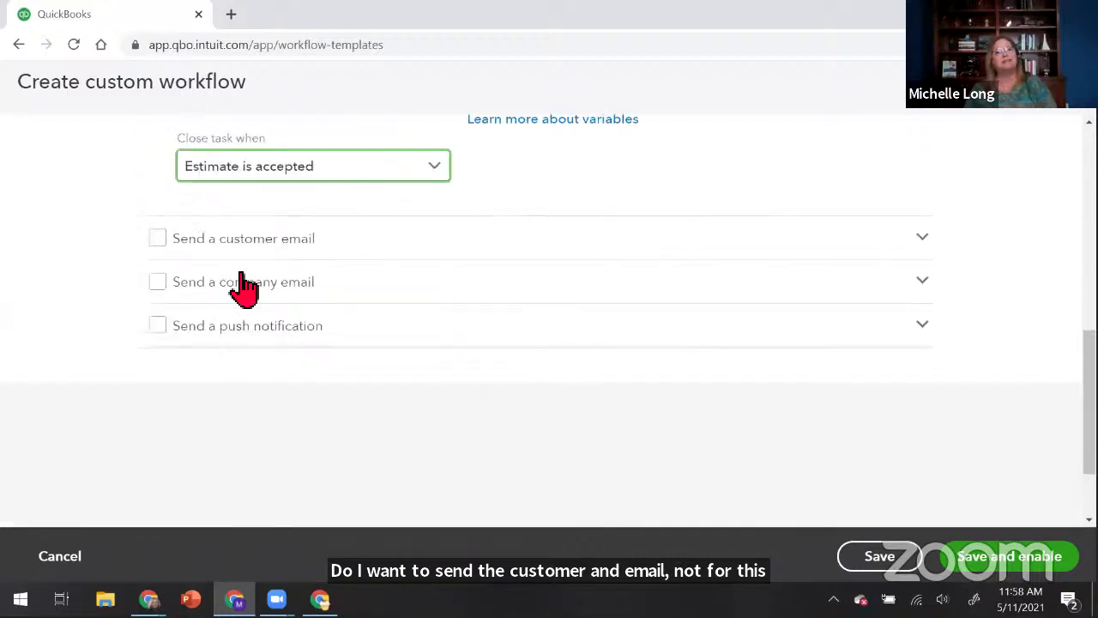
scroll(247, 283, "down", 1)
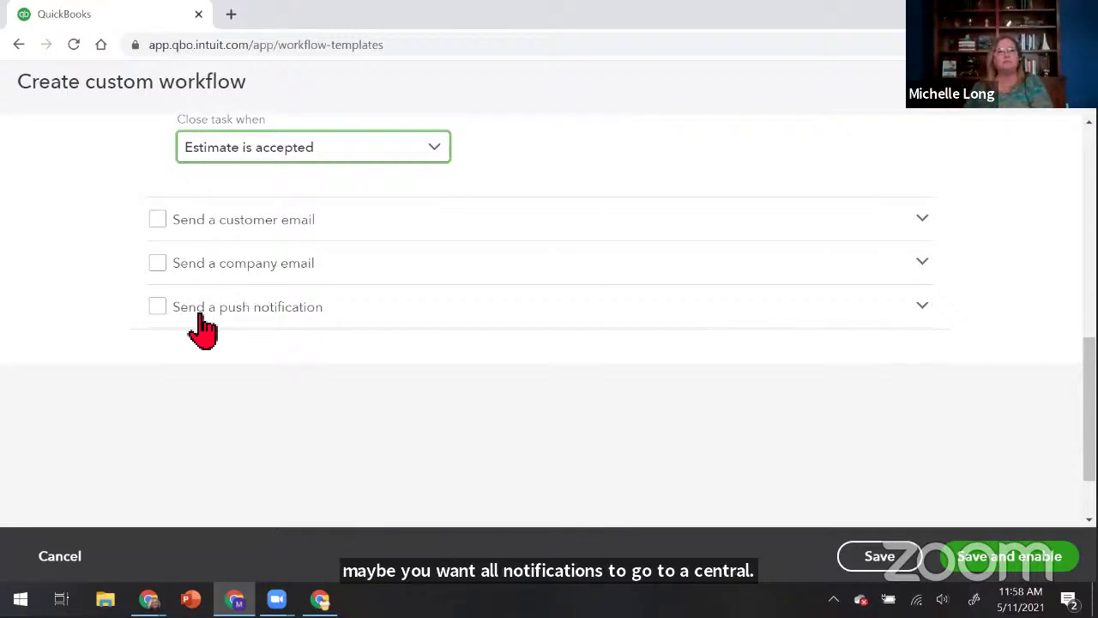
left_click(164, 318)
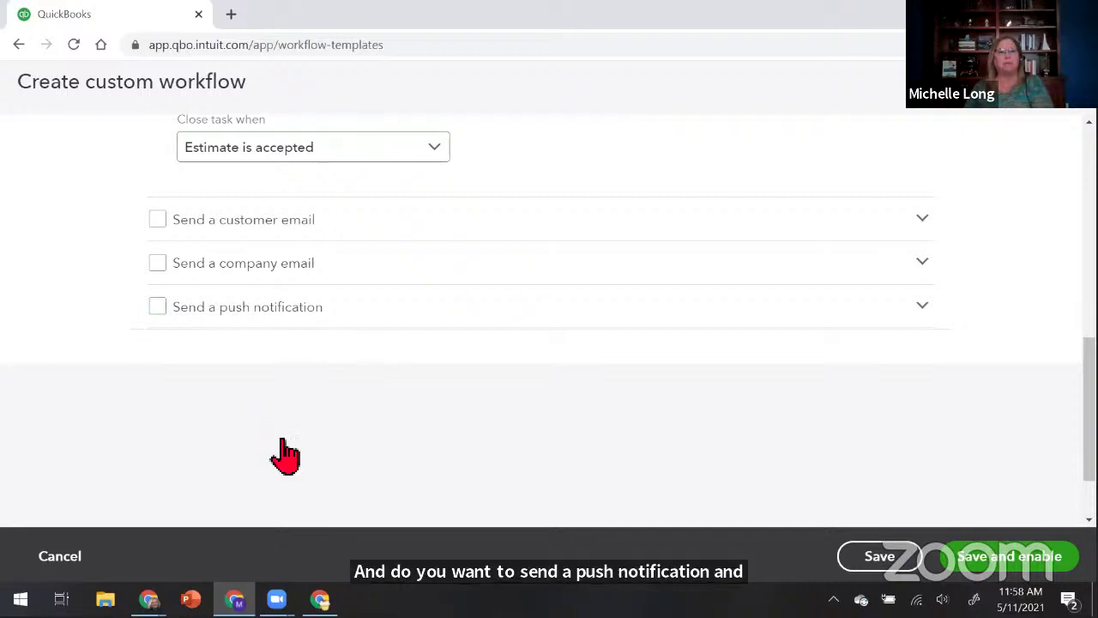
key("space")
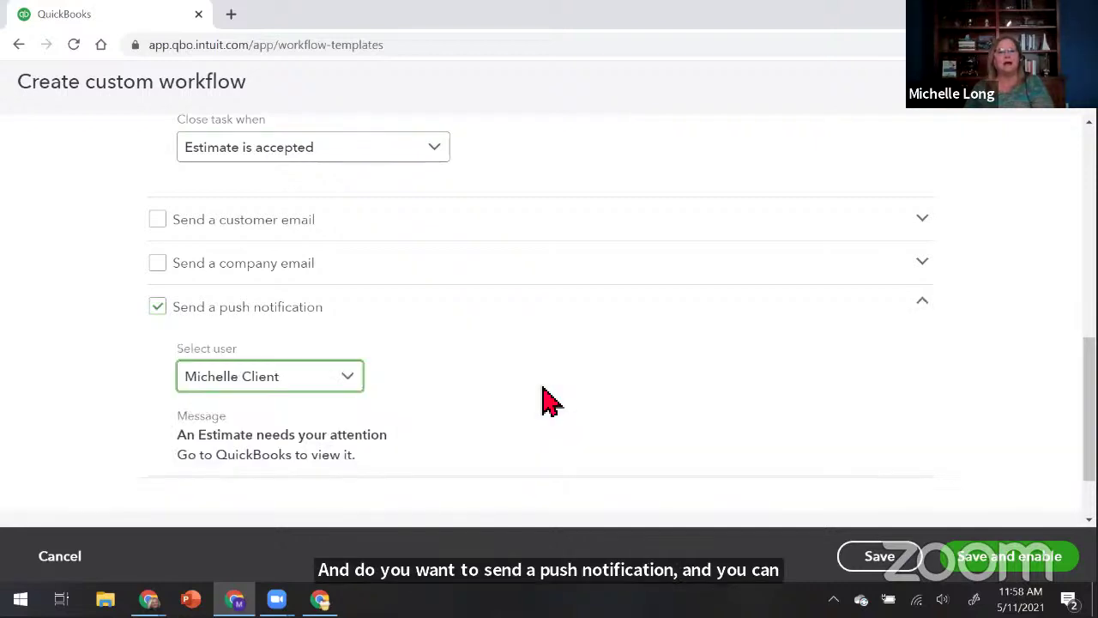
scroll(546, 388, "down", 1)
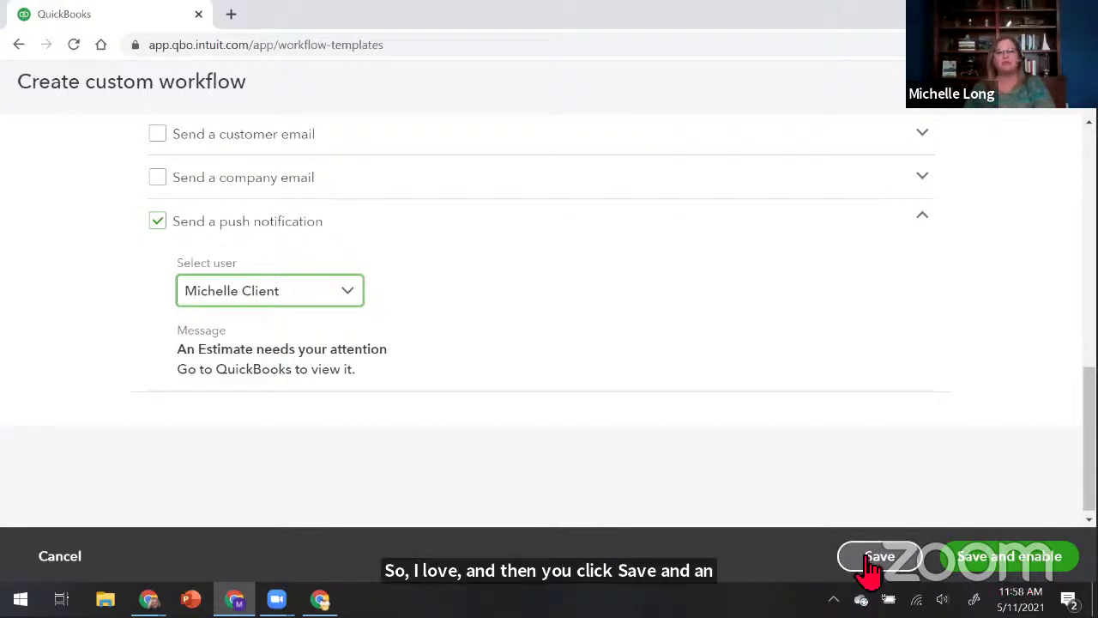
left_click(1016, 570)
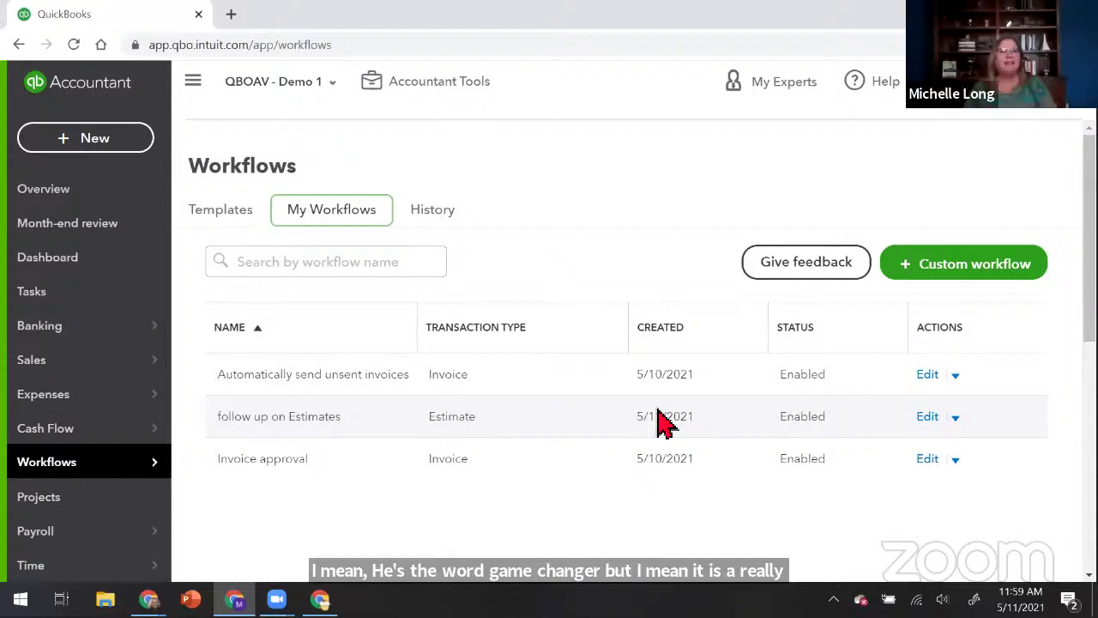
Return to the workflow templates and look through the available QuickBooks templates.
left_click(234, 215)
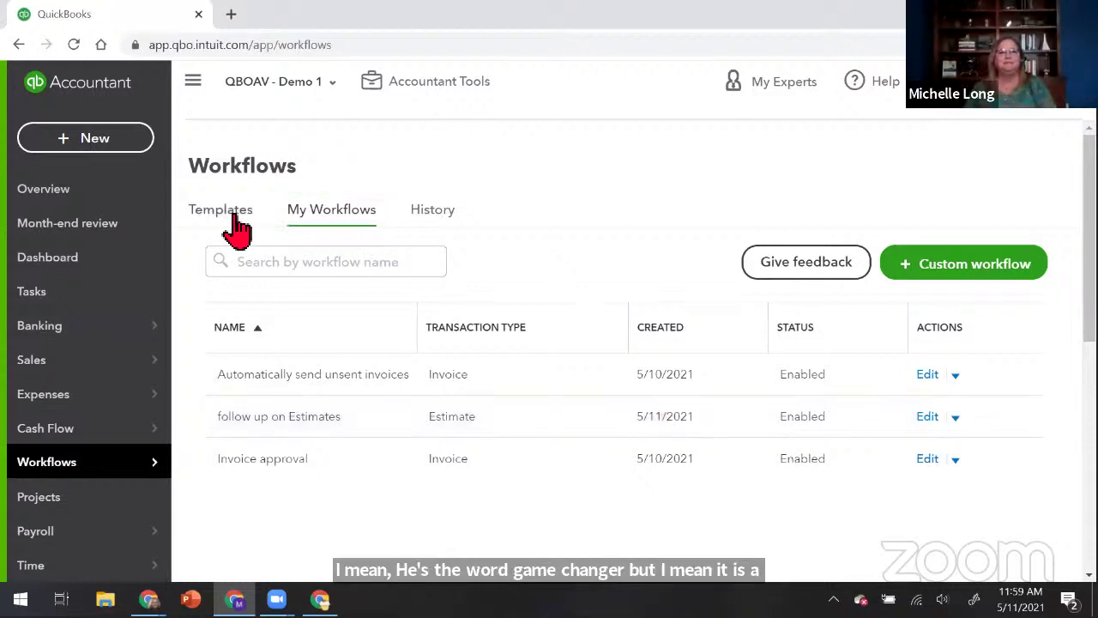
scroll(728, 468, "down", 2)
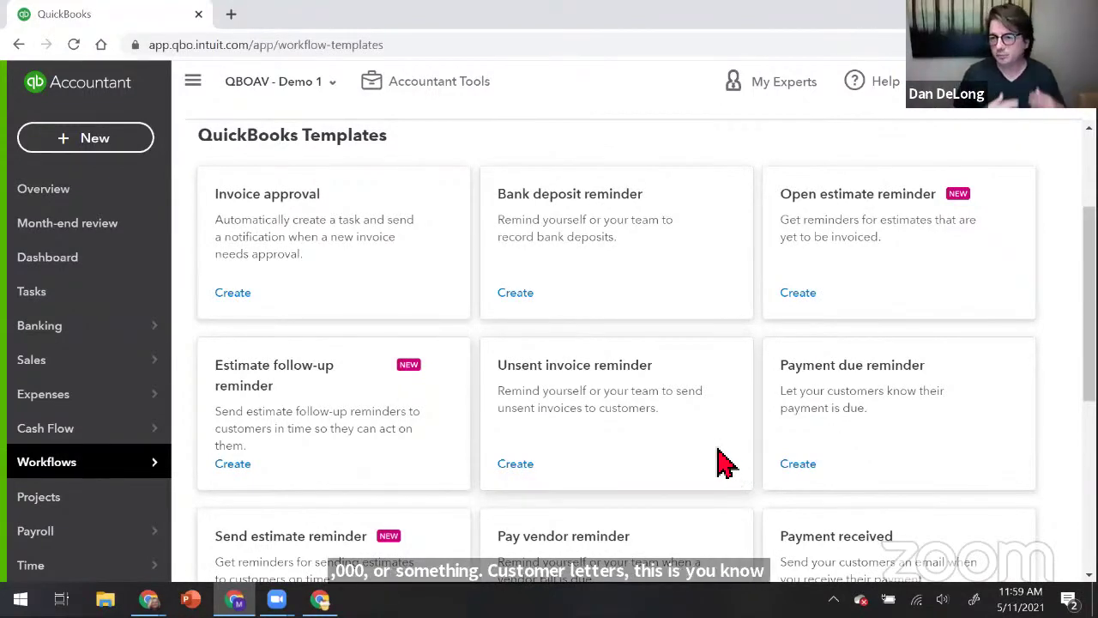
scroll(719, 448, "down", 1)
scroll(718, 466, "down", 1)
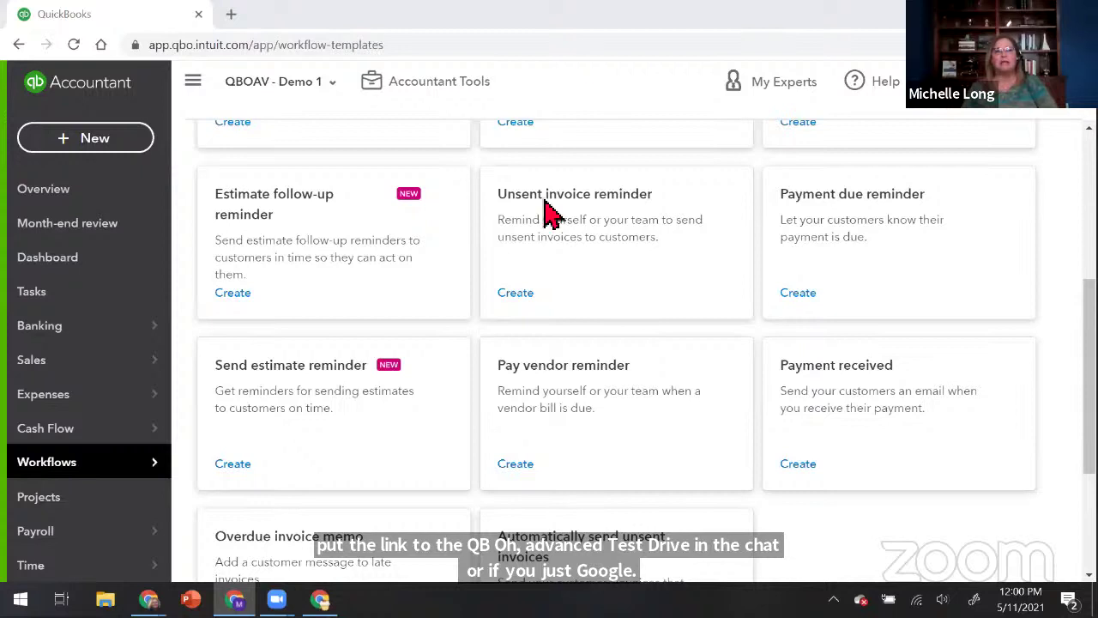
View the QuickBooks test drive links in the other browser window, dismissing the survey, and return to the Accountant window's templates via Tasks.
key("alt+Tab")
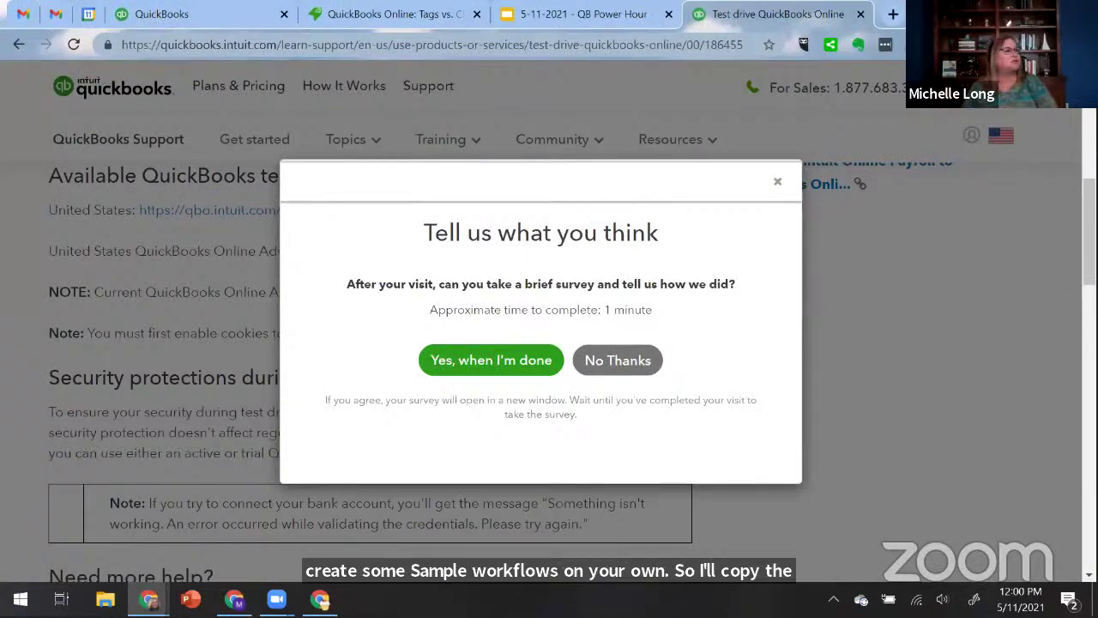
key("Escape")
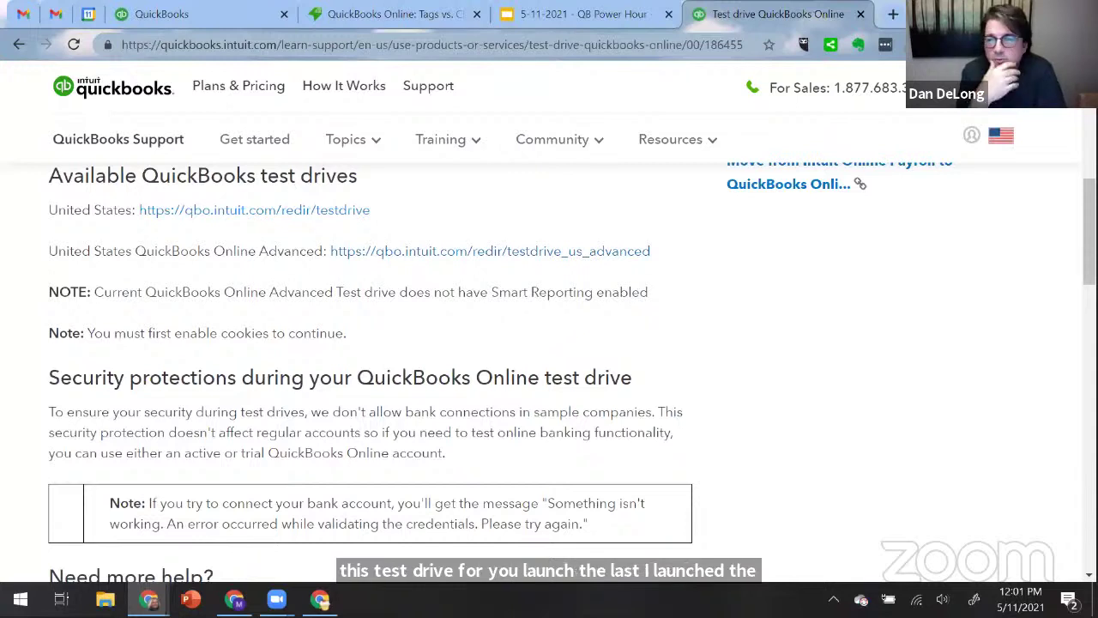
left_click(191, 18)
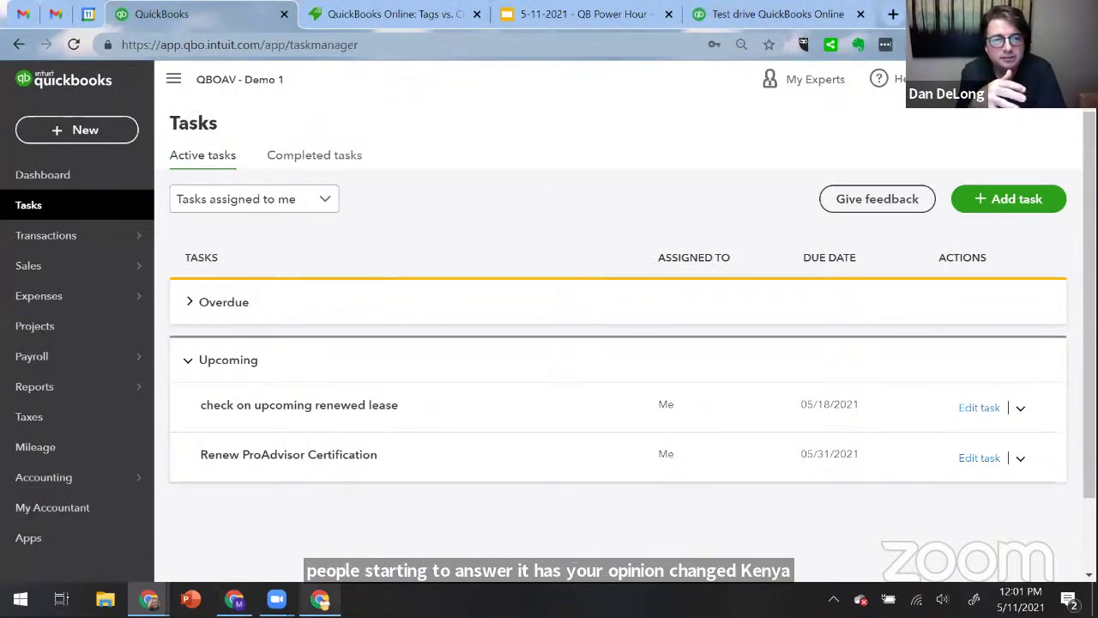
key("alt+Tab")
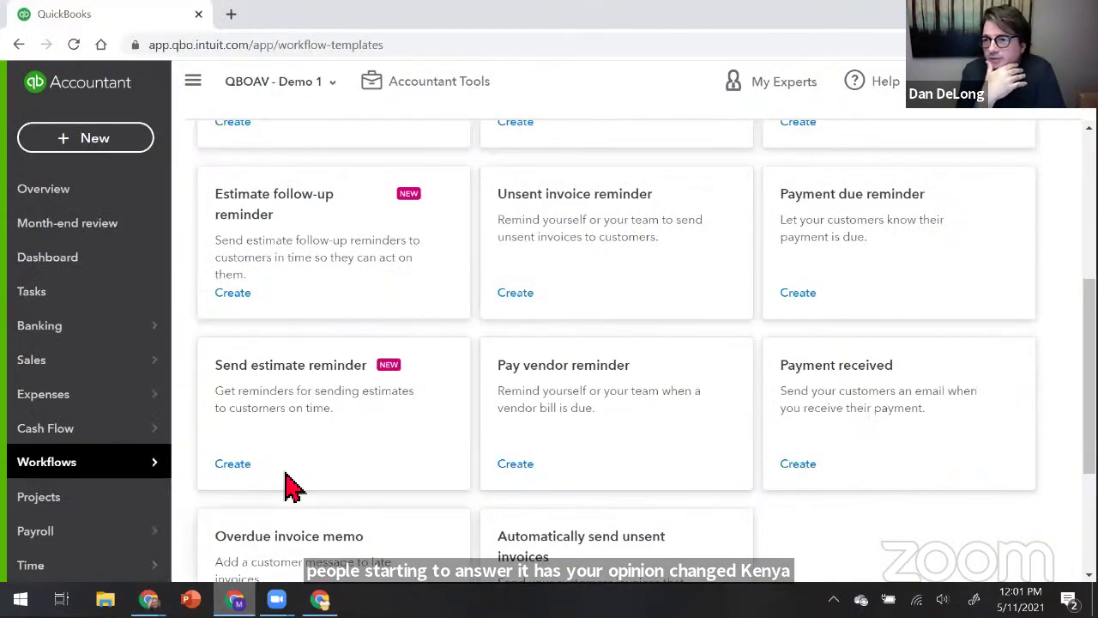
Review where the company settings offer Manage workflows and the Intuit account profile, and close the settings again.
scroll(632, 196, "up", 3)
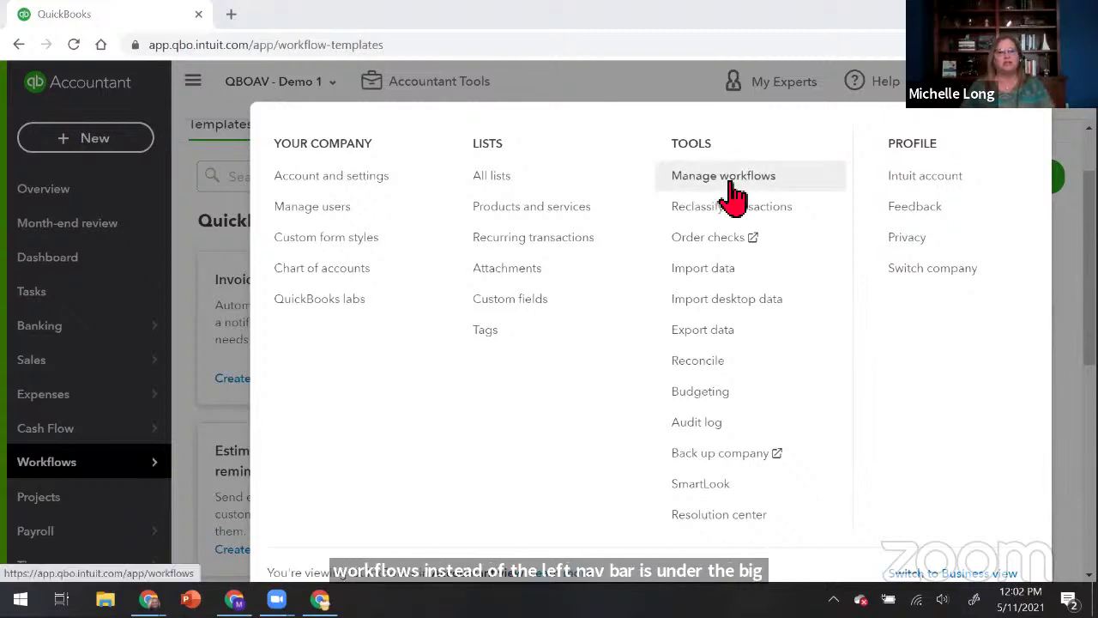
left_click(196, 260)
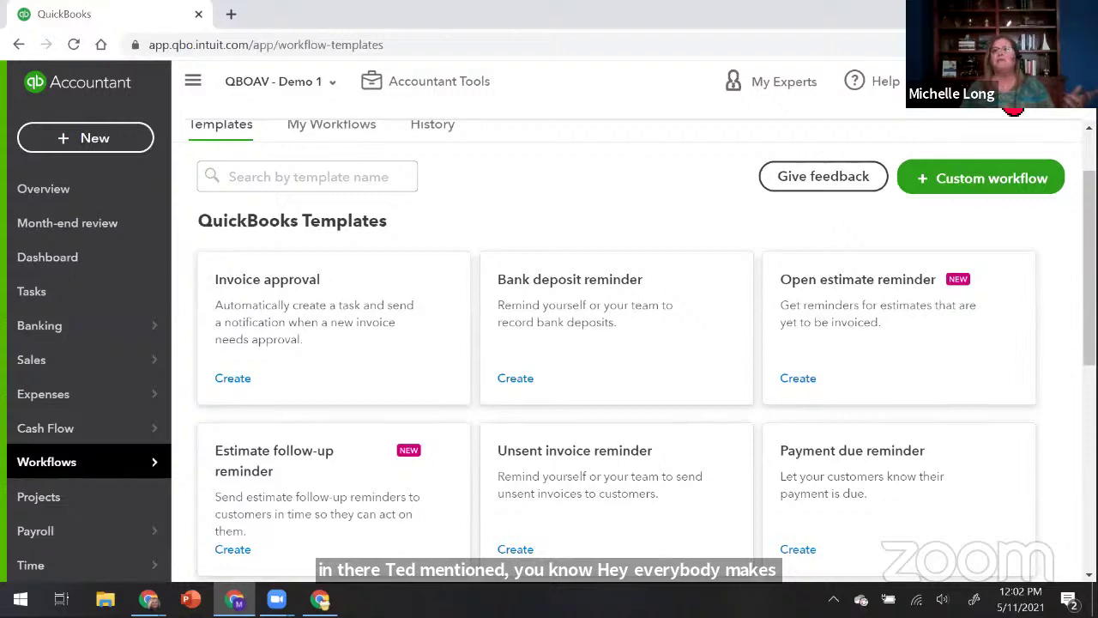
left_click(1013, 86)
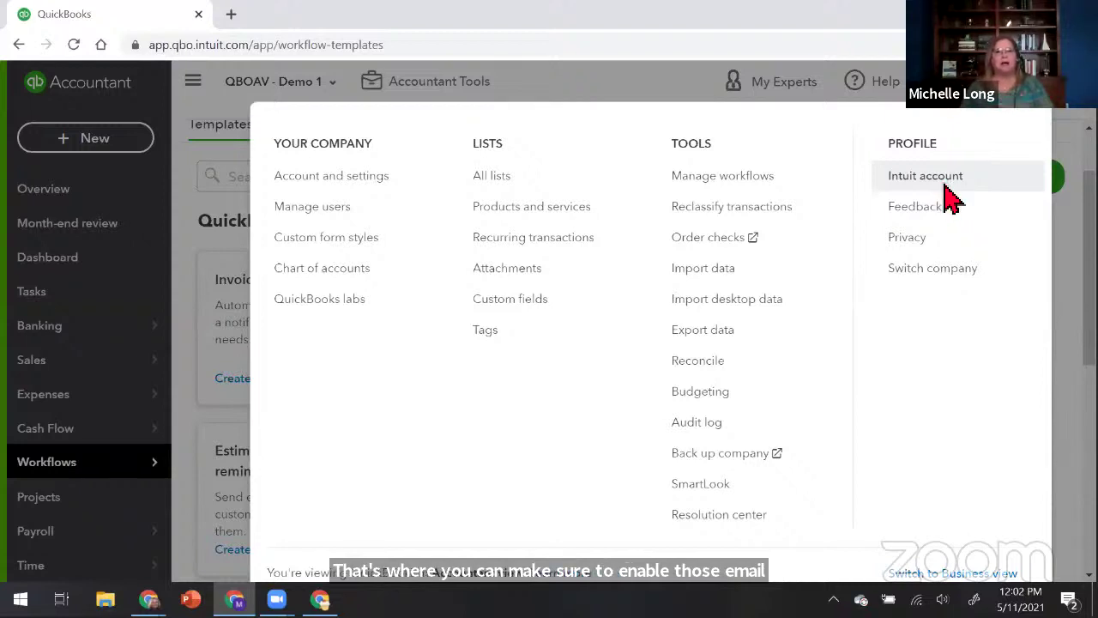
left_click(573, 96)
left_click(1030, 80)
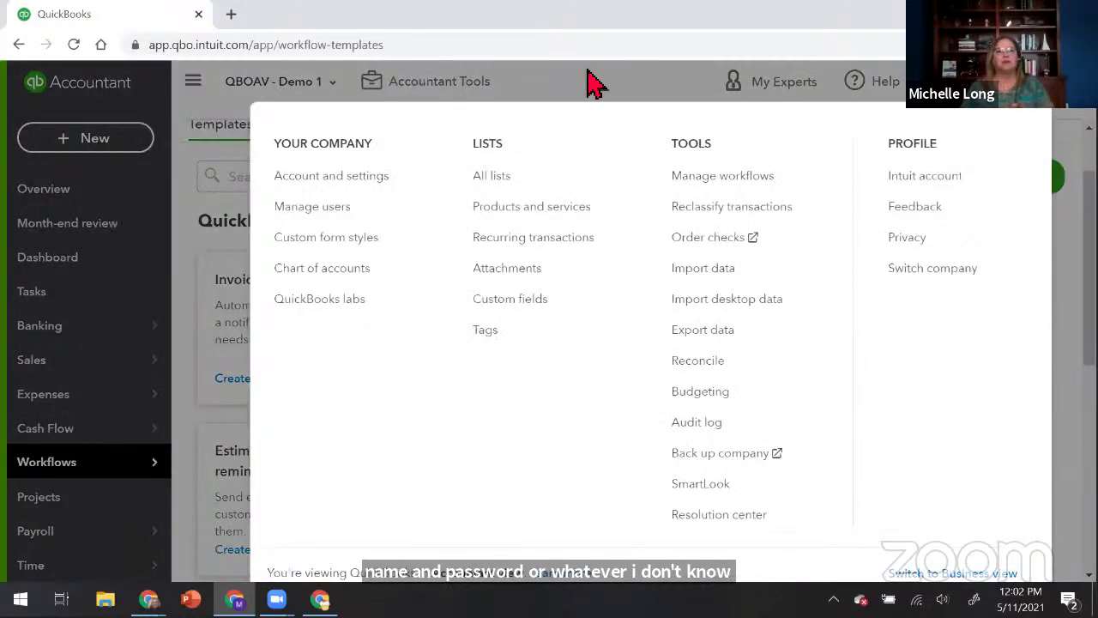
left_click(552, 161)
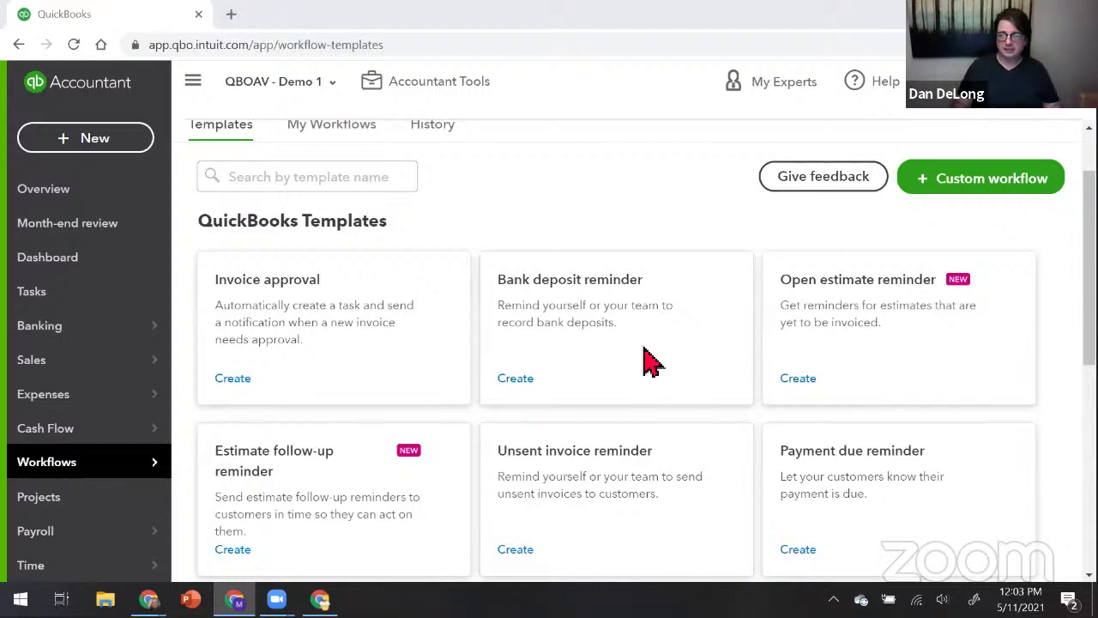
scroll(645, 434, "down", 3)
scroll(644, 456, "up", 1)
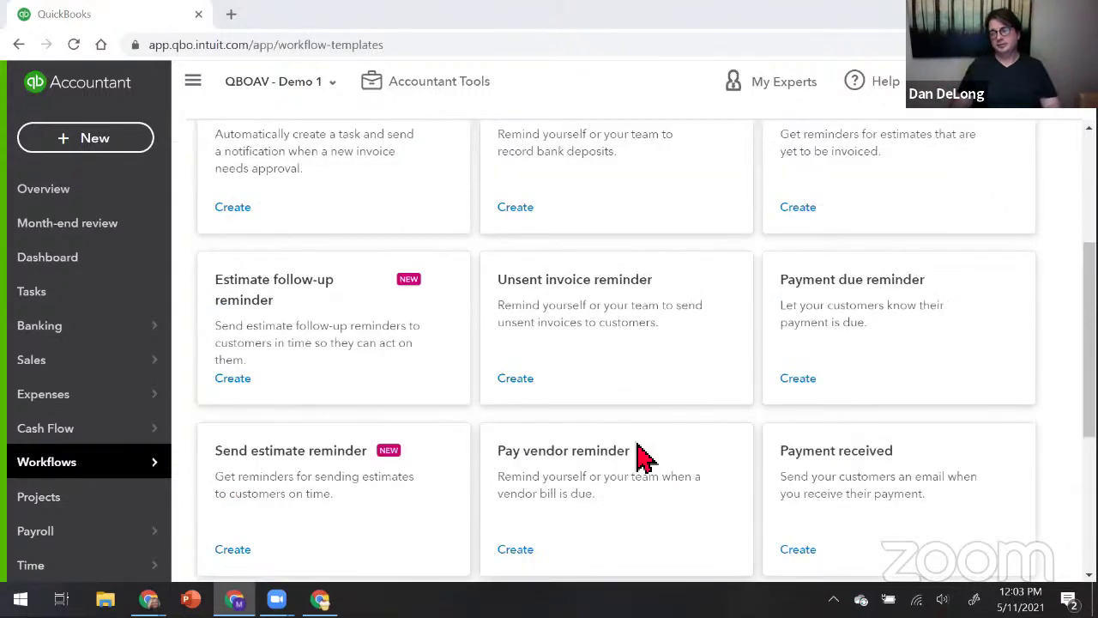
scroll(635, 457, "up", 2)
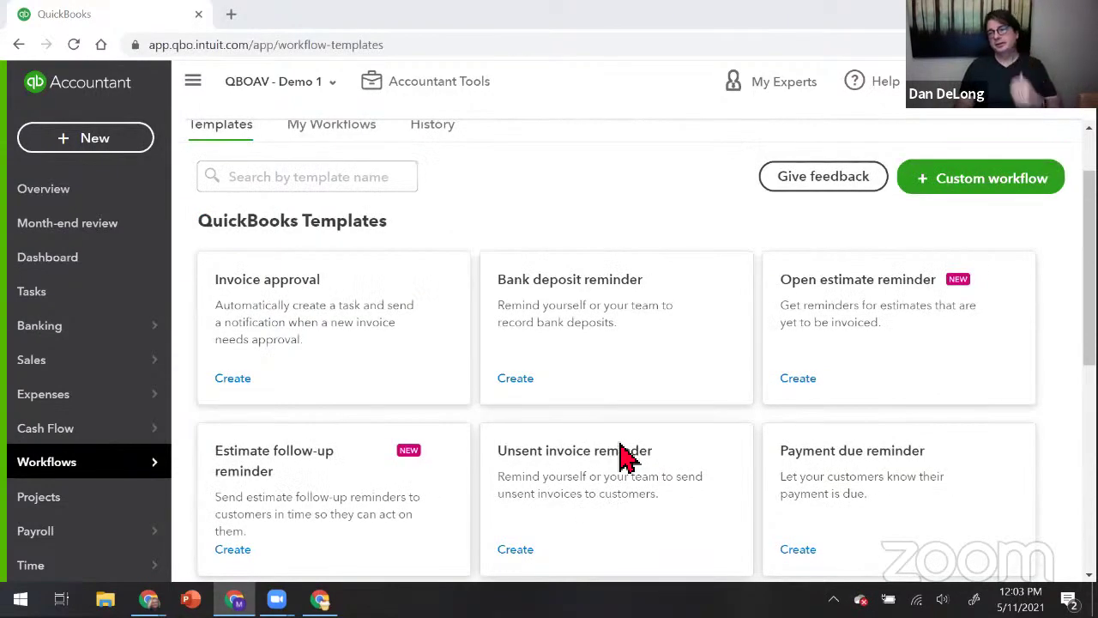
scroll(626, 459, "down", 3)
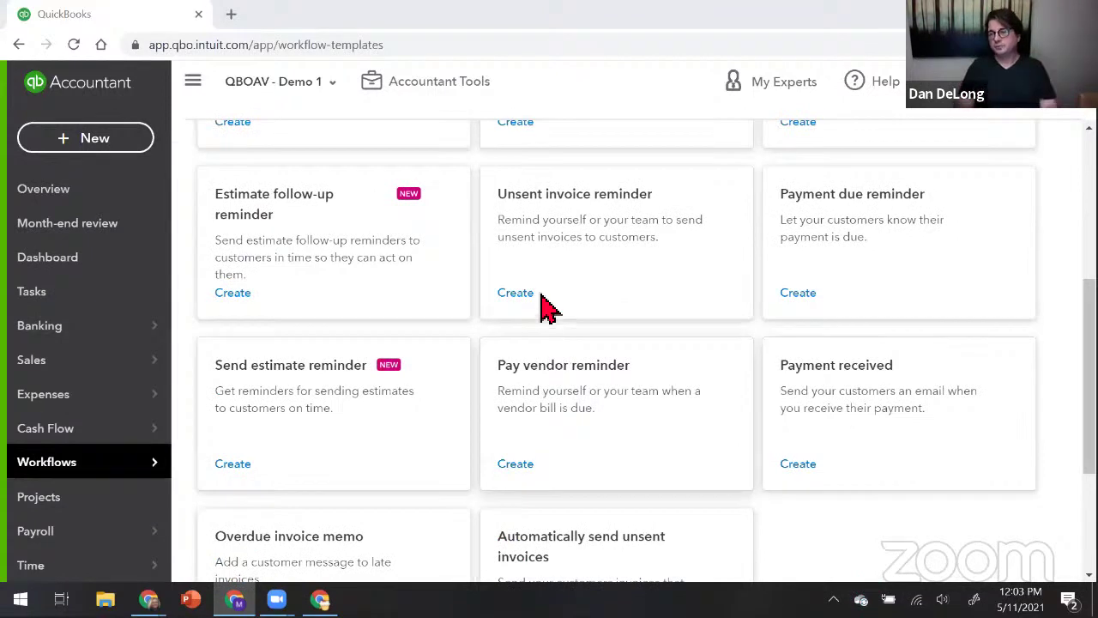
scroll(549, 306, "down", 1)
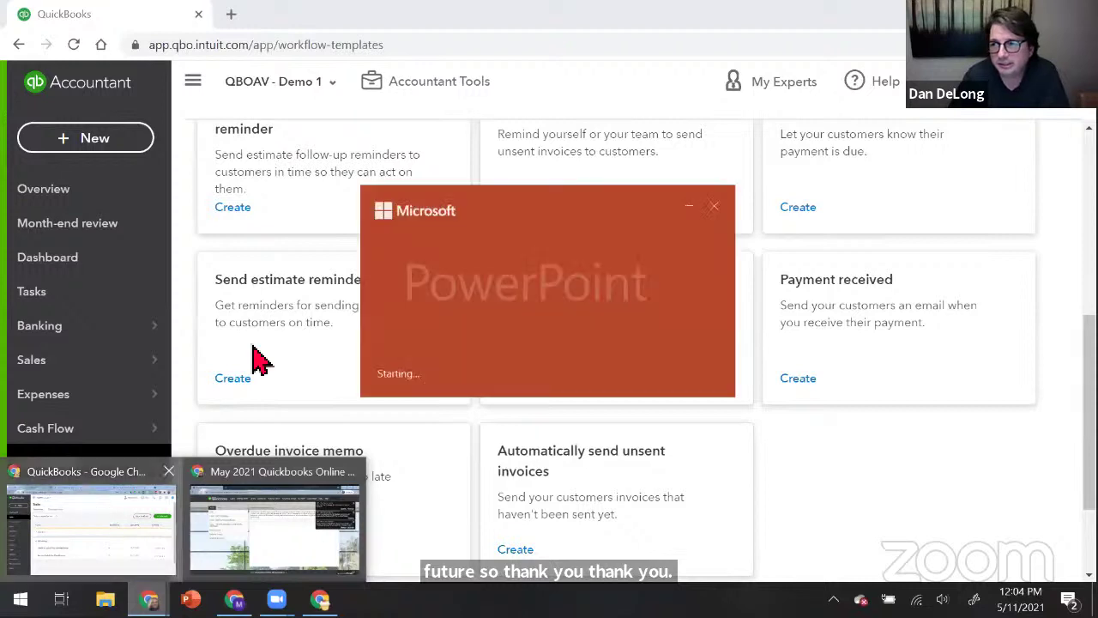
Switch to the 5-11-2021 QB Power Hour presentation in Google Slides in the other browser window and start presenting it.
left_click(90, 528)
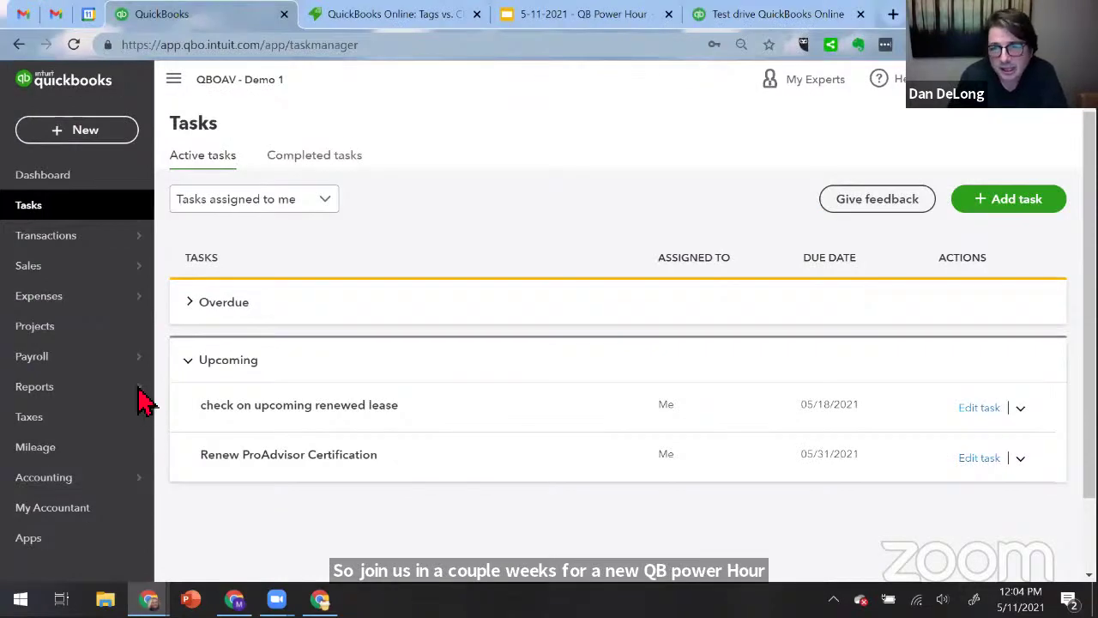
key("ctrl+Tab")
key("ctrl+Tab")
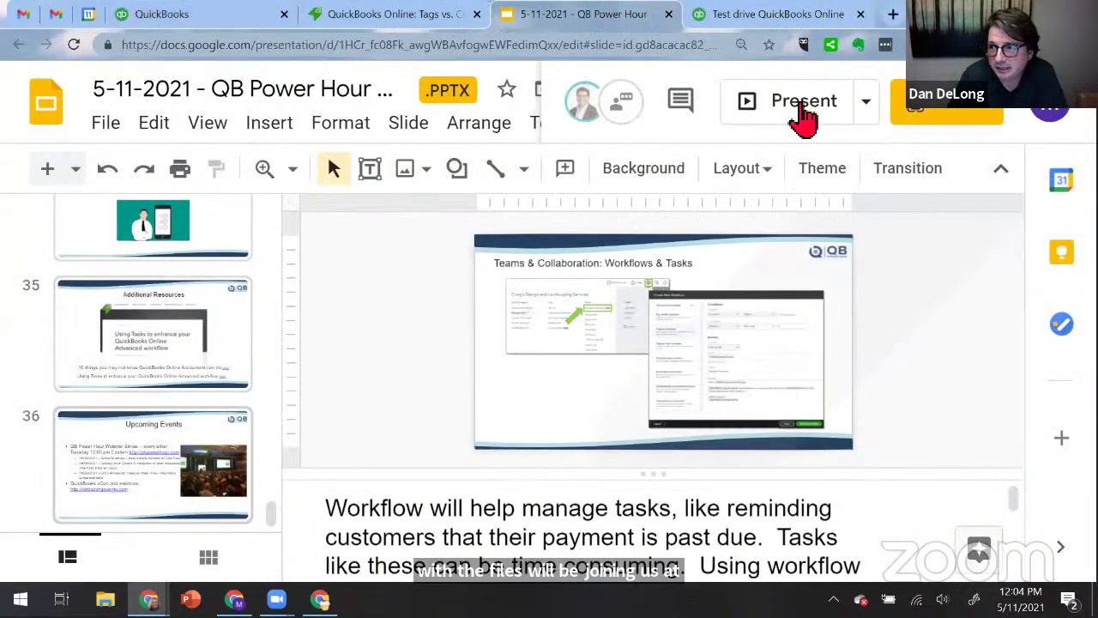
key("ctrl+F5")
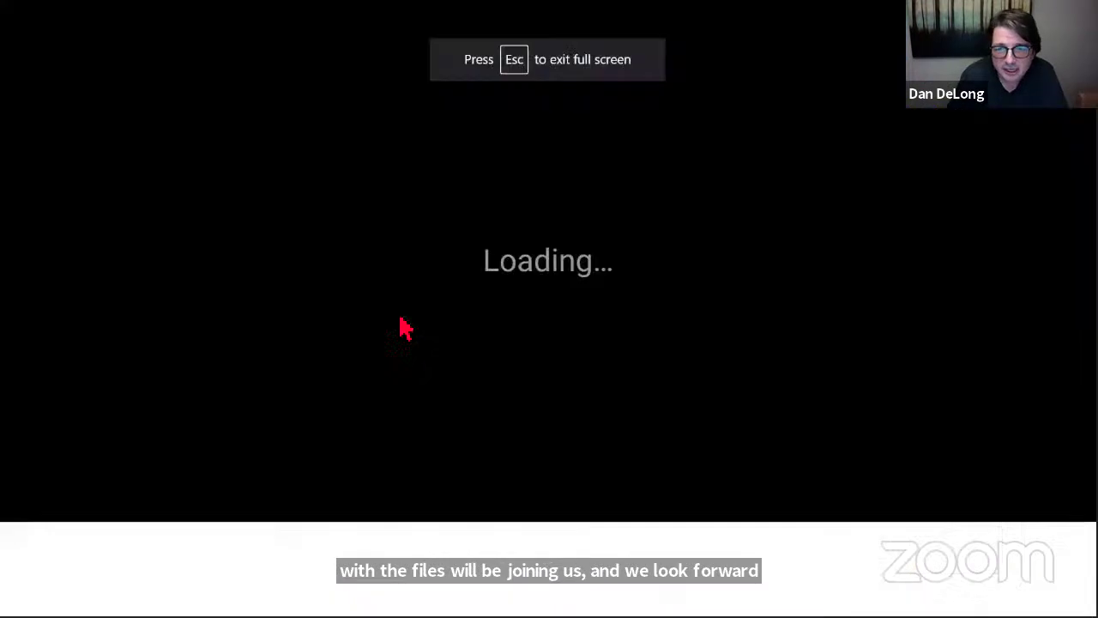